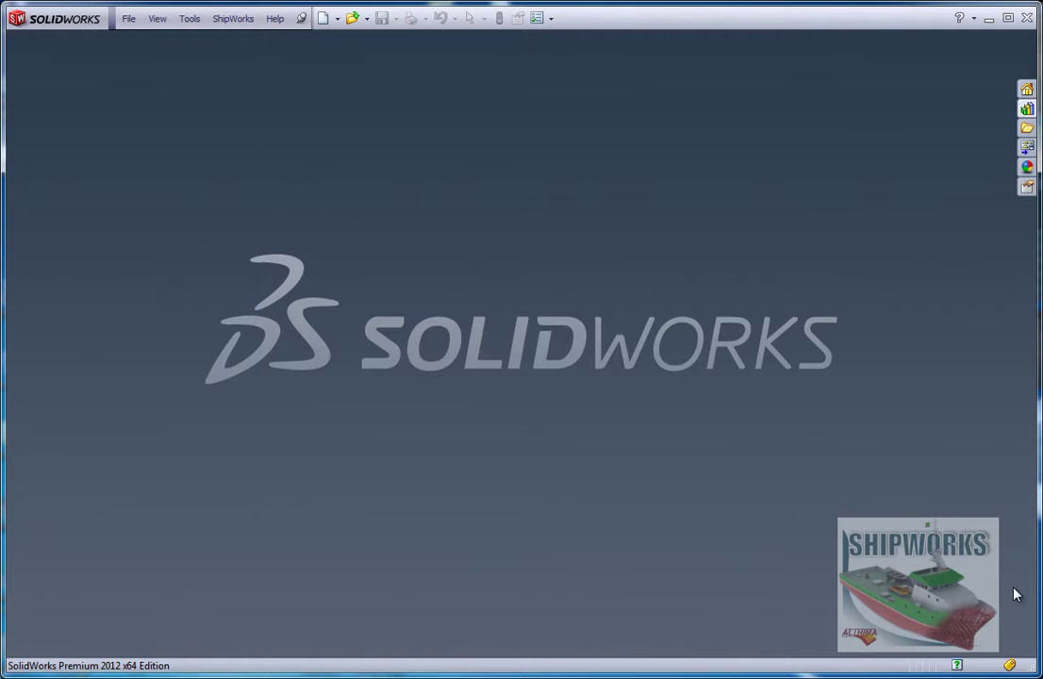
# - Define the ship's general data with Project8 as the project, review its dimensions and thickness options, and accept them
pyautogui.click(247, 19)
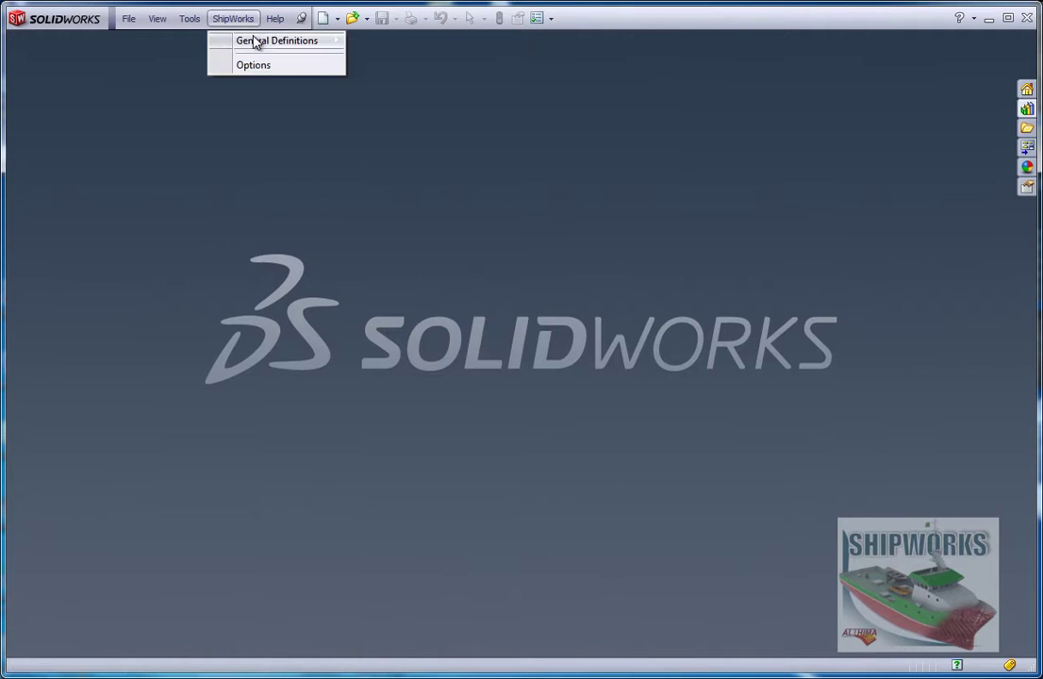
pyautogui.moveTo(316, 41)
pyautogui.click(389, 43)
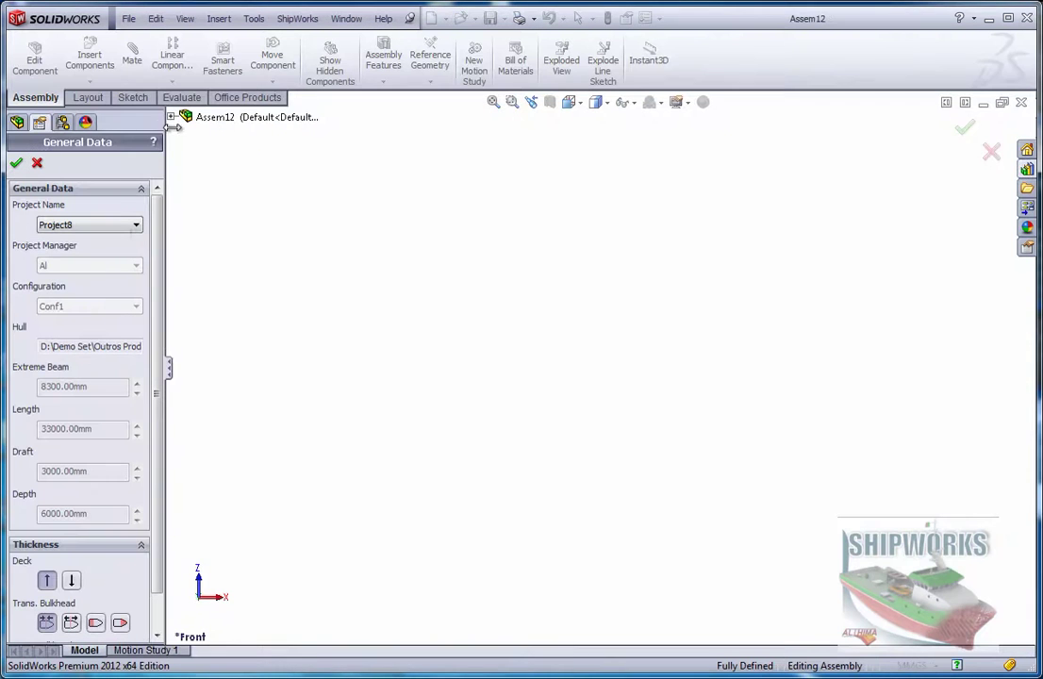
pyautogui.click(135, 226)
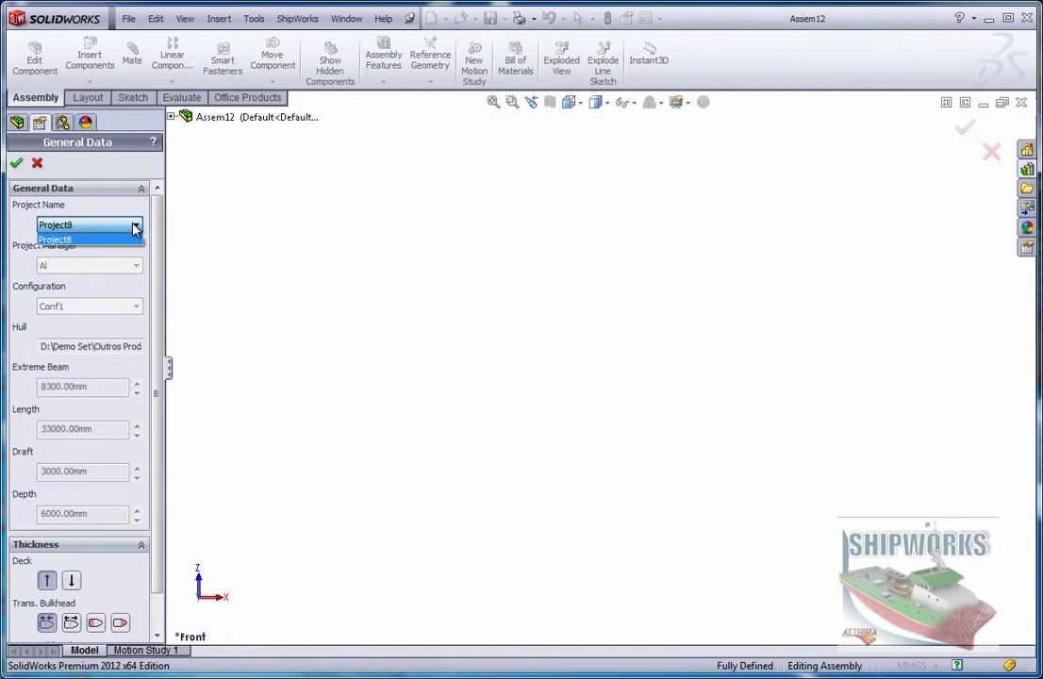
pyautogui.click(135, 227)
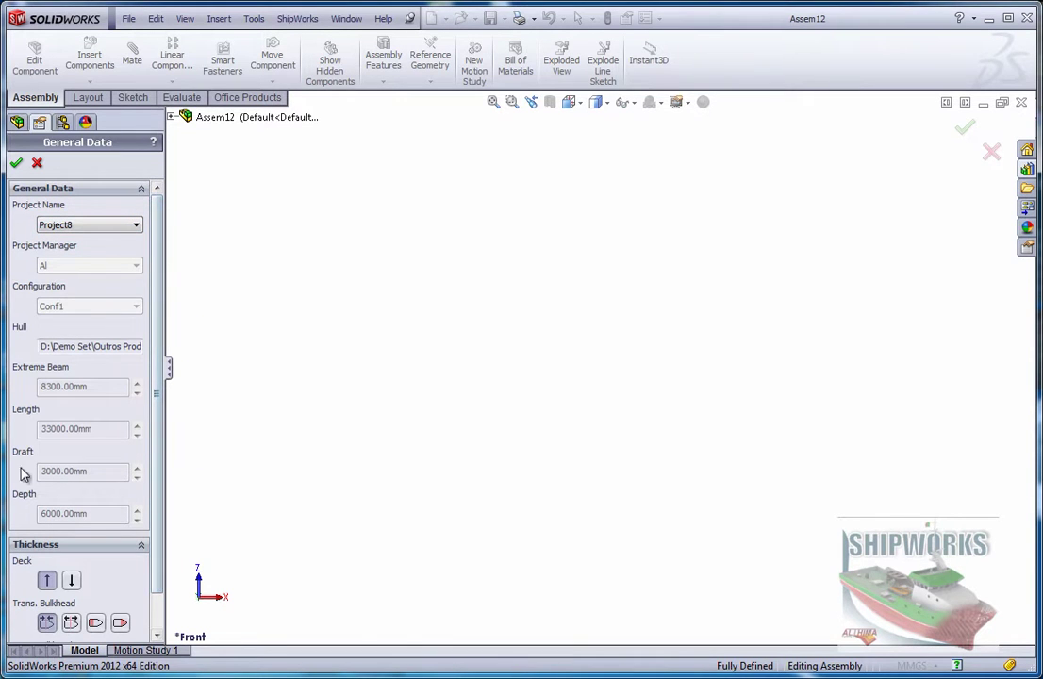
pyautogui.moveTo(157, 476); pyautogui.dragTo(160, 526)
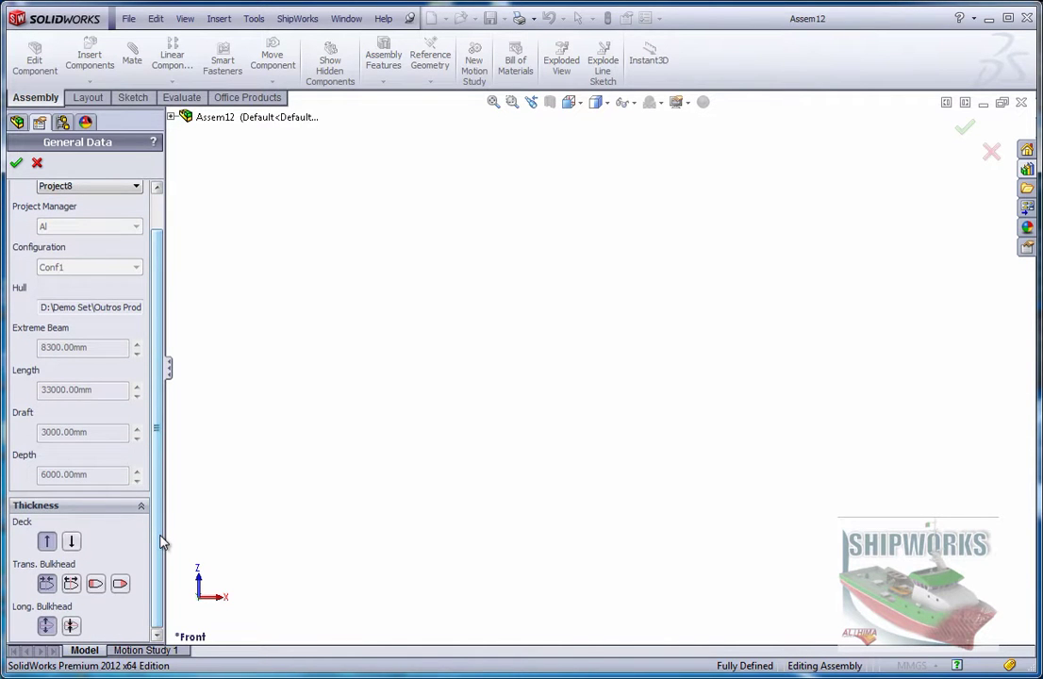
pyautogui.scroll(3, 130, 304)
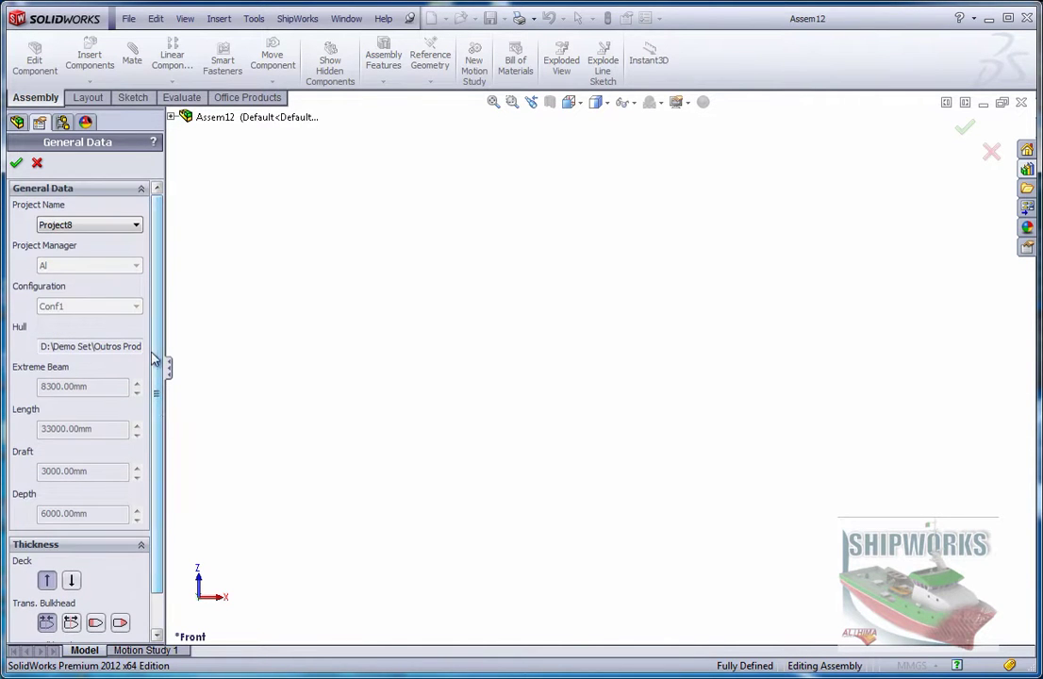
pyautogui.click(16, 162)
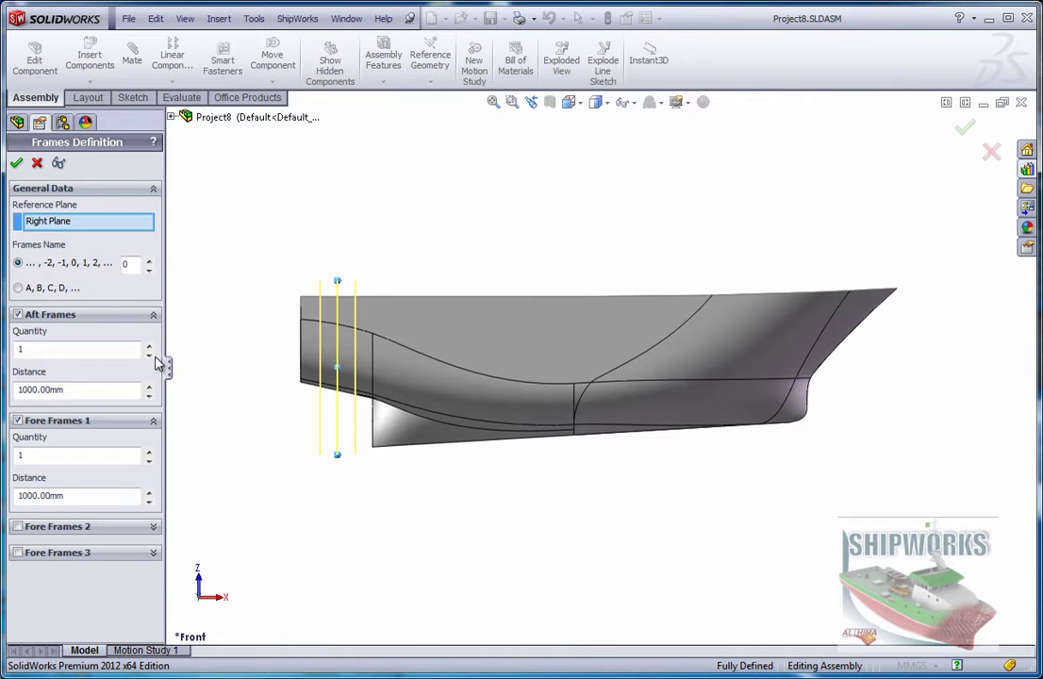
# - Set the aft frames to a quantity of 3 at a distance of 750 mm
pyautogui.doubleClick(40, 351)
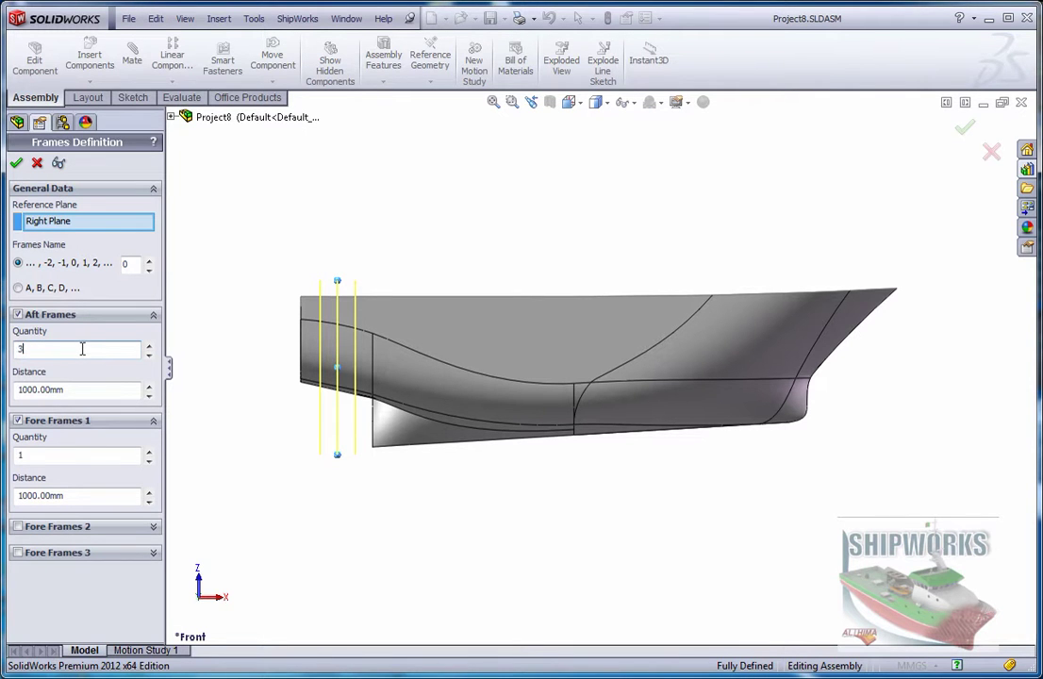
pyautogui.click(107, 390)
pyautogui.doubleClick(62, 389)
pyautogui.write('750')
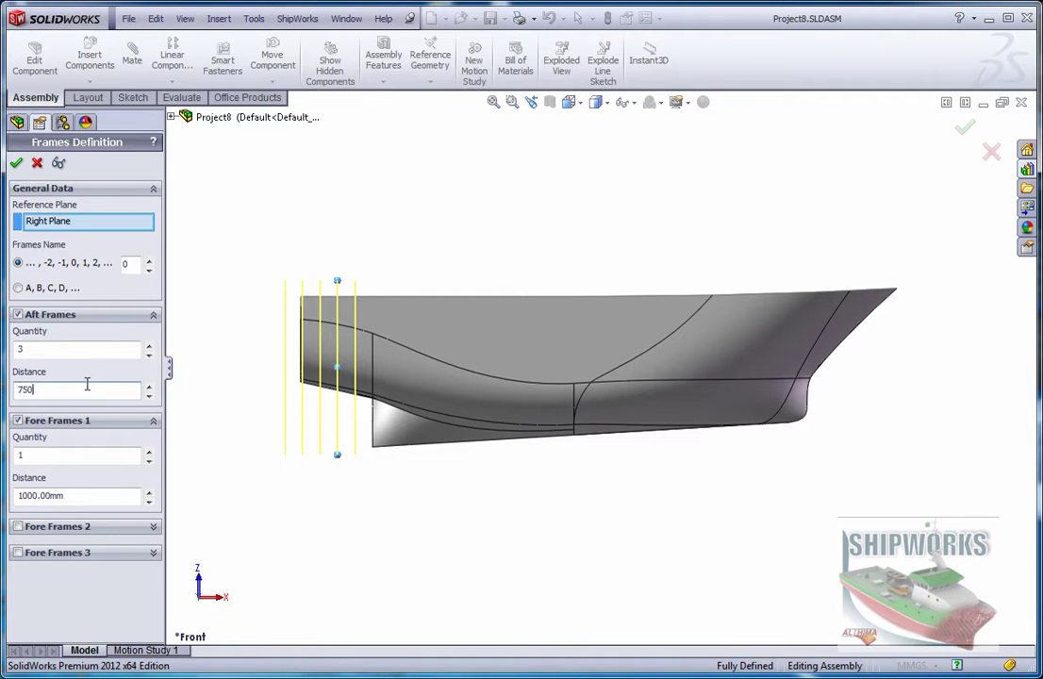
pyautogui.click(67, 350)
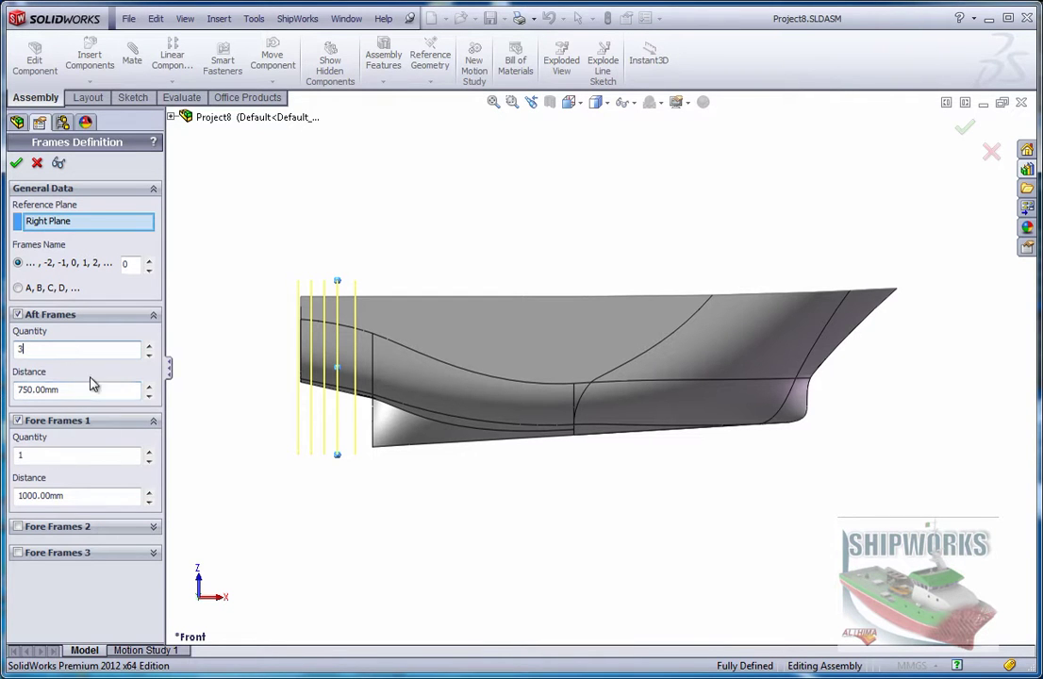
# - Set the quantity of the first fore frame group to 20
pyautogui.doubleClick(58, 454)
pyautogui.write('20')
pyautogui.click(67, 496)
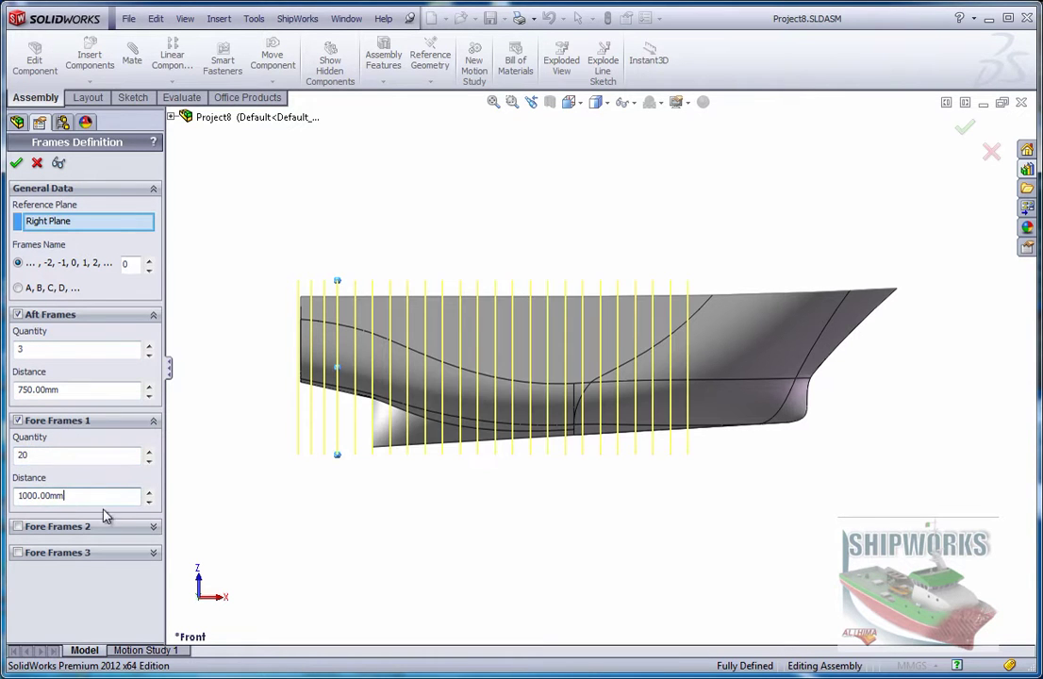
# - Enable the second fore frame group with 15 frames at a distance of 750 mm and generate the frames
pyautogui.click(22, 529)
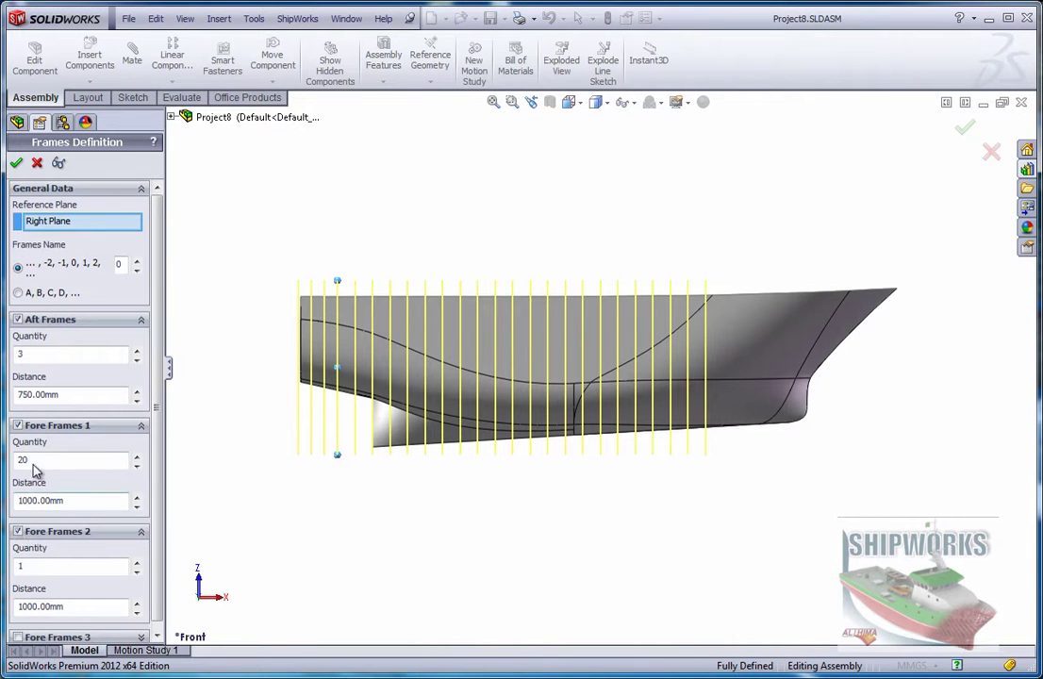
pyautogui.click(42, 564)
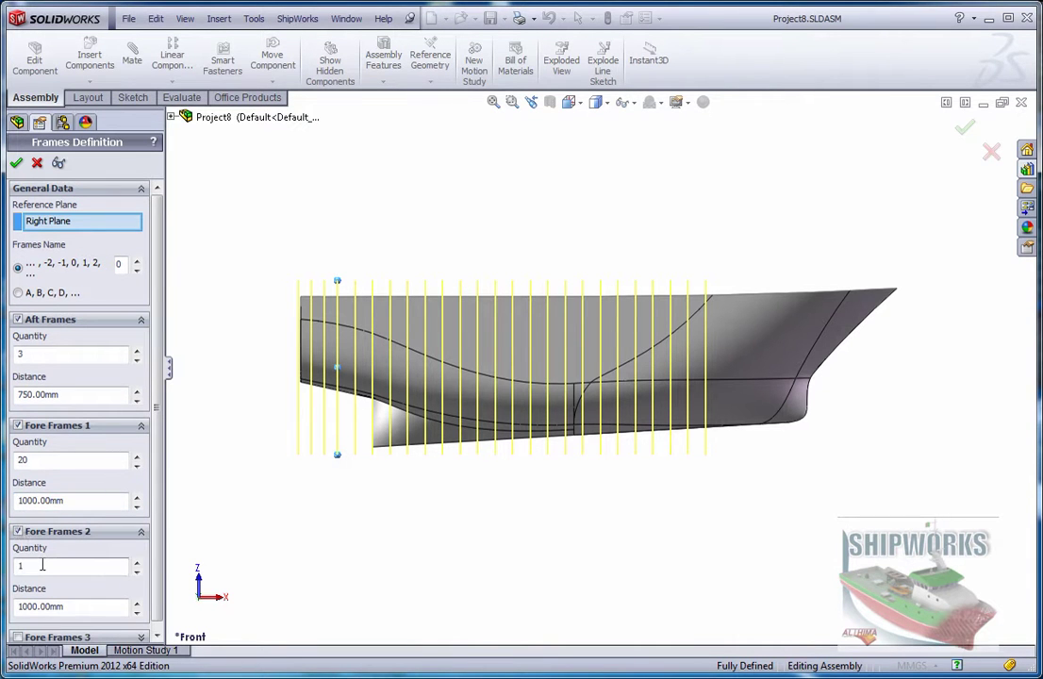
pyautogui.write('5')
pyautogui.click(64, 603)
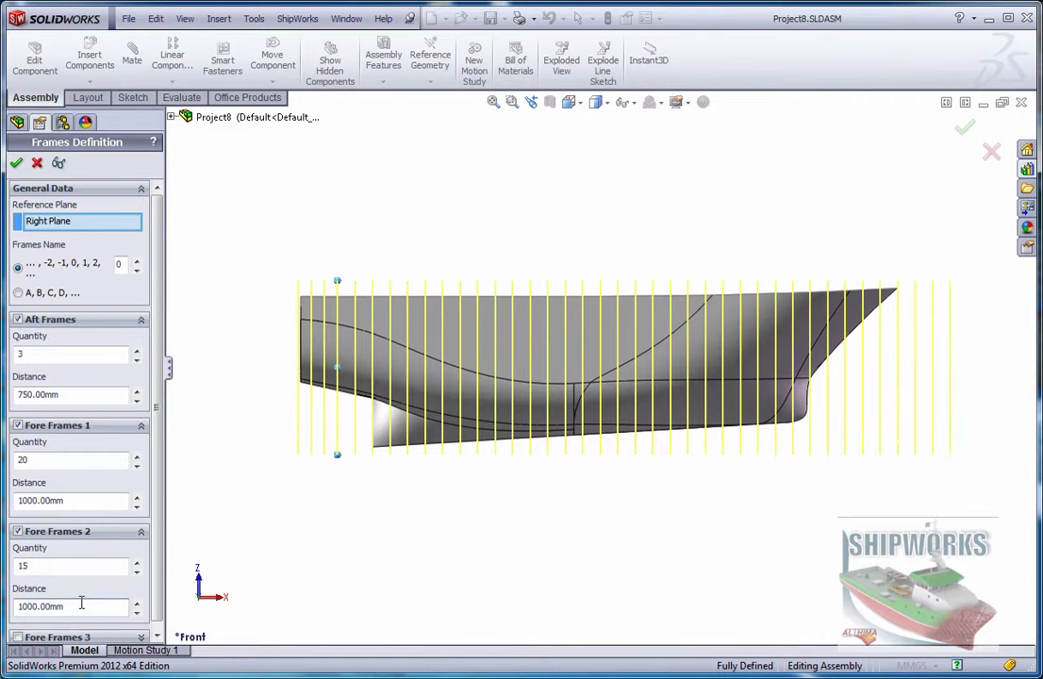
pyautogui.doubleClick(81, 605)
pyautogui.write('750')
pyautogui.click(46, 566)
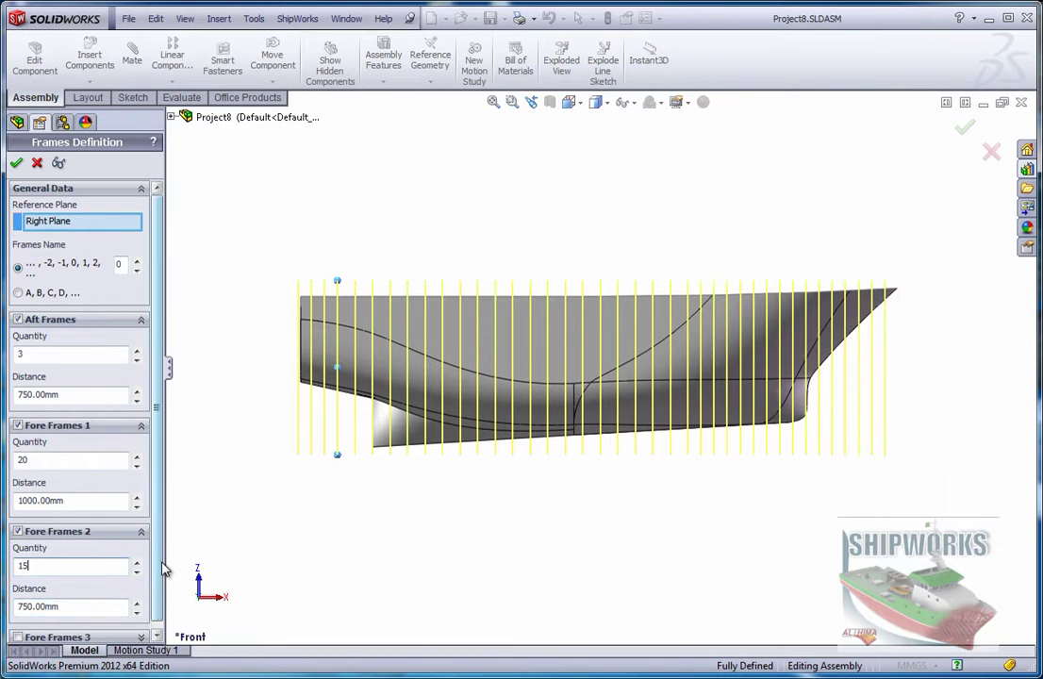
pyautogui.click(16, 162)
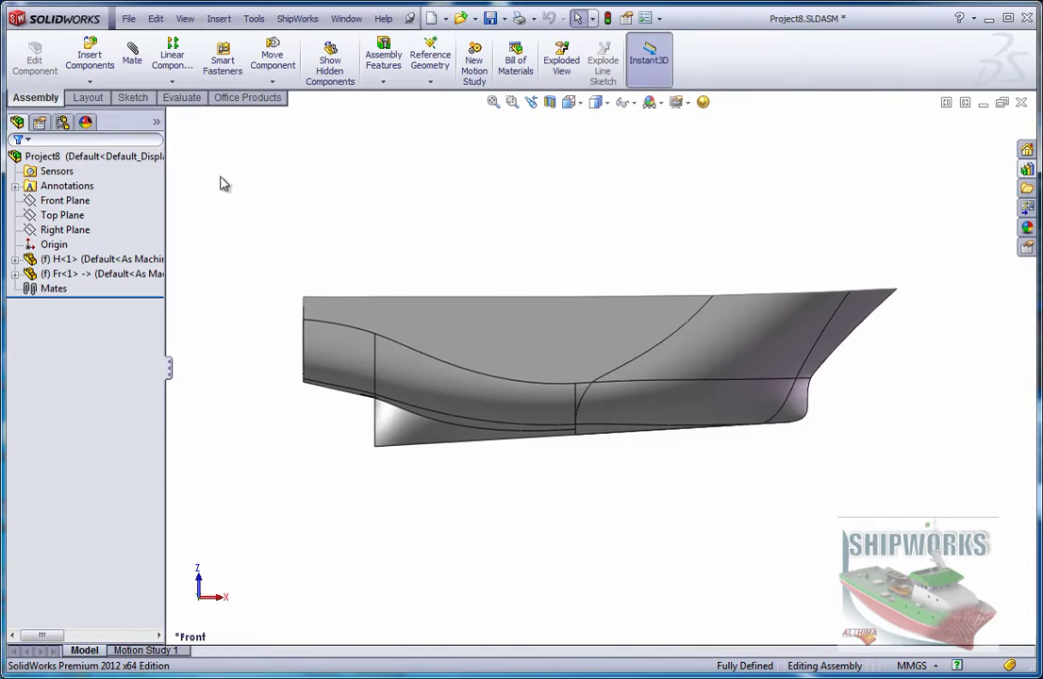
# - Examine the frame planes and their labels along the hull from several angles, ending in the front view
pyautogui.moveTo(426, 218); pyautogui.dragTo(368, 264, button='middle')
pyautogui.scroll(-3, 584, 250)
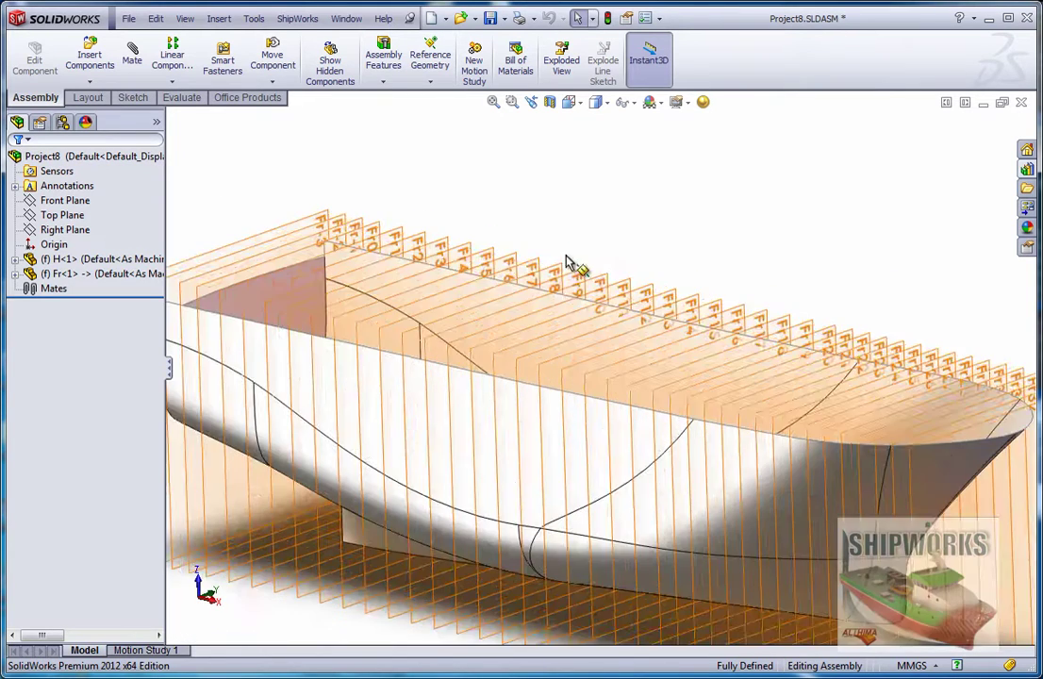
pyautogui.scroll(3, 575, 269)
pyautogui.moveTo(714, 277); pyautogui.dragTo(724, 332, button='middle')
pyautogui.scroll(-2, 748, 338)
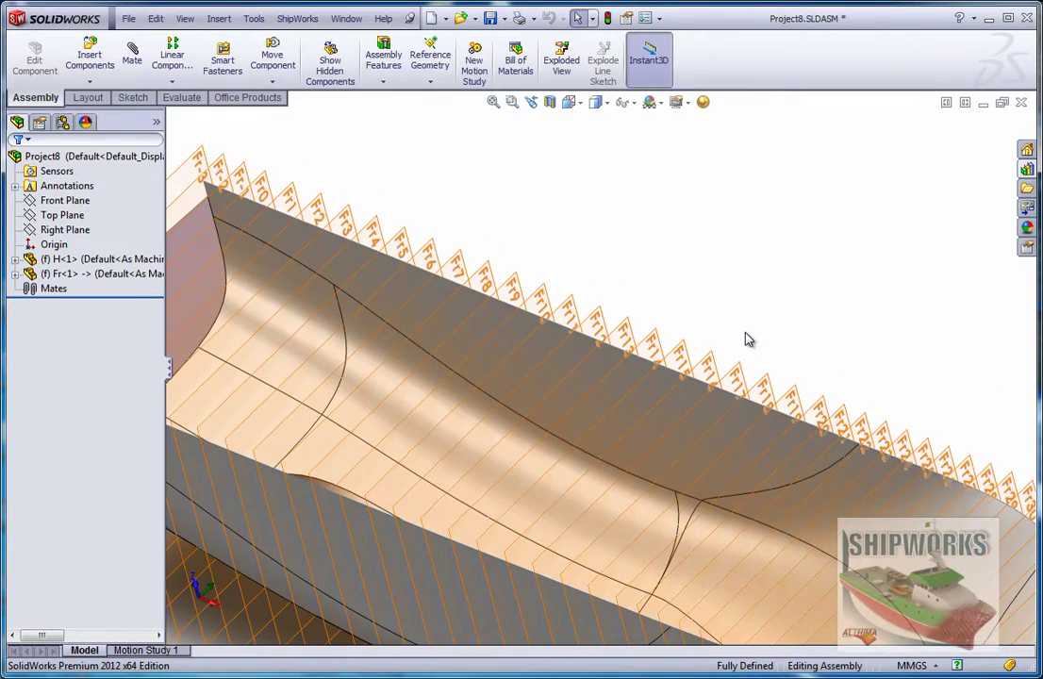
pyautogui.hotkey('ctrl', '1')
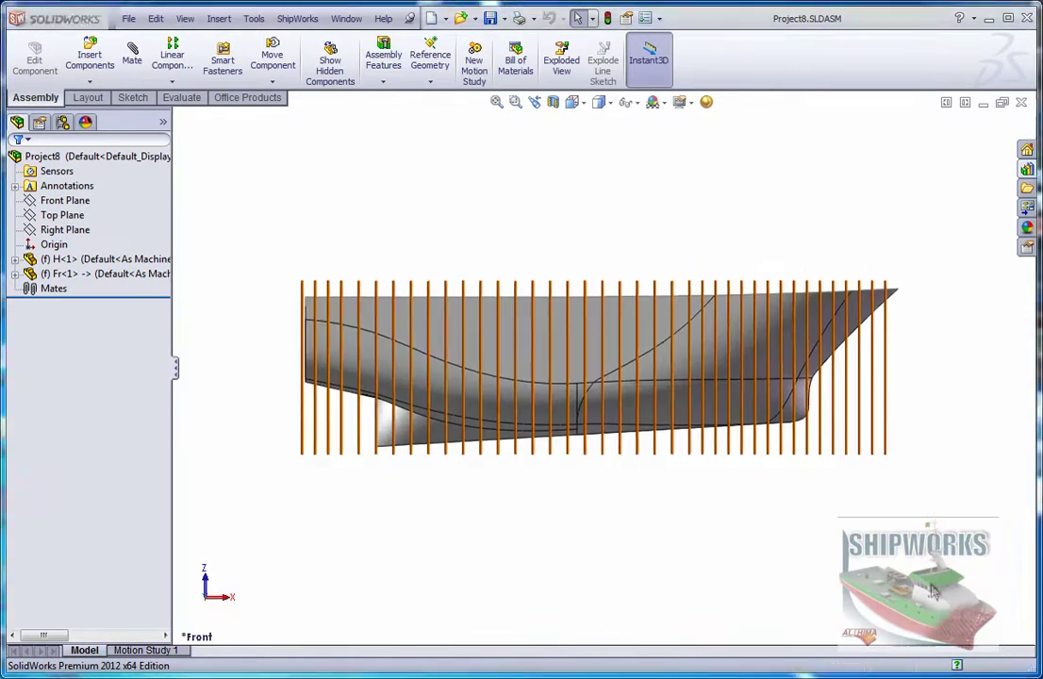
# - Assign frame Fr13 as the midship frame in the project's general data and return to the front view
pyautogui.click(300, 20)
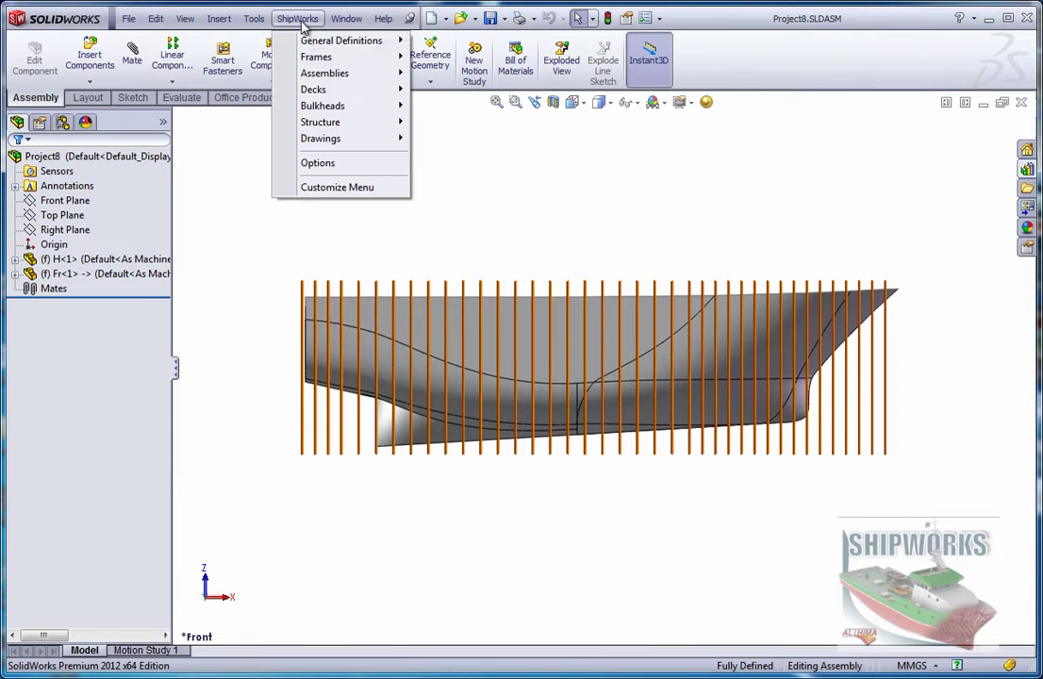
pyautogui.moveTo(307, 41)
pyautogui.click(449, 42)
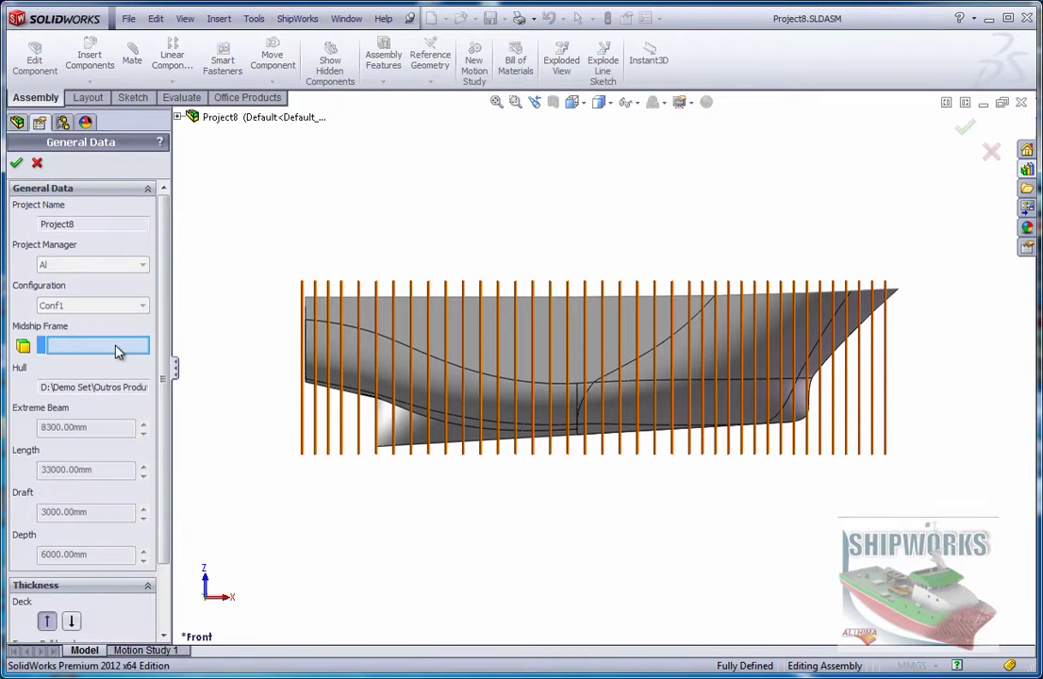
pyautogui.moveTo(681, 233); pyautogui.dragTo(632, 304, button='middle')
pyautogui.scroll(-5, 632, 304)
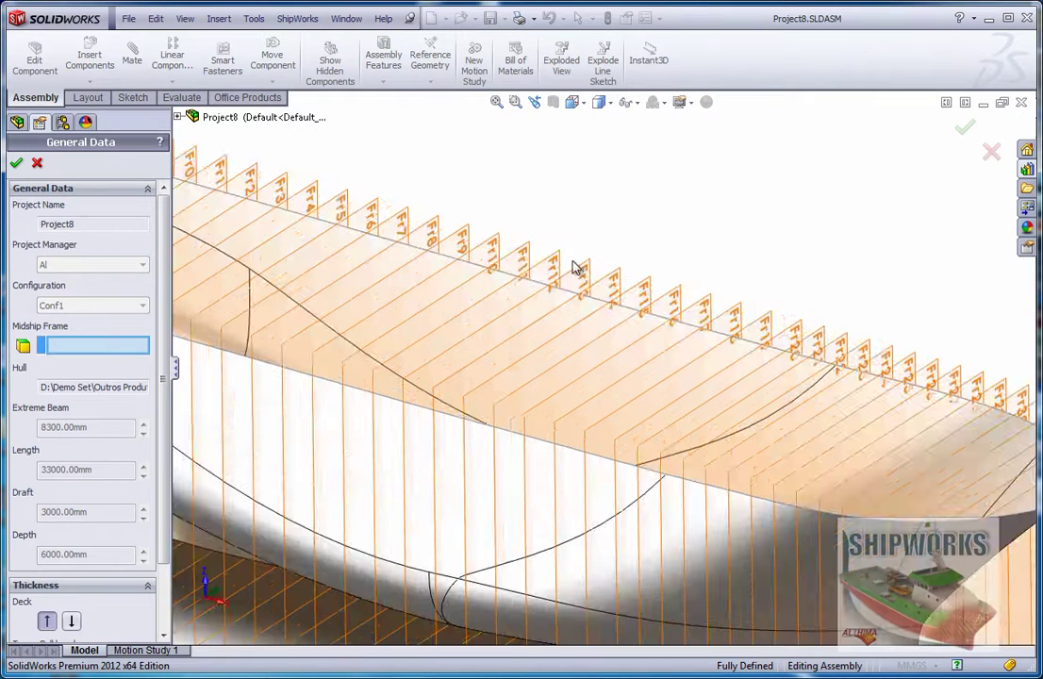
pyautogui.click(611, 272)
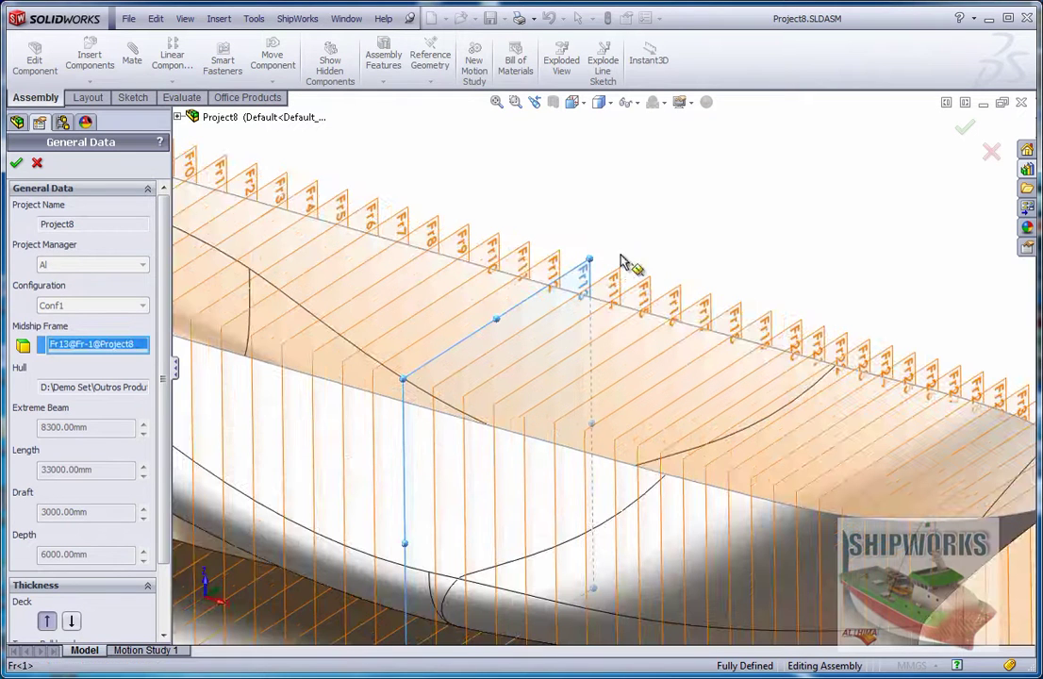
pyautogui.click(16, 165)
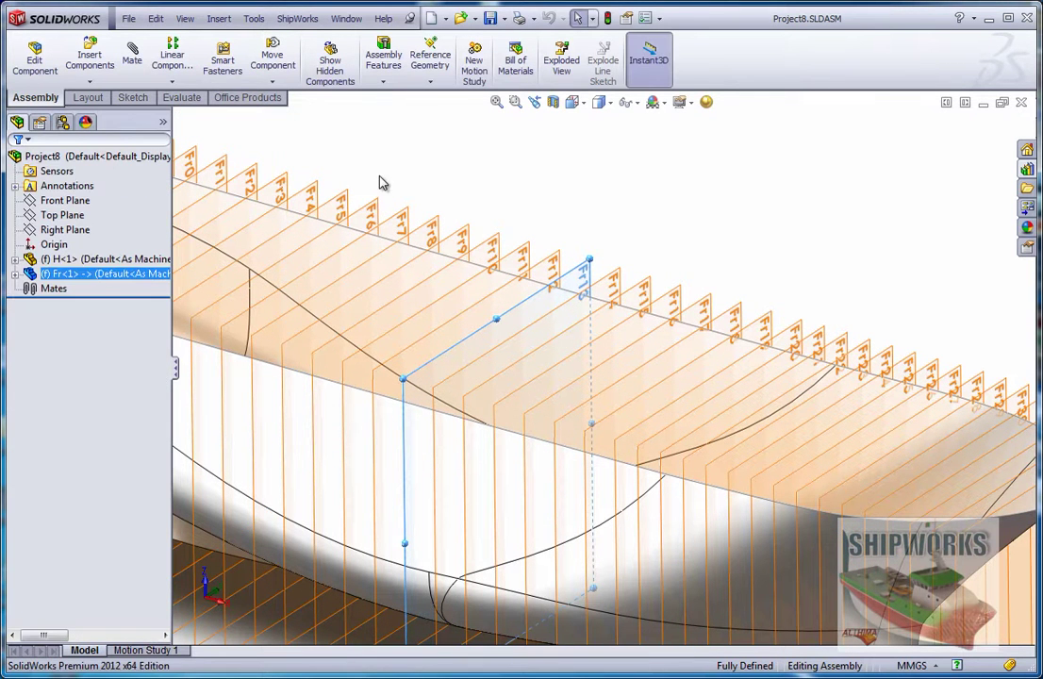
pyautogui.hotkey('ctrl', '1')
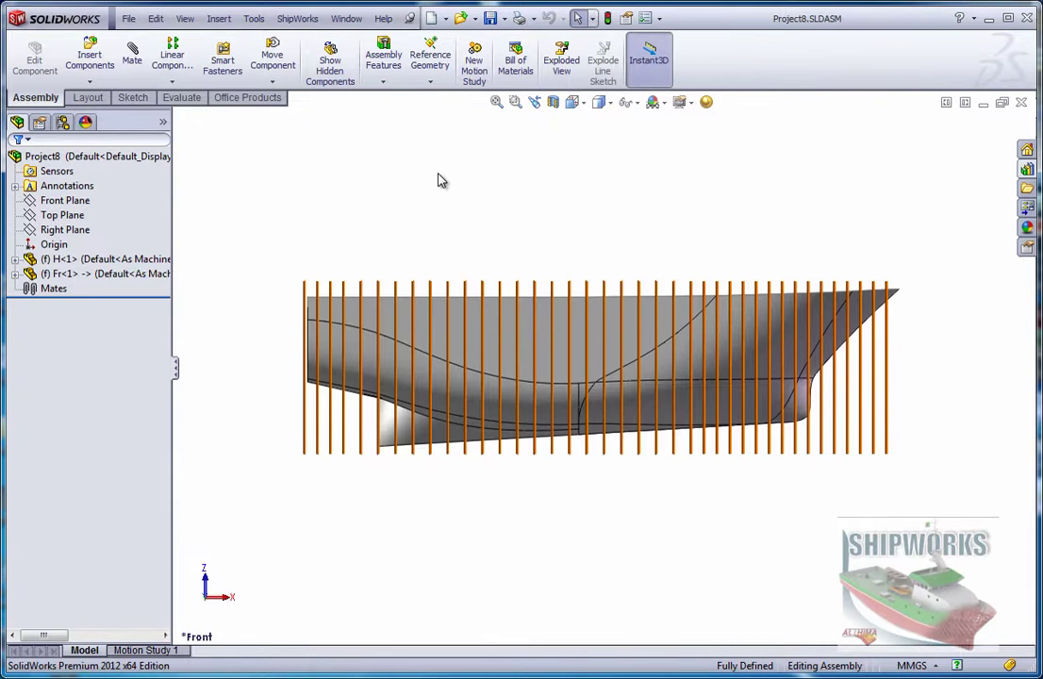
# - Create a new assembly of type Block that includes the hull and the frames
pyautogui.click(297, 18)
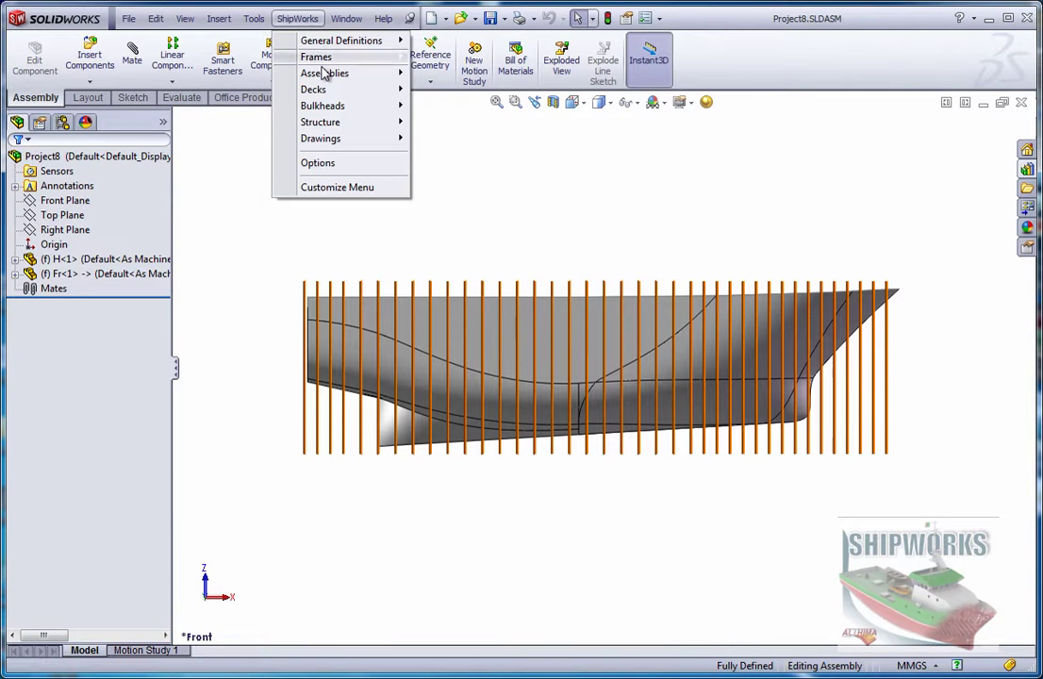
pyautogui.moveTo(321, 72)
pyautogui.click(448, 73)
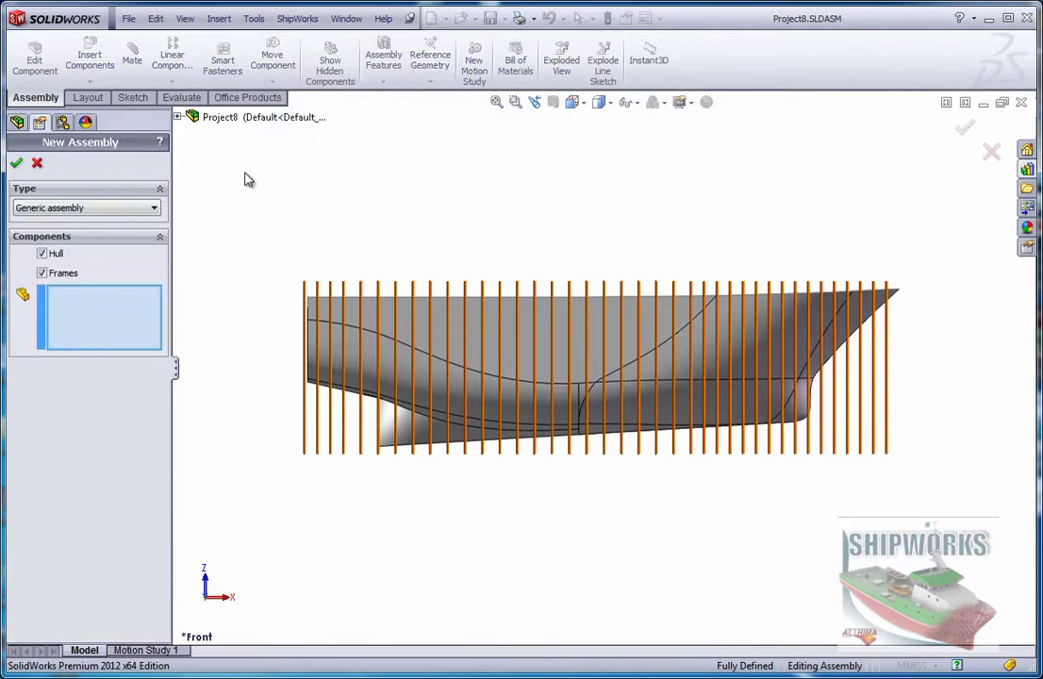
pyautogui.click(107, 208)
pyautogui.click(47, 227)
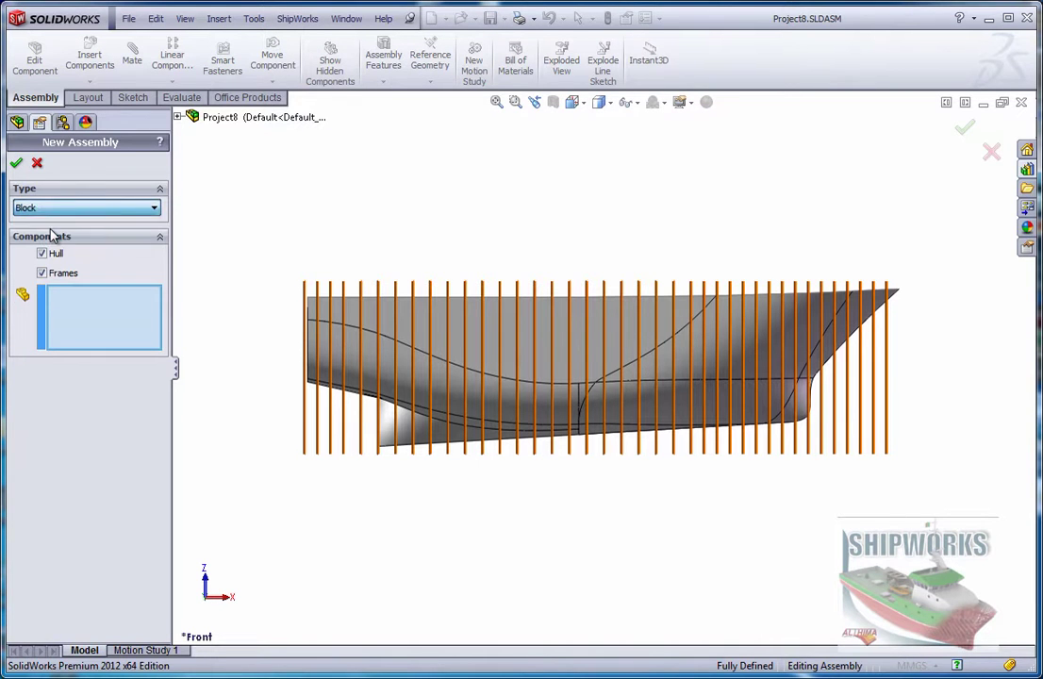
pyautogui.click(16, 162)
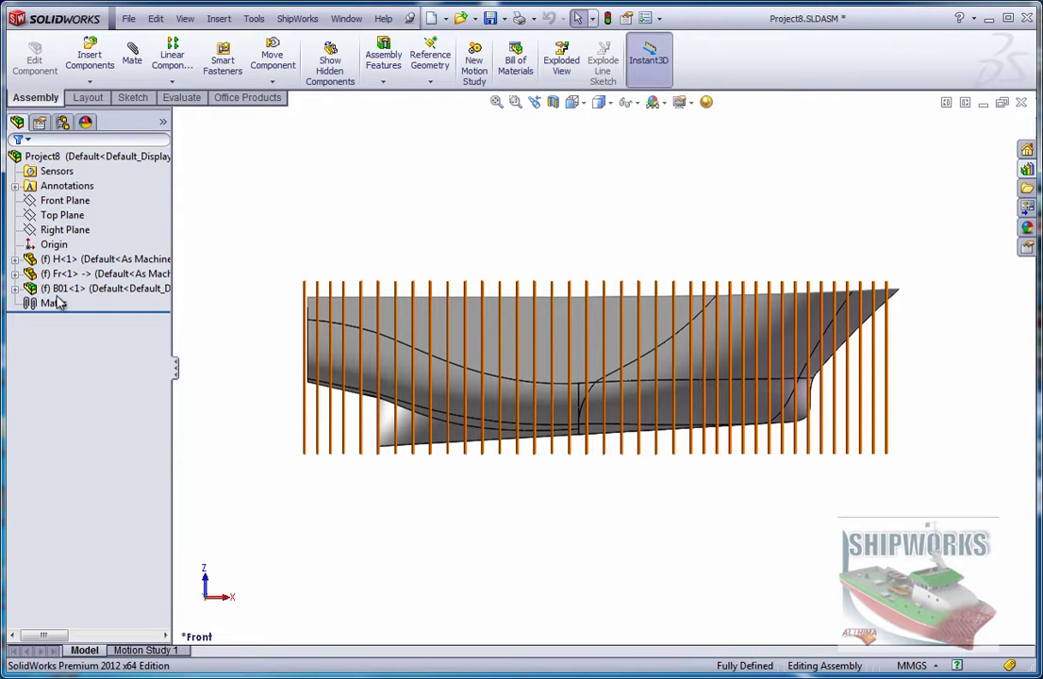
# - Inspect the contents of block assembly B01 in the tree and open it in its own window
pyautogui.click(15, 288)
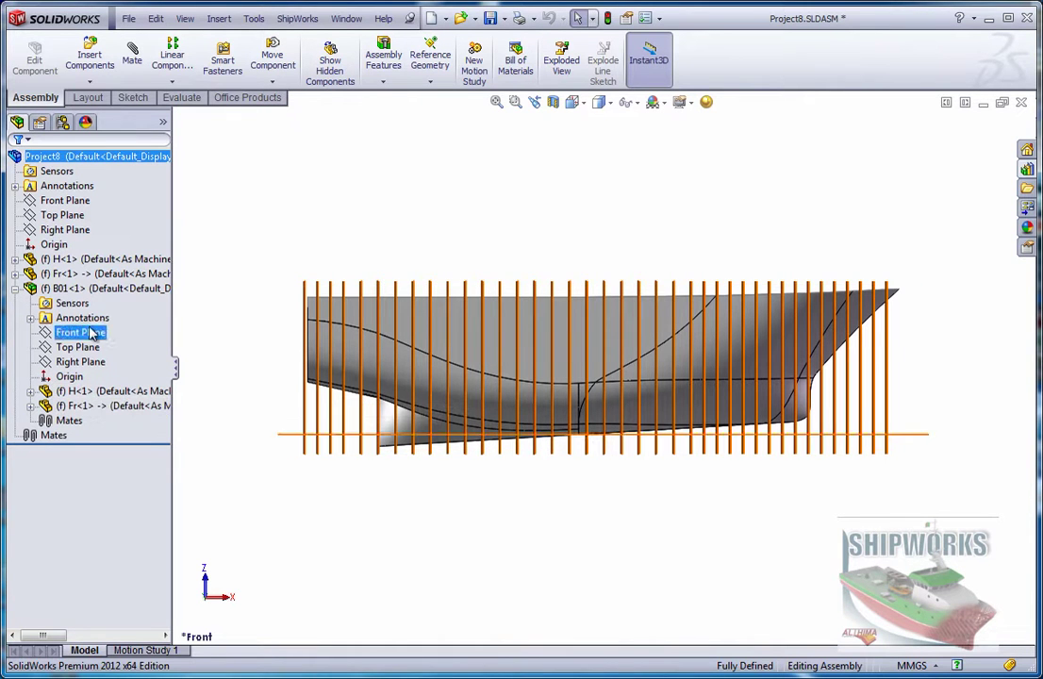
pyautogui.rightClick(111, 289)
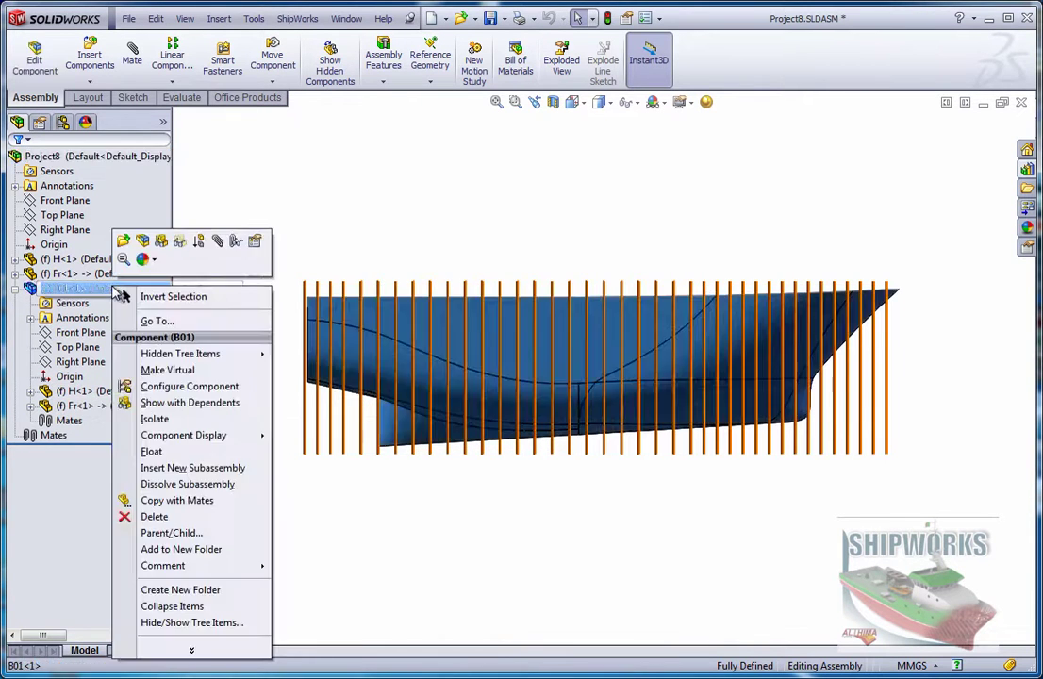
pyautogui.click(143, 194)
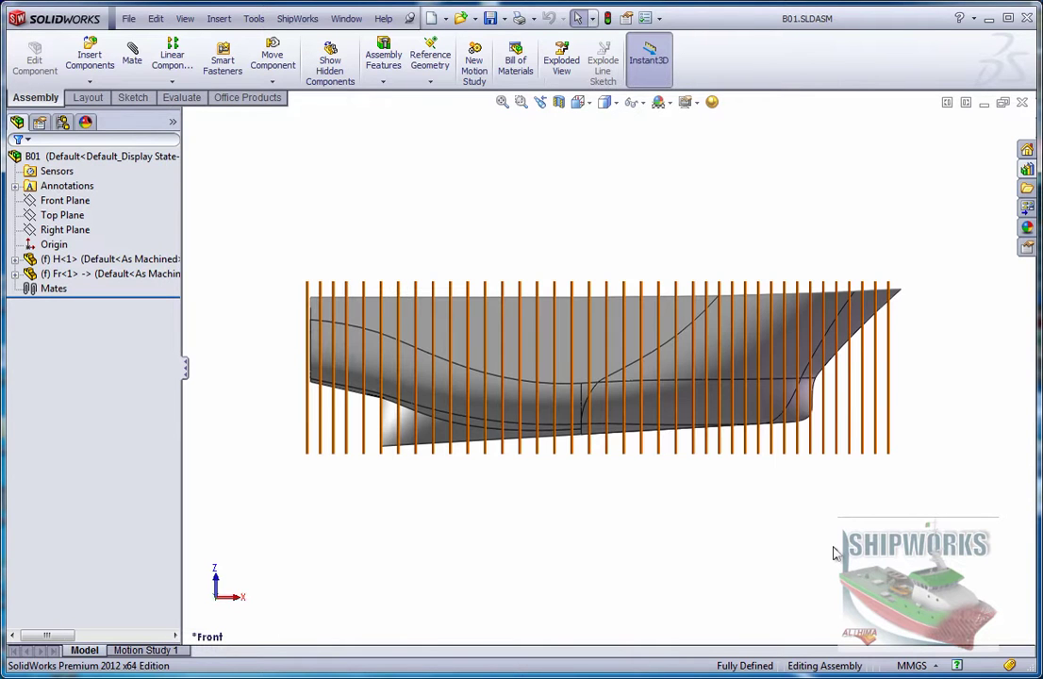
# - Create a new Main Deck in block B01 with a circular profile and a camber of 100 mm
pyautogui.click(300, 18)
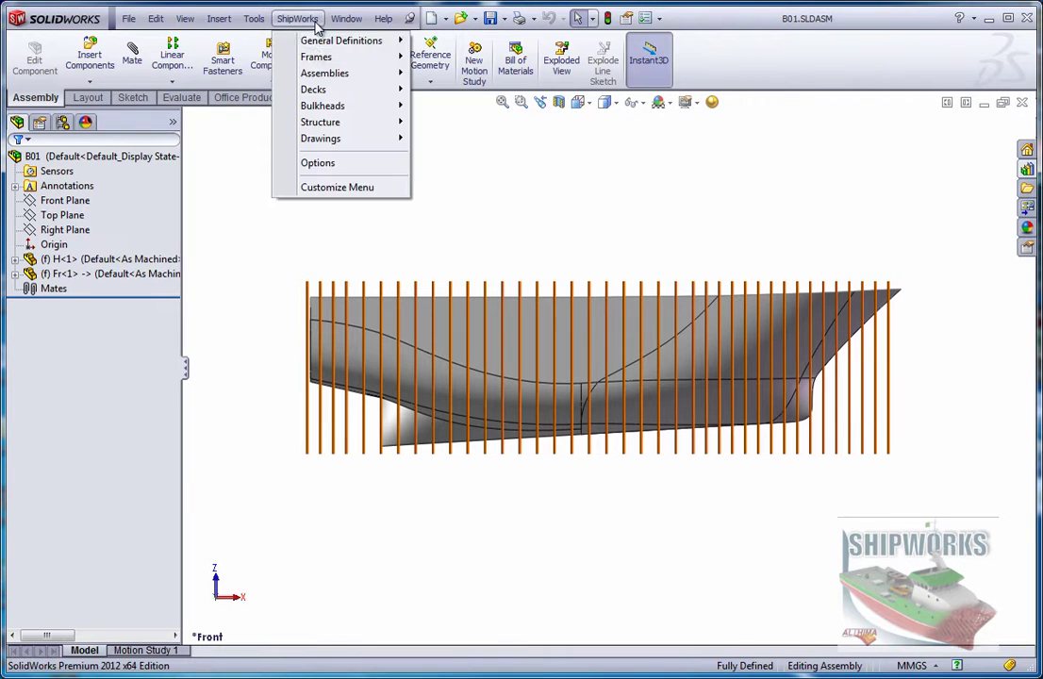
pyautogui.moveTo(313, 89)
pyautogui.click(437, 92)
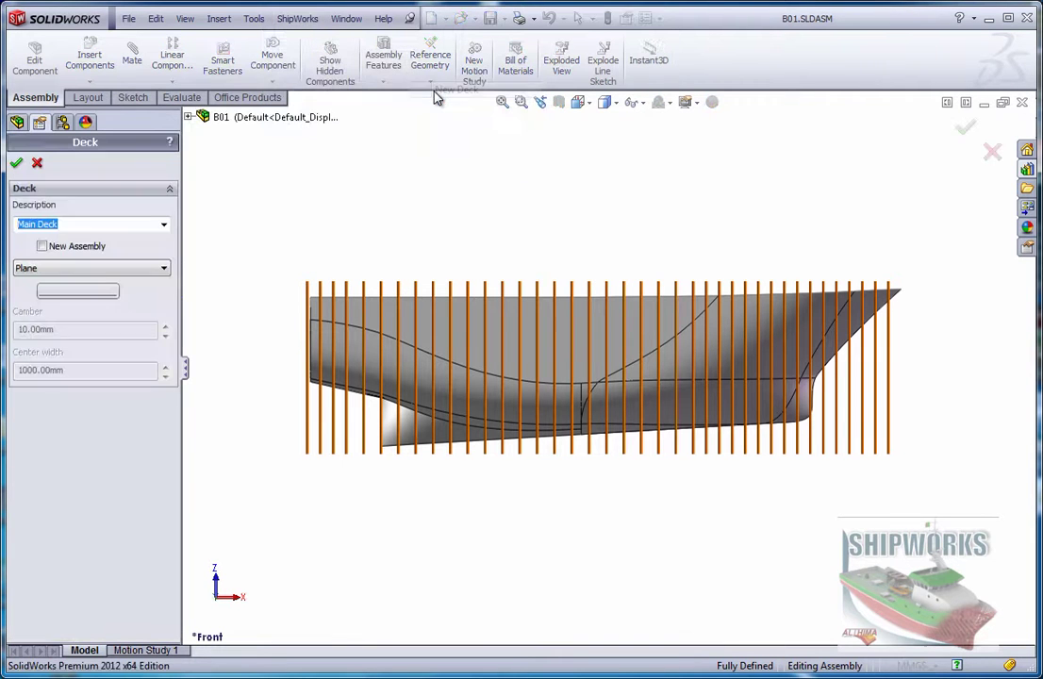
pyautogui.click(27, 268)
pyautogui.click(38, 292)
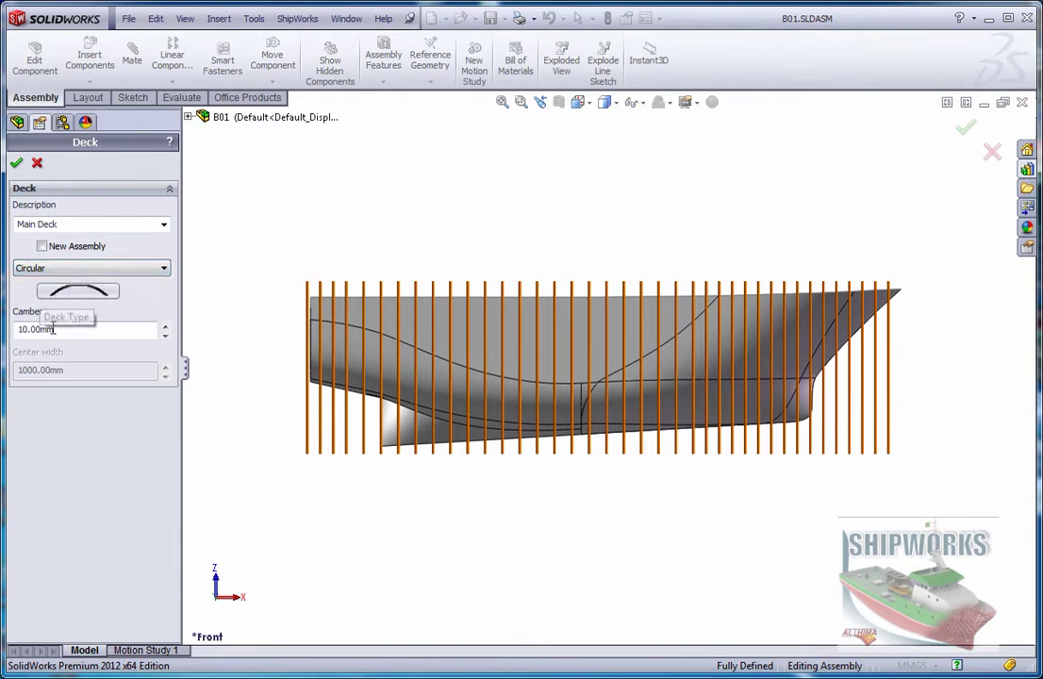
pyautogui.click(73, 330)
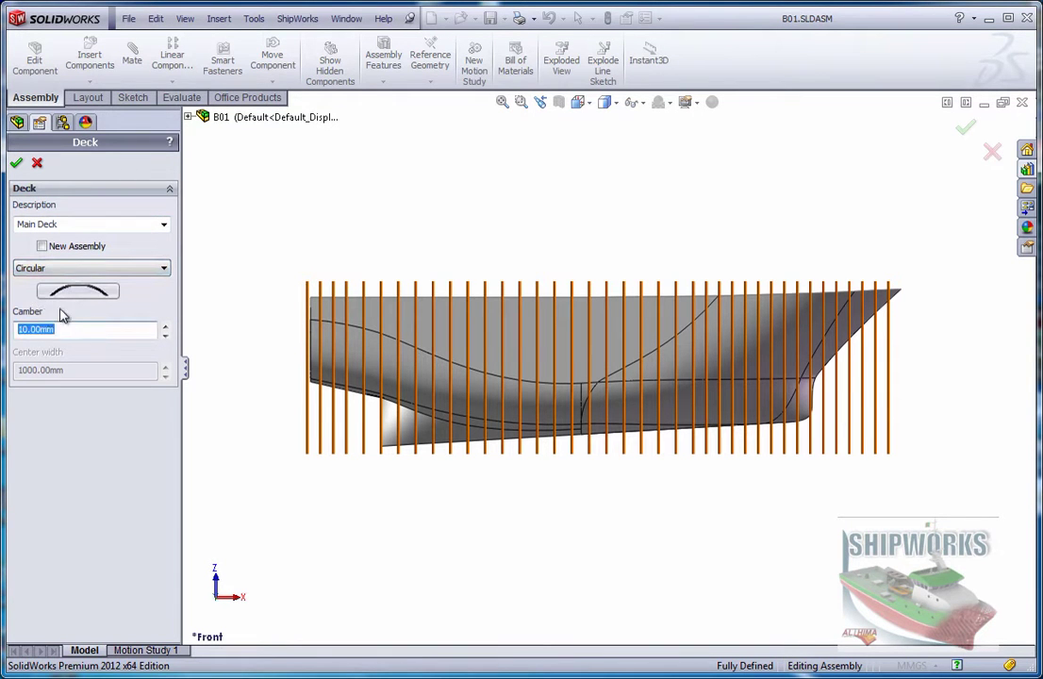
pyautogui.write('100')
pyautogui.click(16, 162)
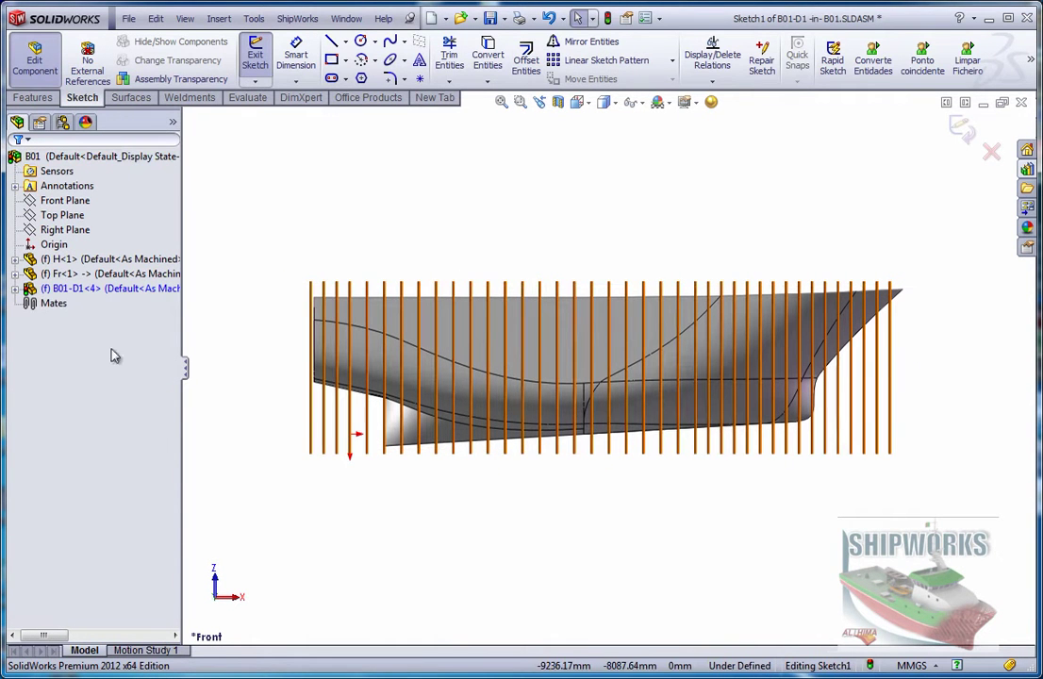
# - Sketch the deck's side profile as a horizontal line from aft of the stern, continued by a tangent arc of about 63.5 m radius rising past the bow
pyautogui.click(15, 288)
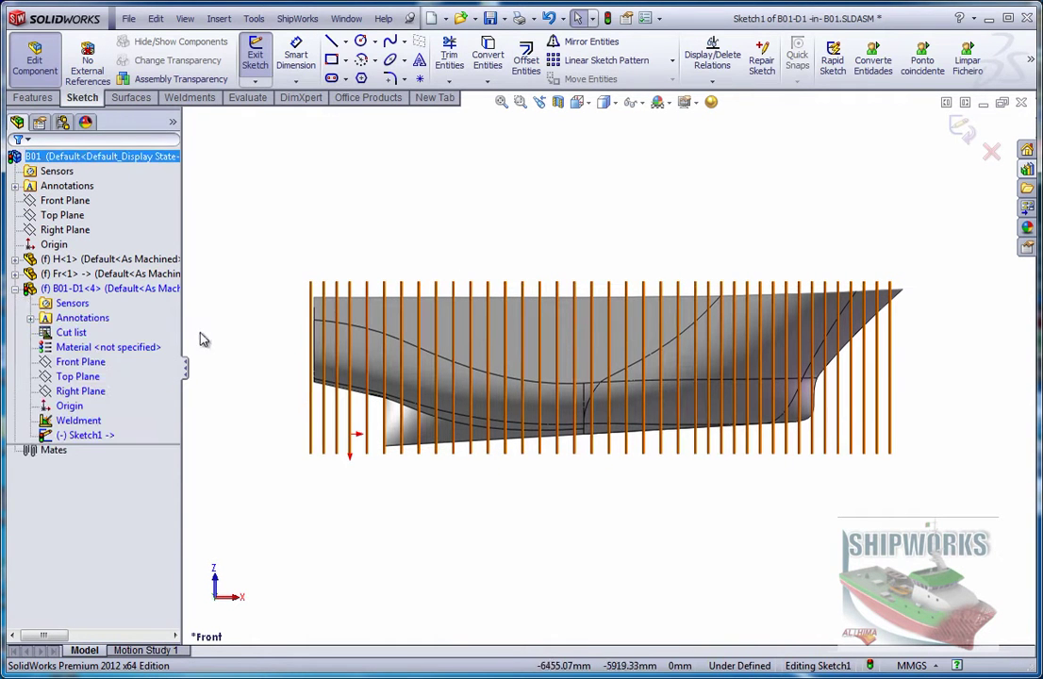
pyautogui.click(331, 42)
pyautogui.click(371, 327)
pyautogui.click(686, 330)
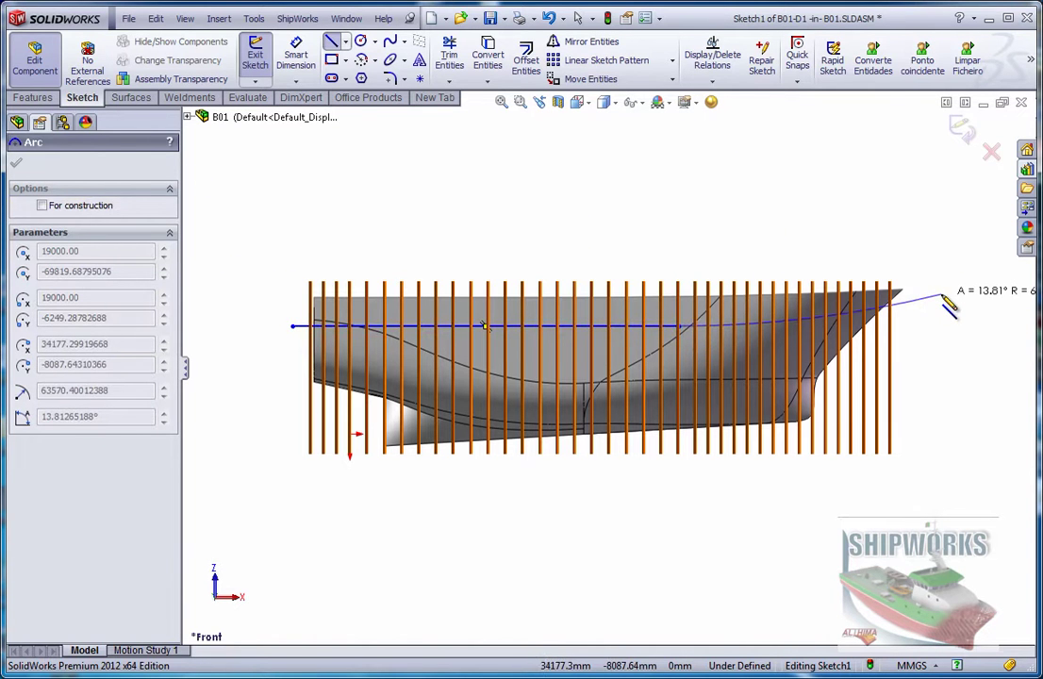
pyautogui.click(941, 296)
# - Dimension the horizontal deck line's height above the origin and set it to 6300 mm
pyautogui.moveTo(337, 203); pyautogui.dragTo(338, 158, button='right')
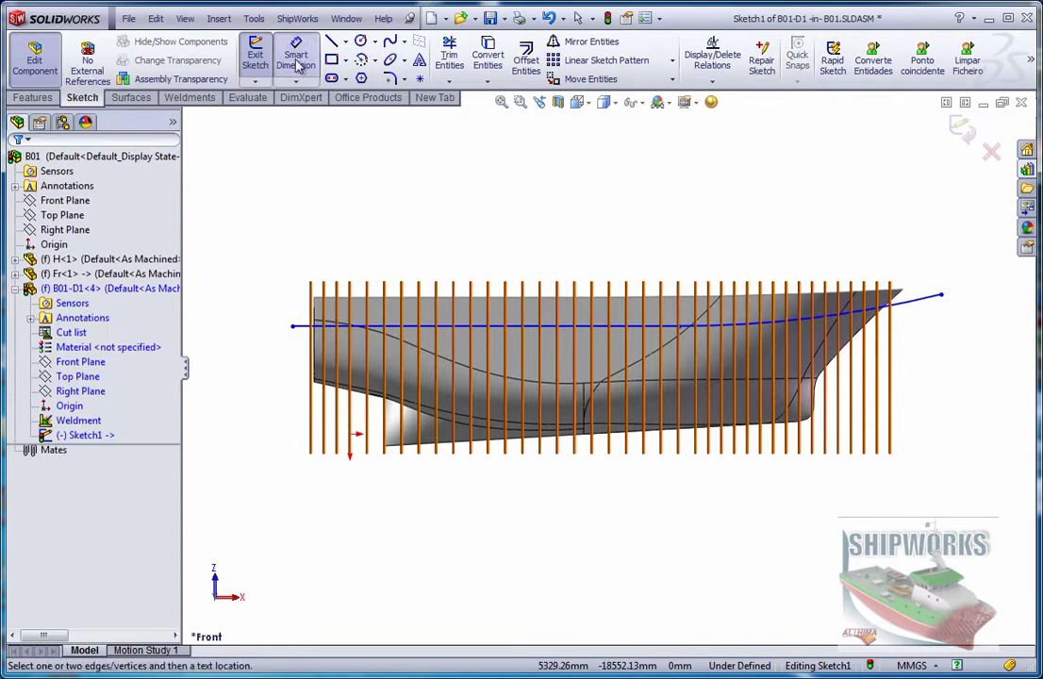
pyautogui.click(349, 435)
pyautogui.click(302, 327)
pyautogui.click(298, 389)
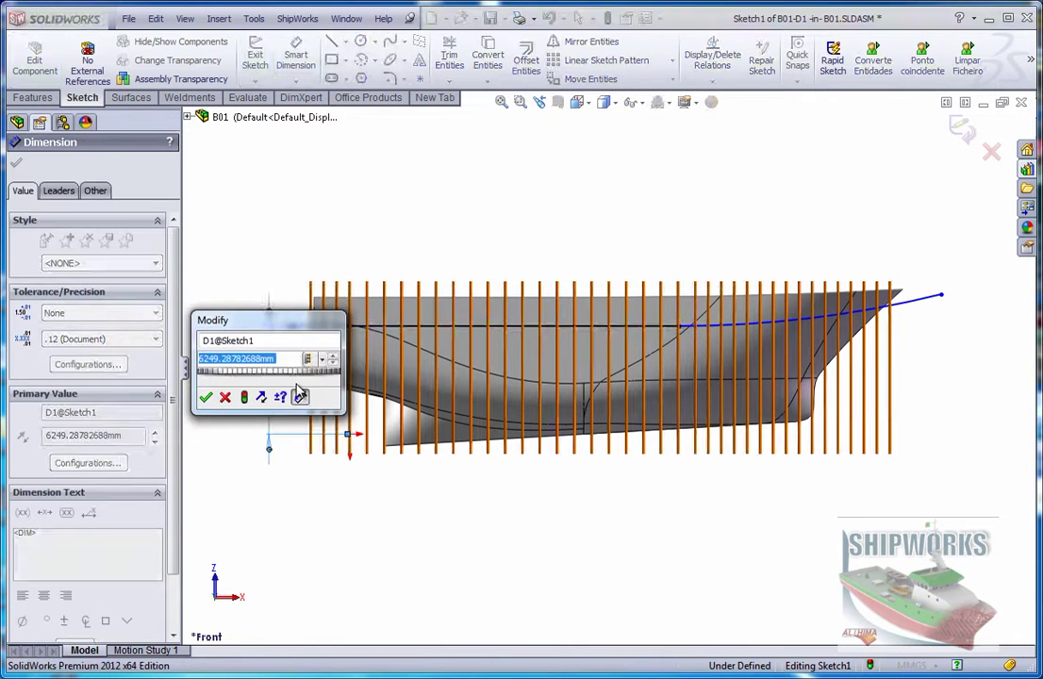
pyautogui.write('6300')
pyautogui.press('Return')
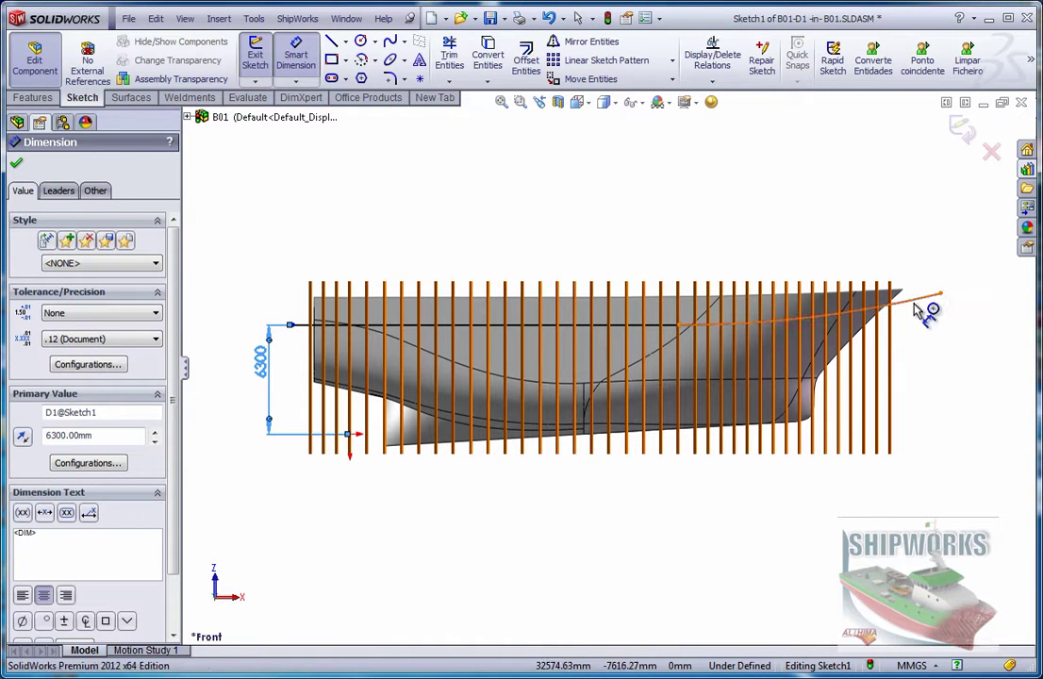
# - Set the bow arc's radius to 65 m and exit the sketch to generate the main deck
pyautogui.click(816, 313)
pyautogui.click(830, 226)
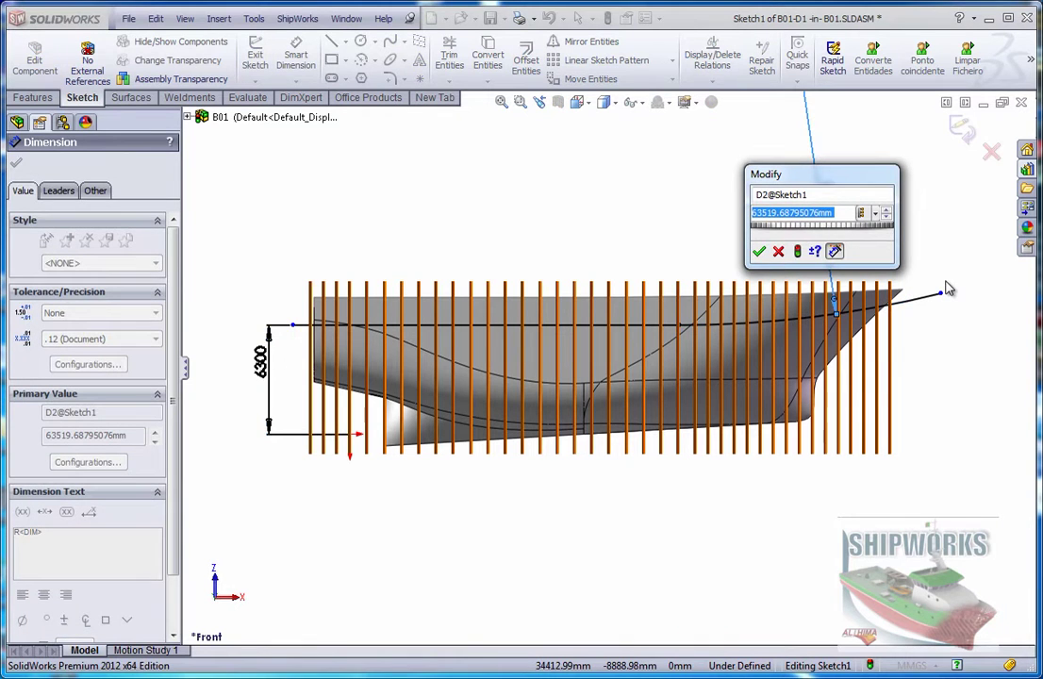
pyautogui.write('65m')
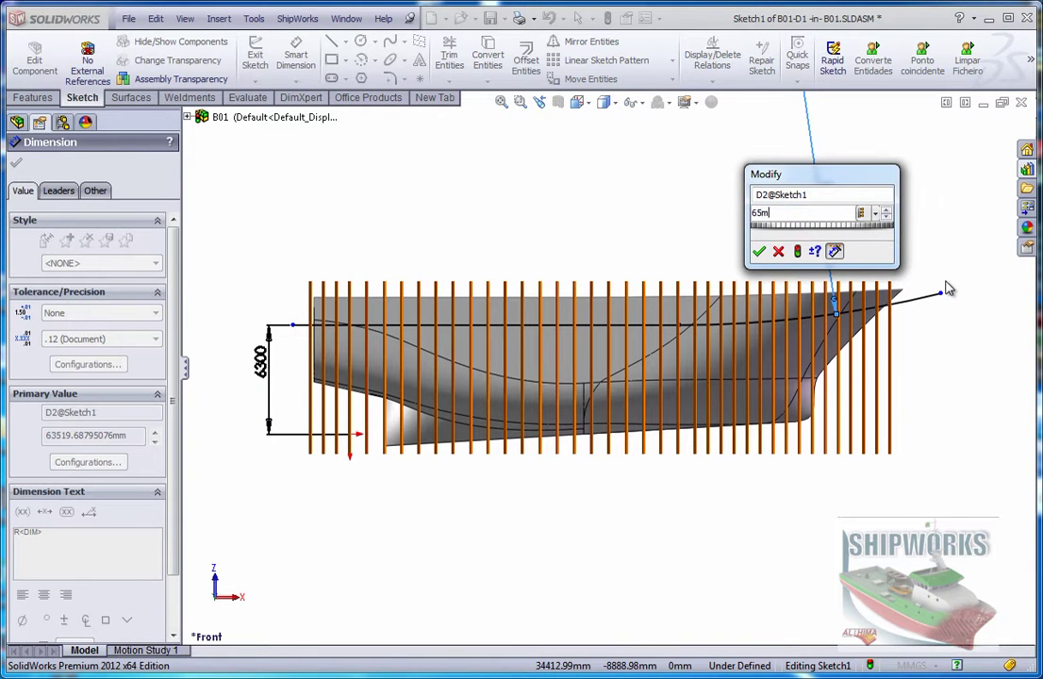
pyautogui.press('Return')
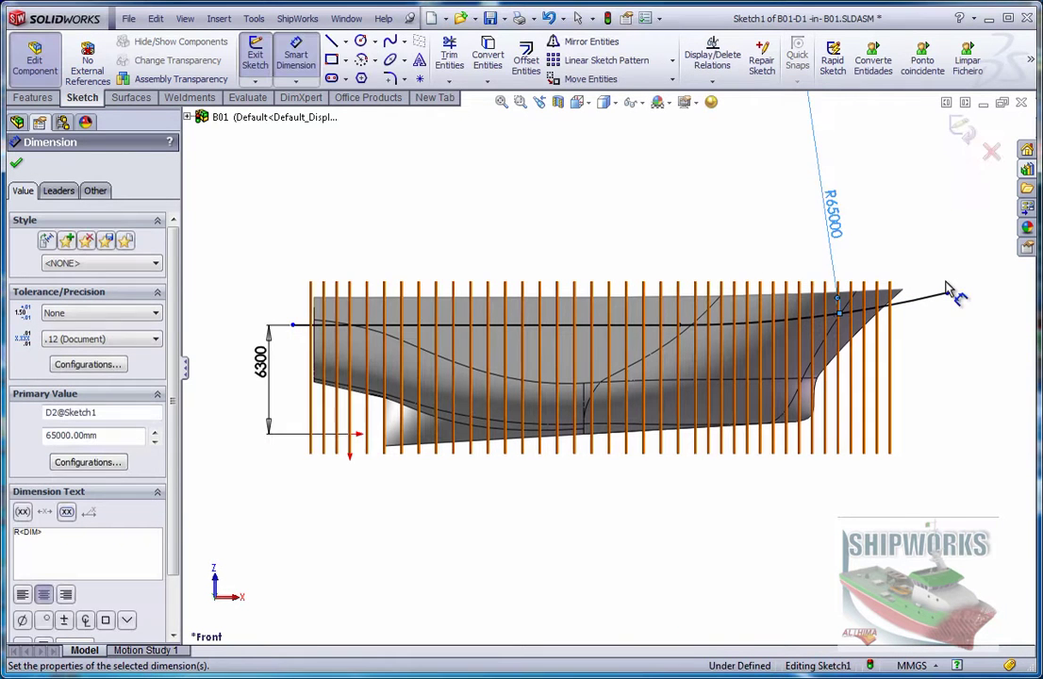
pyautogui.click(976, 151)
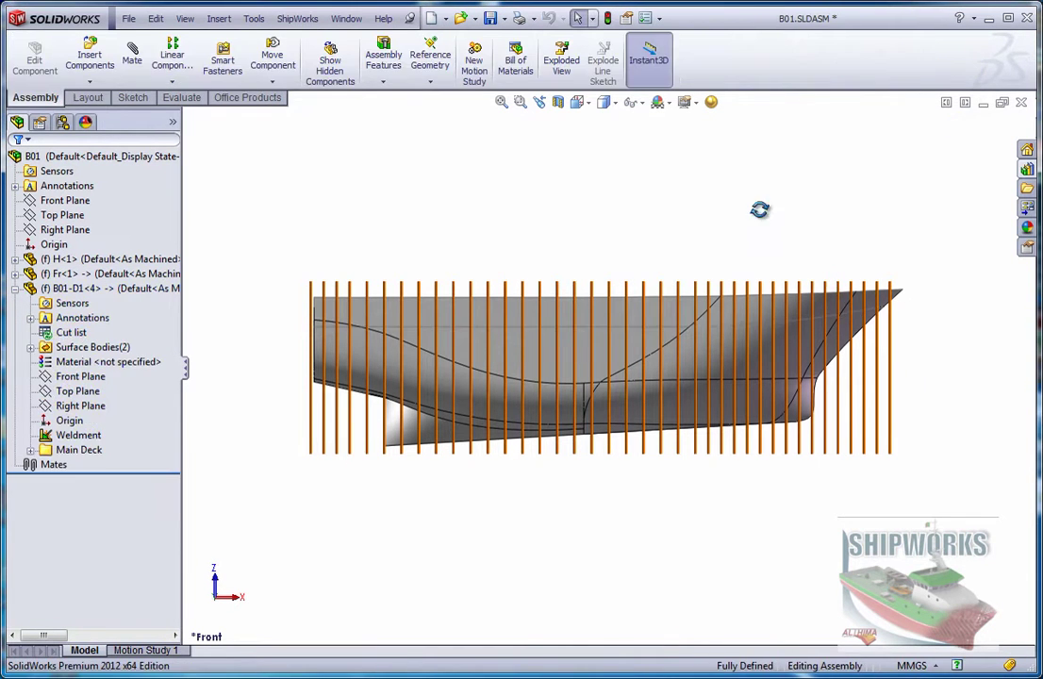
# - Examine the main deck surface inside the hull and its part in the assembly tree, ending in the front view
pyautogui.hotkey('ctrl', '7')
pyautogui.scroll(-5, 594, 326)
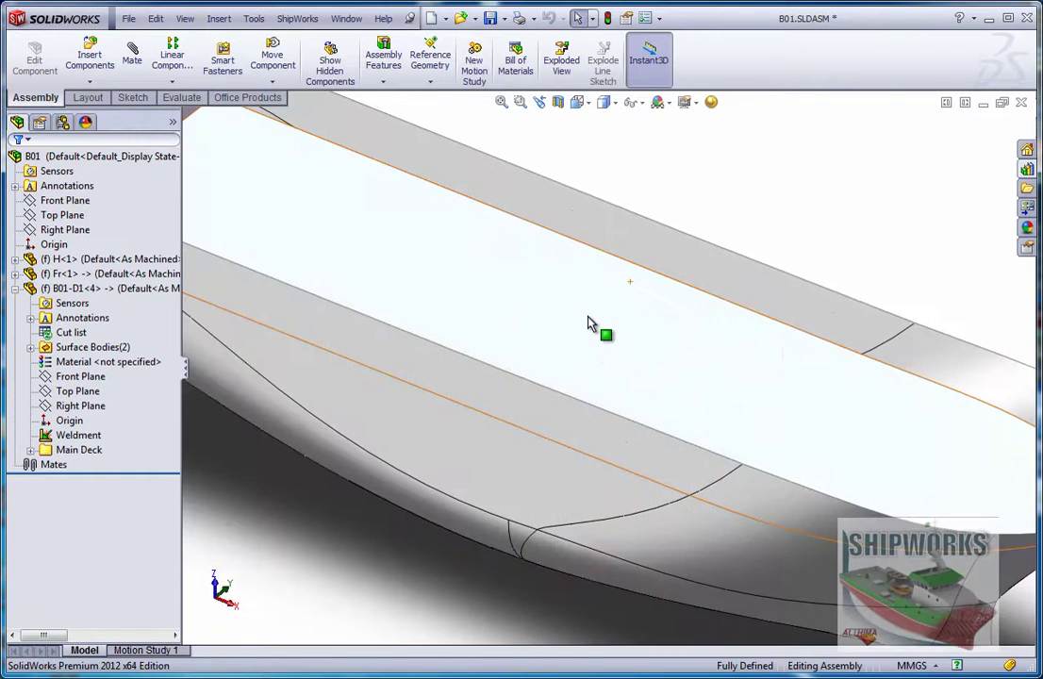
pyautogui.click(580, 325)
pyautogui.scroll(5, 566, 327)
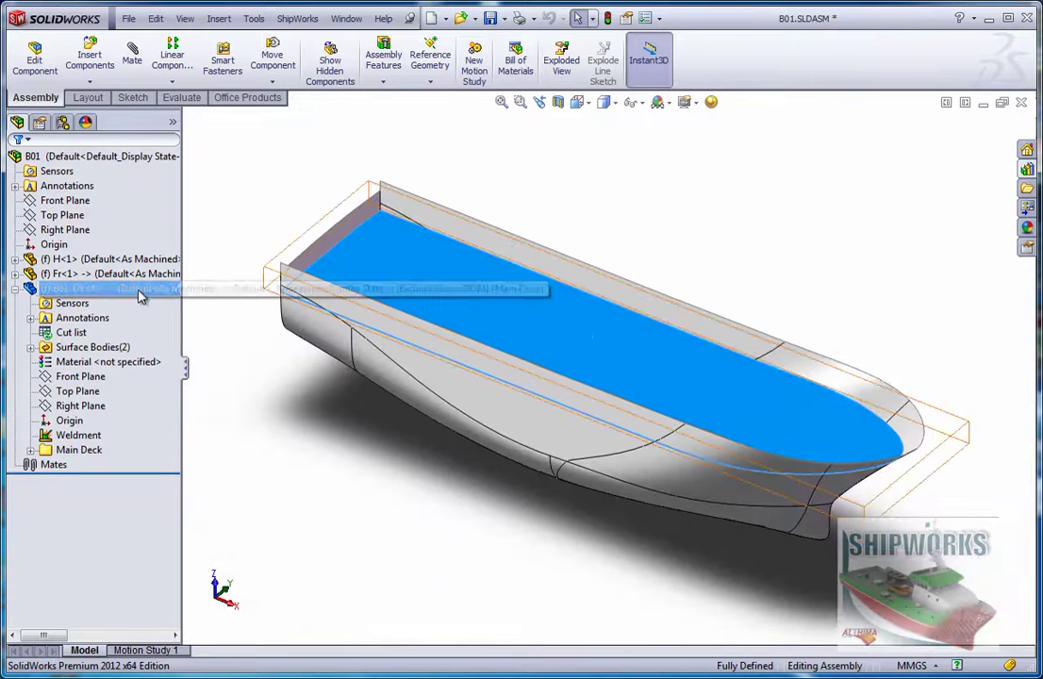
pyautogui.click(57, 293)
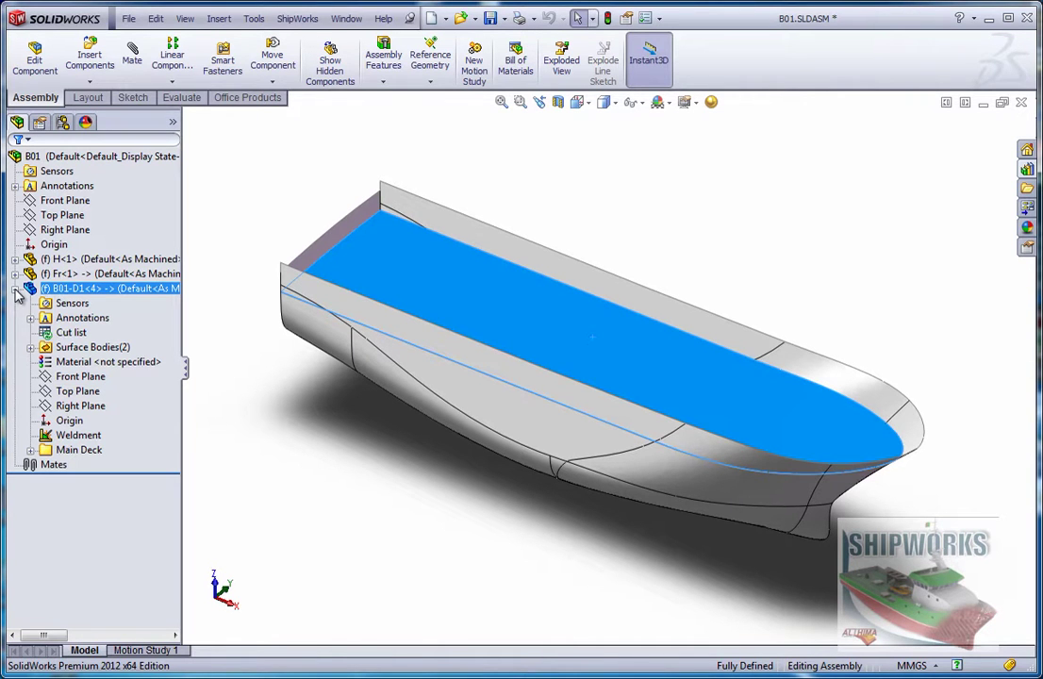
pyautogui.click(16, 293)
pyautogui.click(260, 187)
pyautogui.hotkey('ctrl', '1')
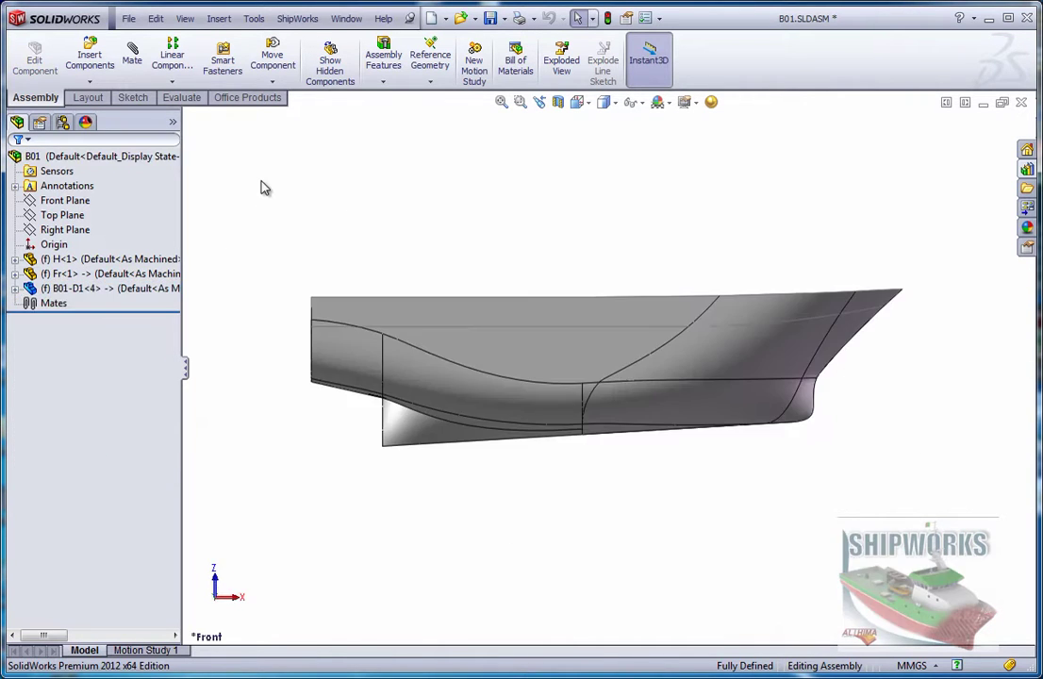
# - Create a second deck in block B01 with the Plane profile type
pyautogui.click(297, 17)
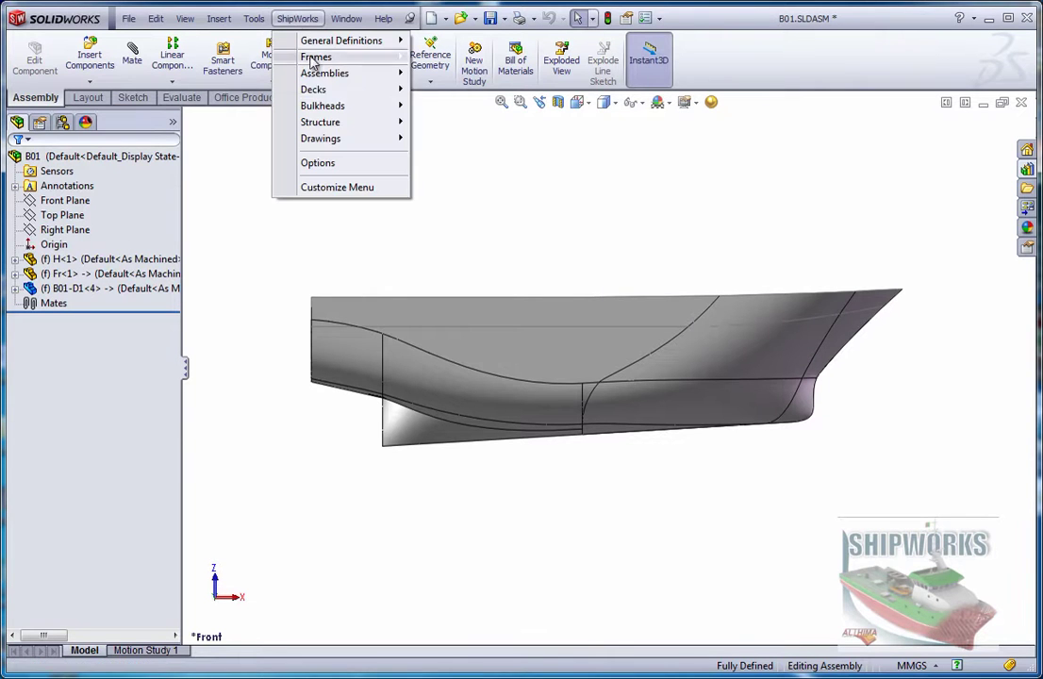
pyautogui.moveTo(354, 90)
pyautogui.click(434, 91)
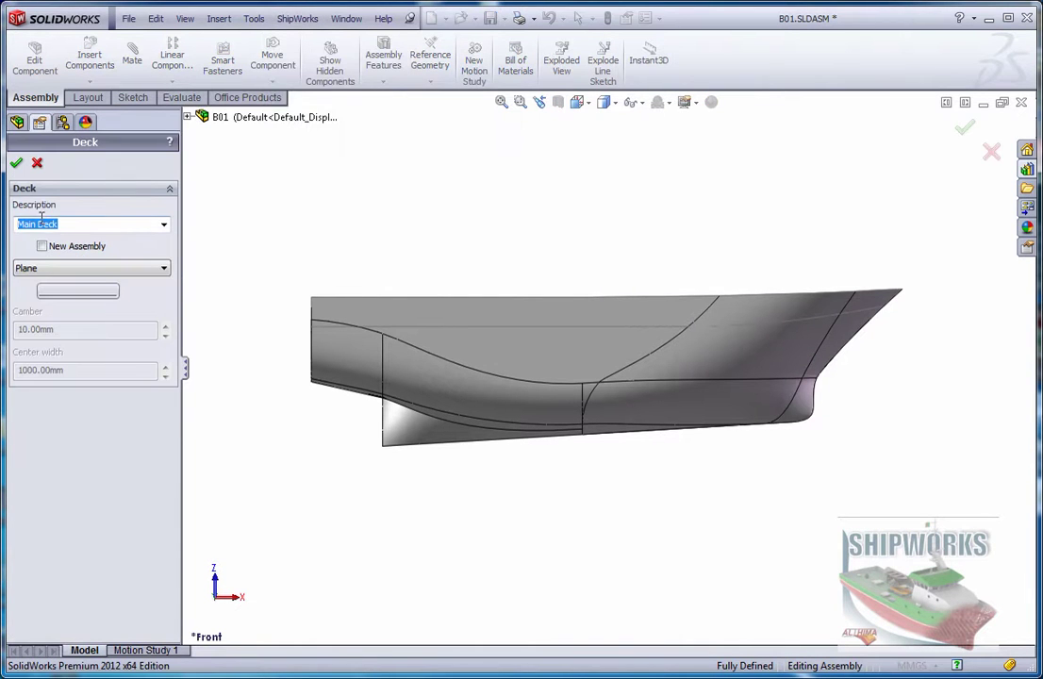
pyautogui.hotkey('ctrl', 'a')
pyautogui.click(16, 162)
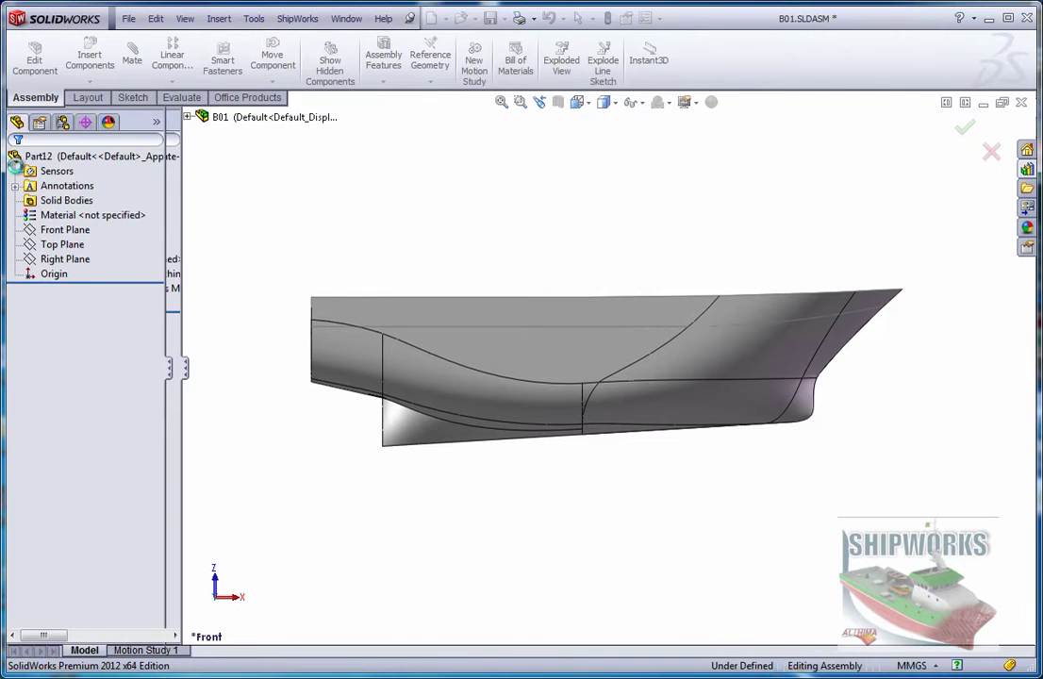
# - Sketch a horizontal line about 13563 mm long in the lower part of the hull, across the midship area
pyautogui.click(332, 42)
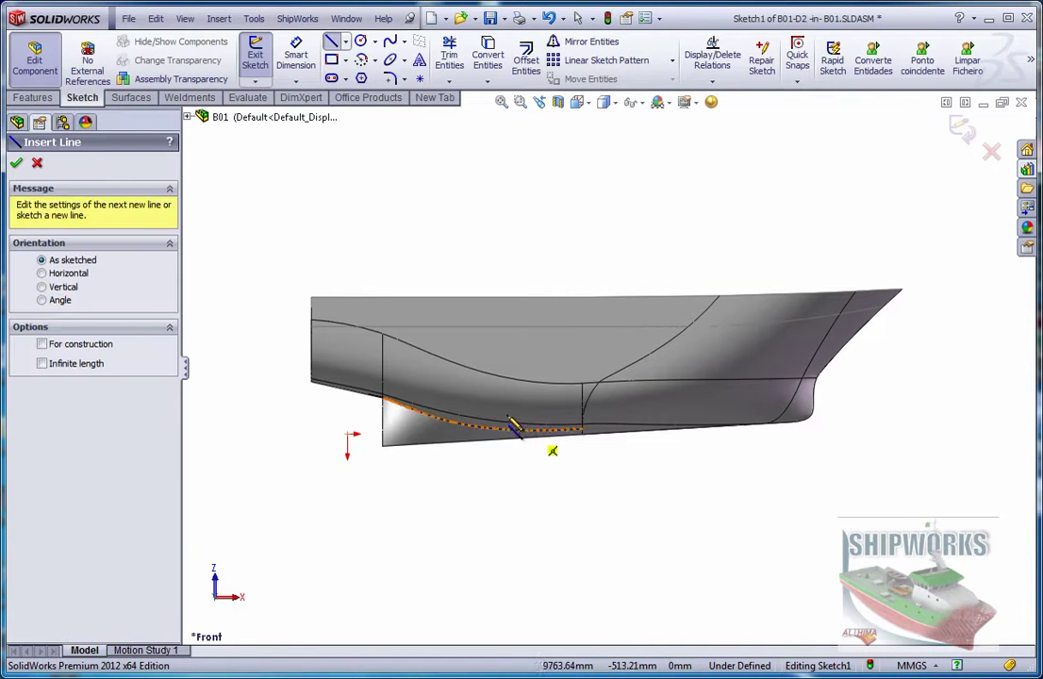
pyautogui.click(476, 404)
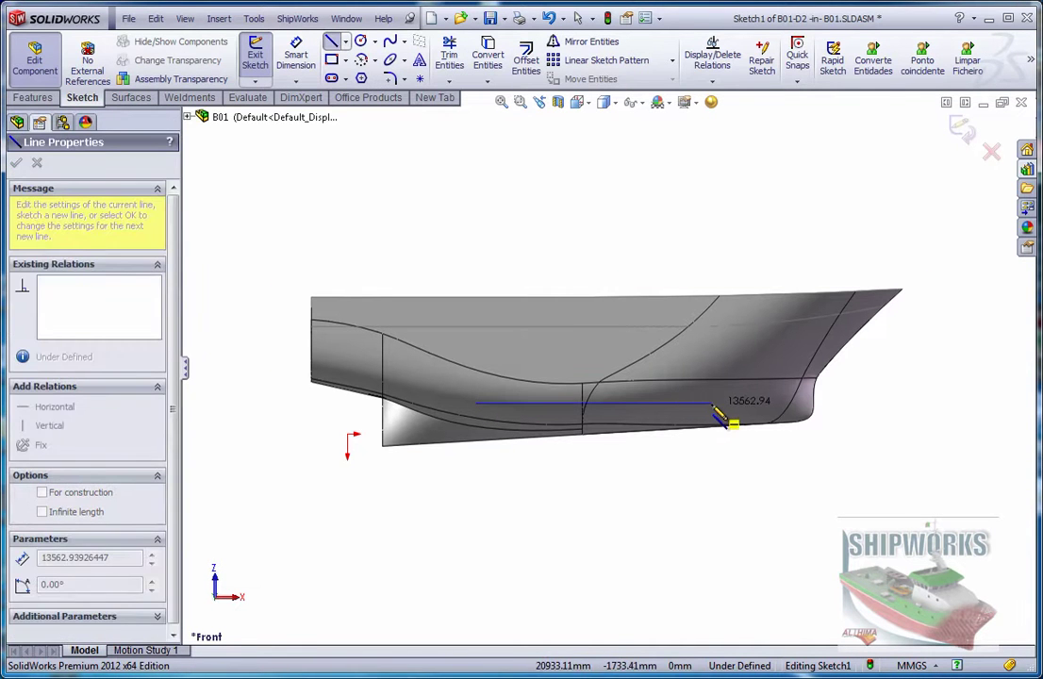
pyautogui.click(712, 403)
# - Dimension the lower deck line's height above the origin and set it to 1650 mm
pyautogui.click(302, 50)
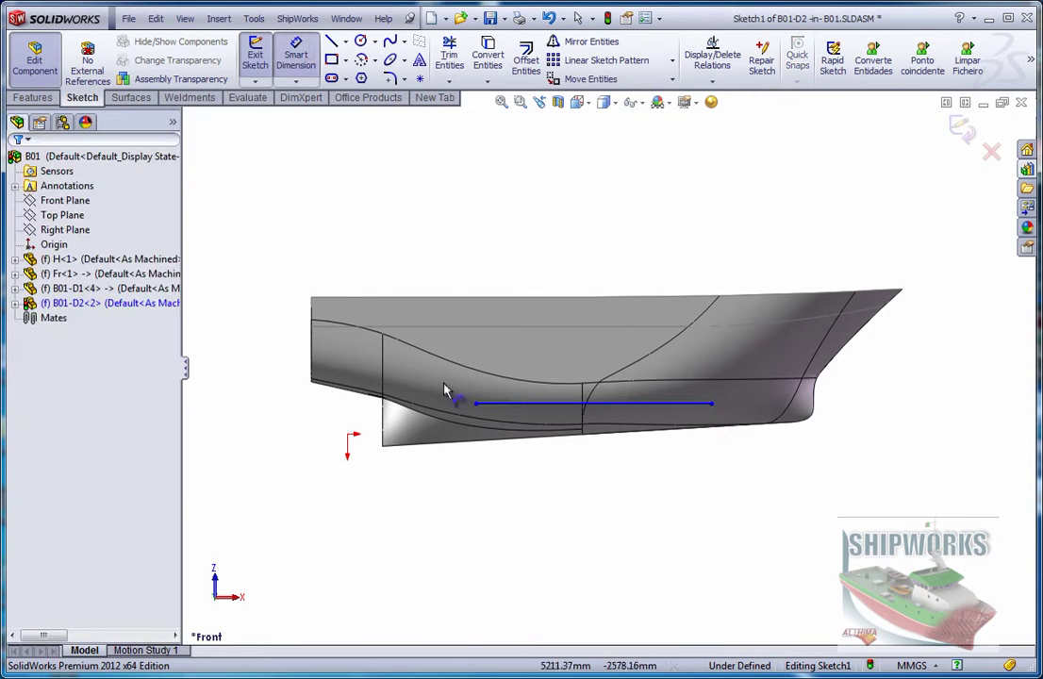
pyautogui.click(516, 411)
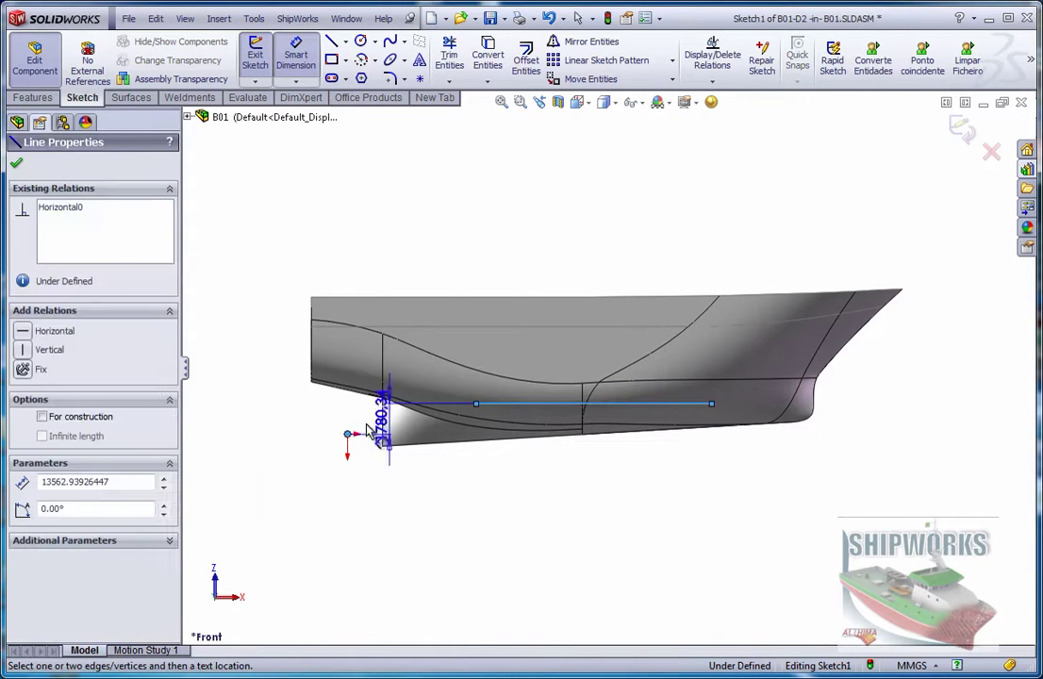
pyautogui.click(272, 472)
pyautogui.write('1650')
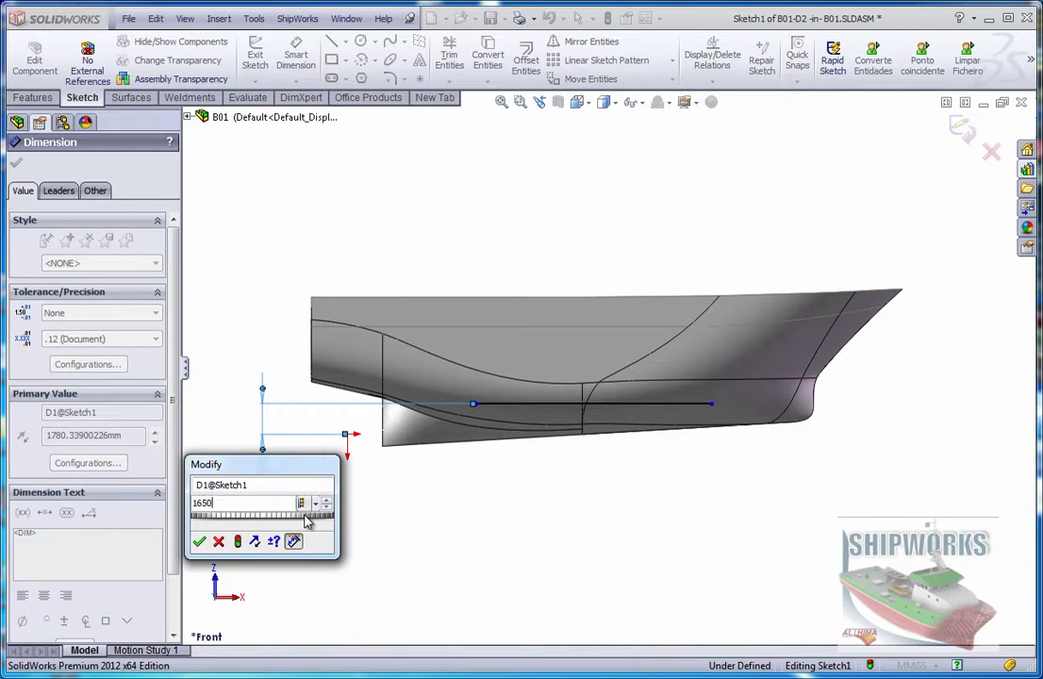
pyautogui.press('Return')
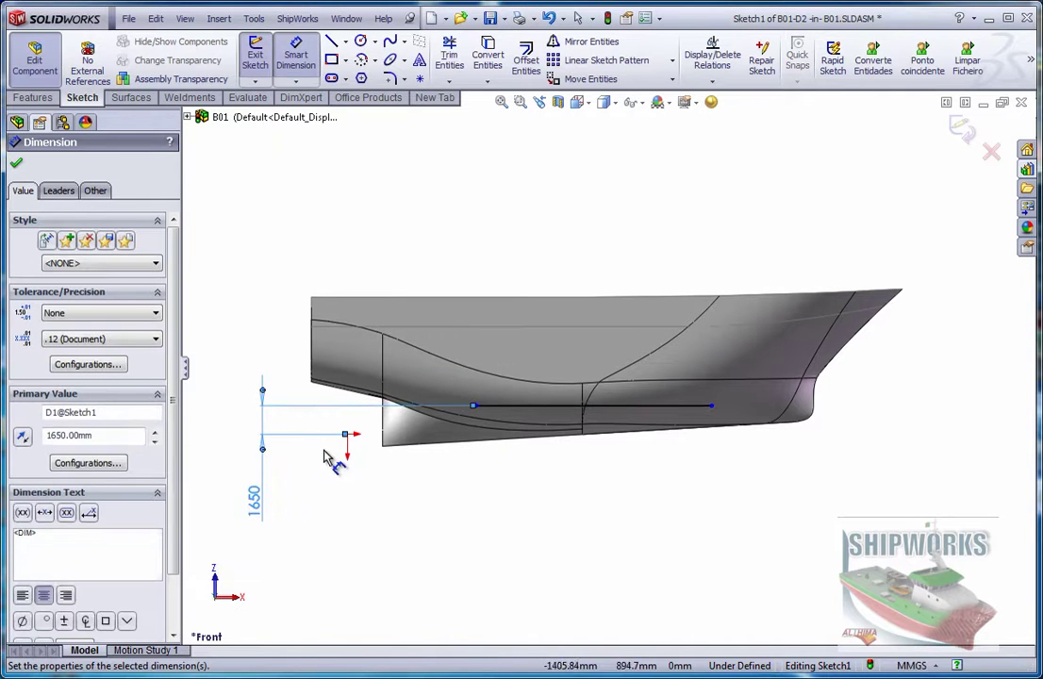
# - Dimension the horizontal distance from the origin to the line's aft endpoint and set it to 7350 mm
pyautogui.click(347, 435)
pyautogui.click(476, 406)
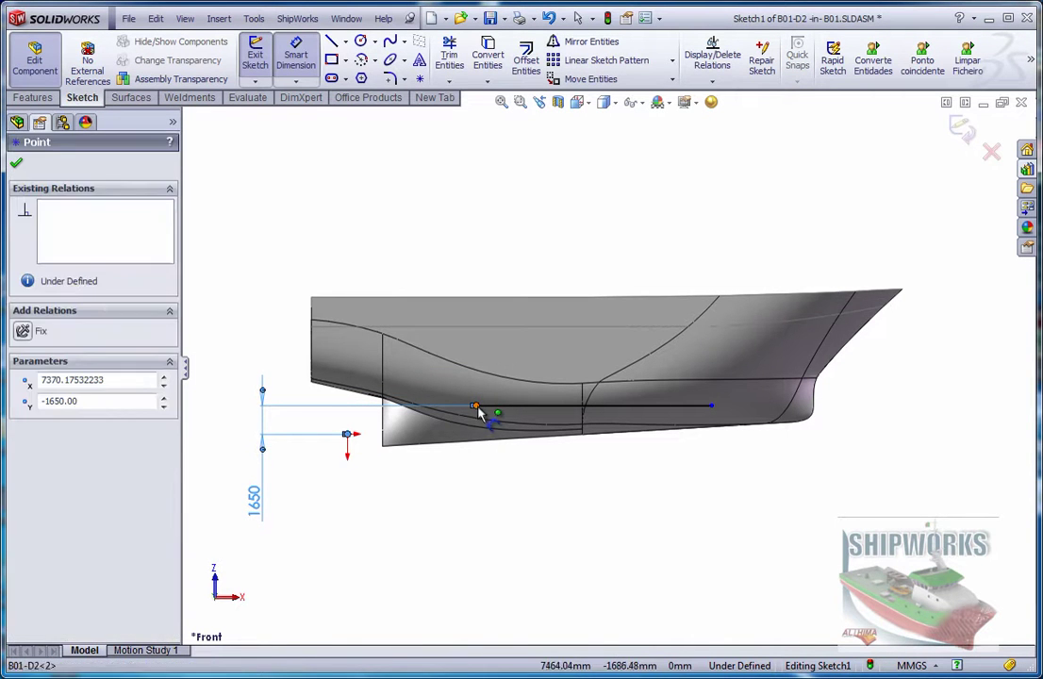
pyautogui.click(423, 518)
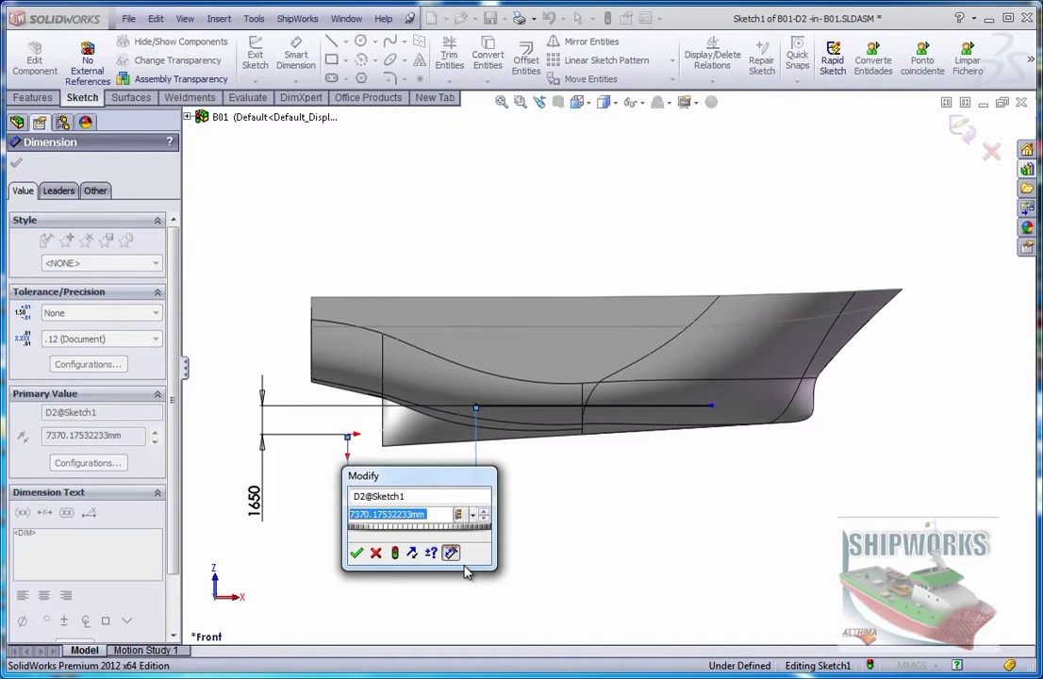
pyautogui.write('7350')
pyautogui.press('Return')
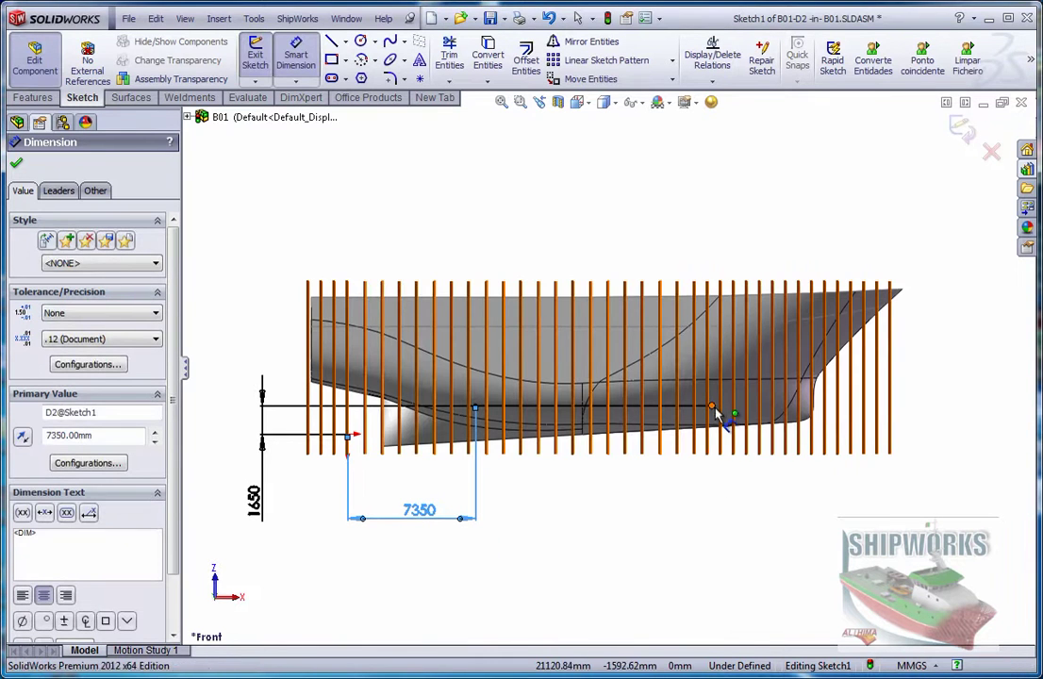
# - Dimension the line's forward endpoint 500 mm from the chosen frame plane ahead of it, and exit the sketch to generate the deck
pyautogui.click(713, 407)
pyautogui.moveTo(756, 303); pyautogui.dragTo(734, 264, button='middle')
pyautogui.scroll(-5, 741, 267)
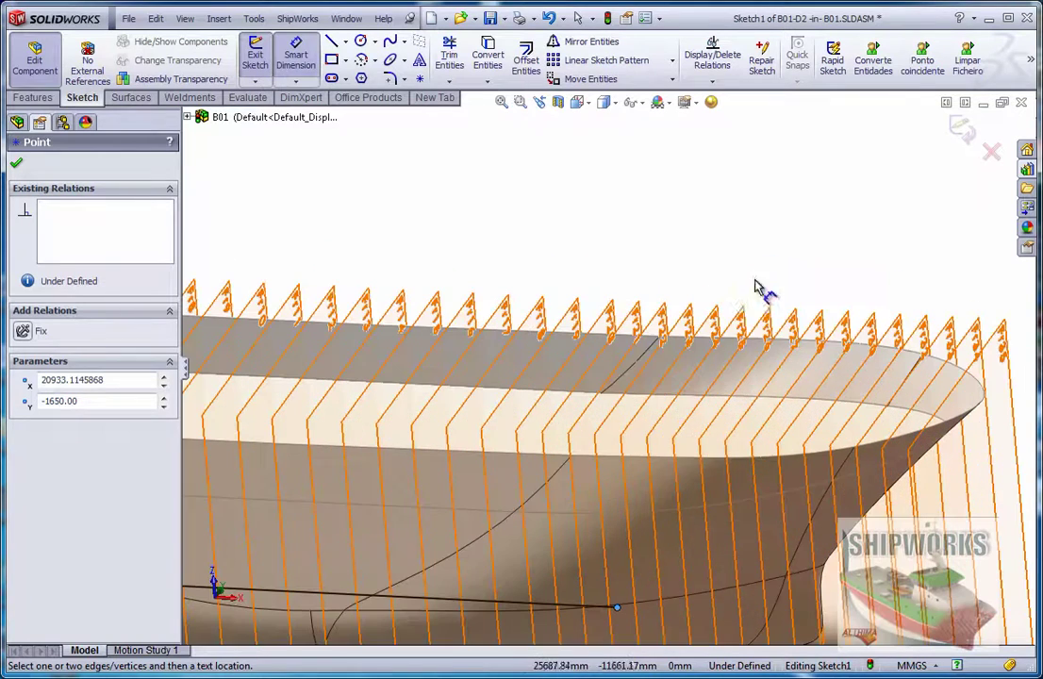
pyautogui.click(724, 312)
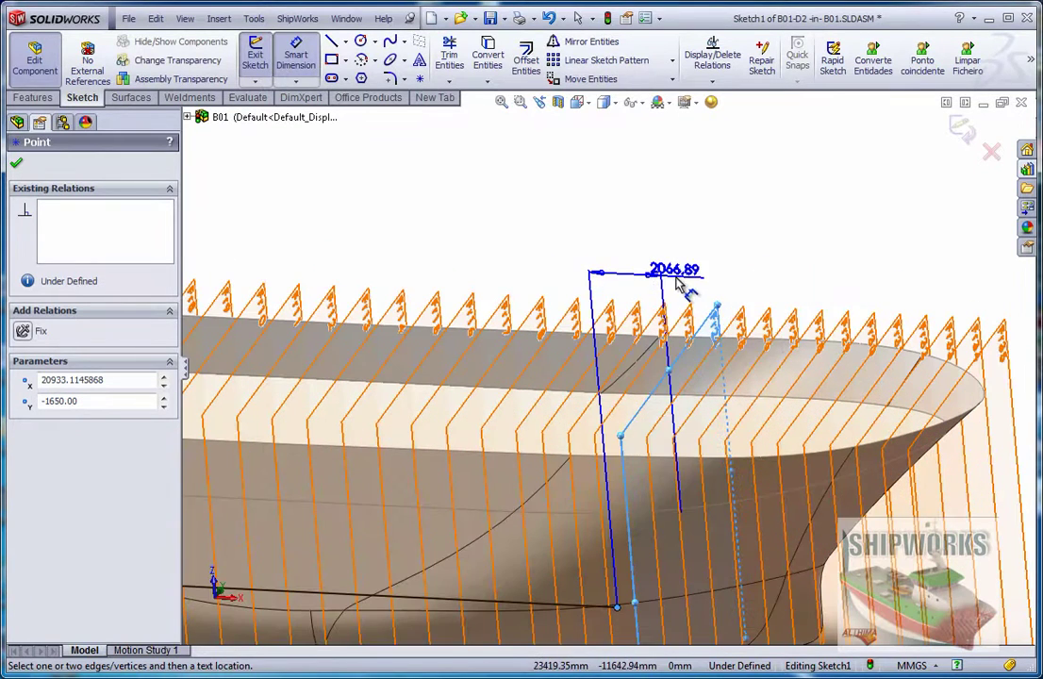
pyautogui.hotkey('ctrl', '1')
pyautogui.click(798, 241)
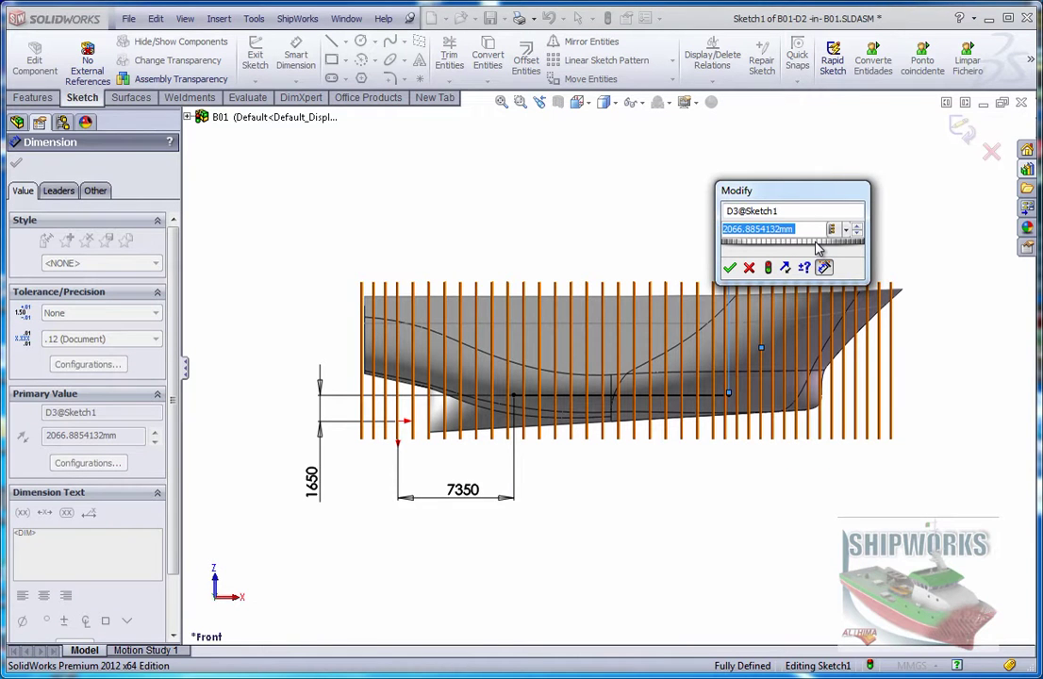
pyautogui.write('500')
pyautogui.press('Return')
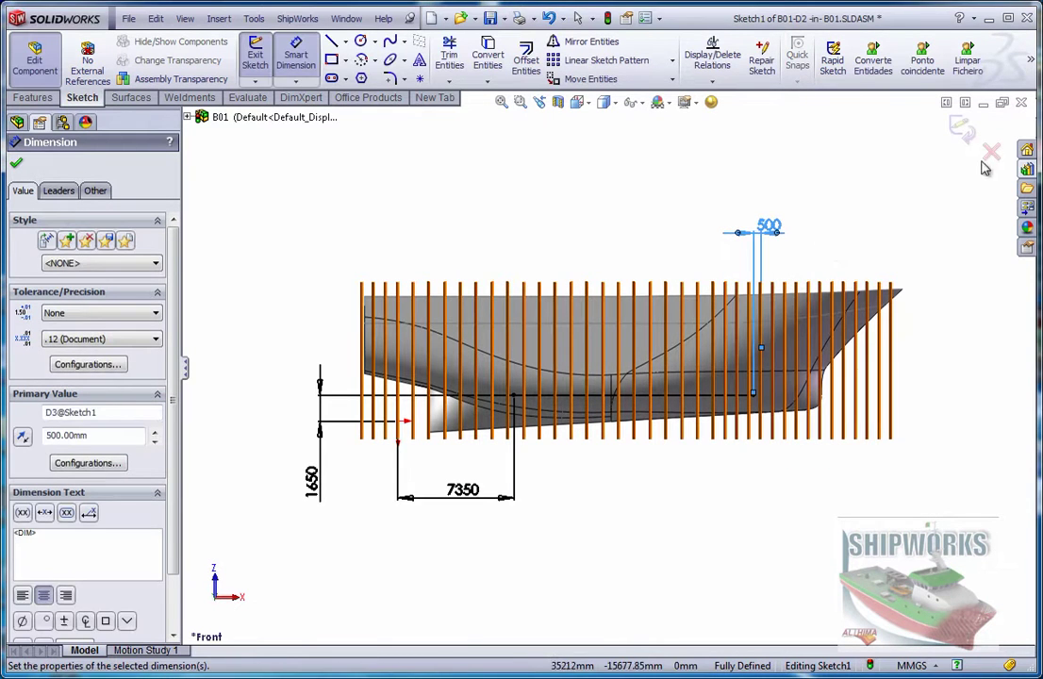
pyautogui.click(962, 130)
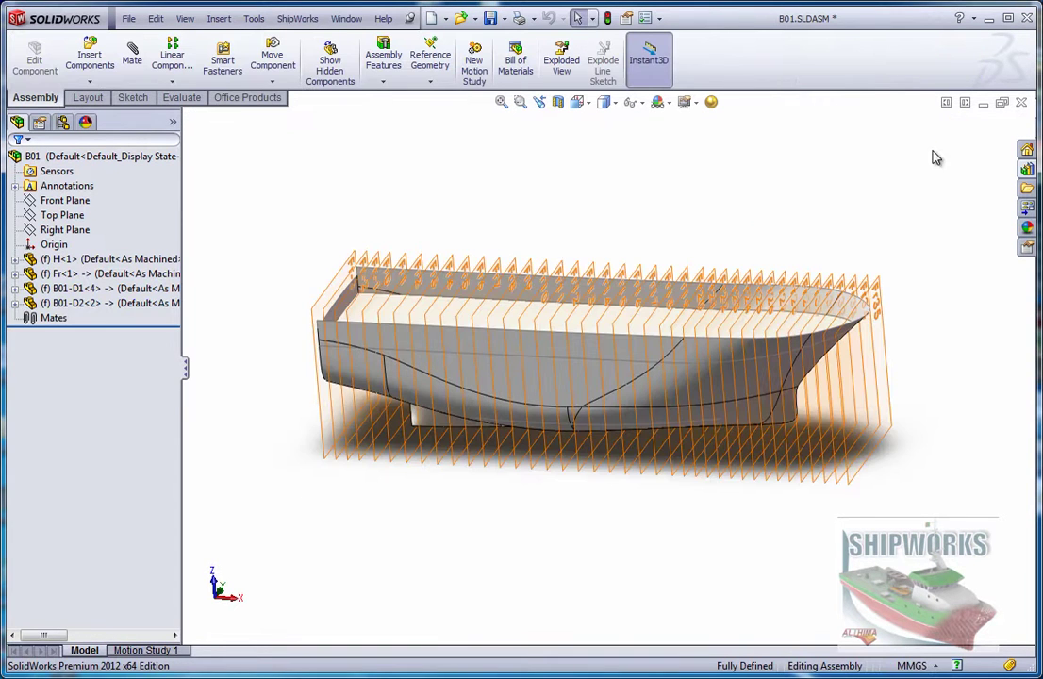
# - Hide the hull component H so that only the decks remain displayed in the assembly
pyautogui.moveTo(929, 165); pyautogui.dragTo(765, 258, button='middle')
pyautogui.rightClick(764, 257)
pyautogui.click(828, 356)
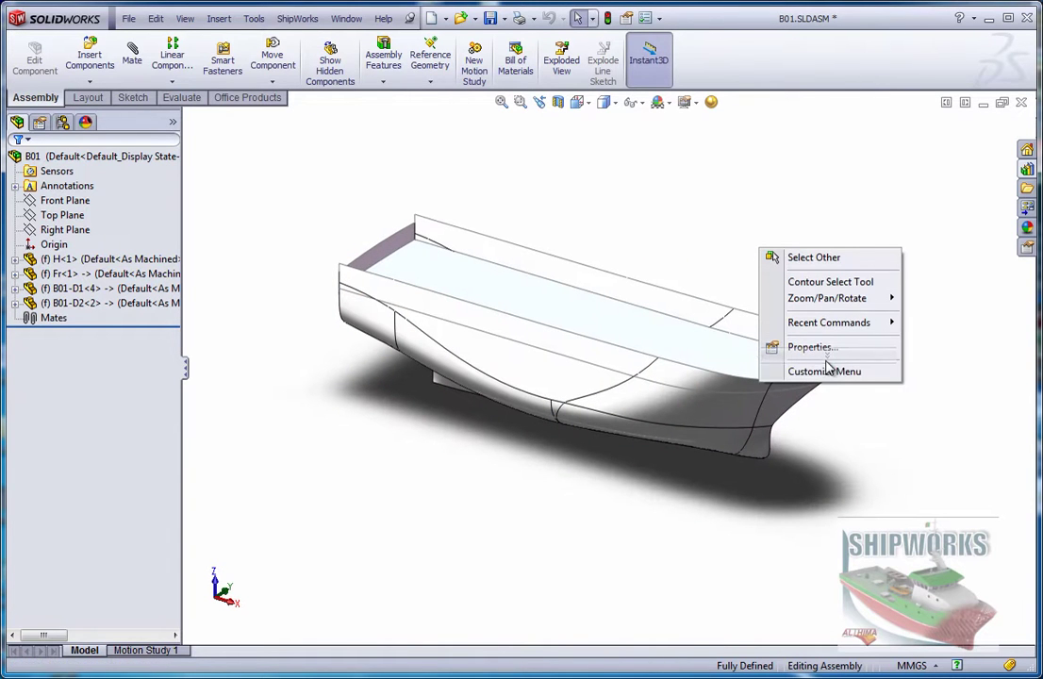
pyautogui.click(731, 206)
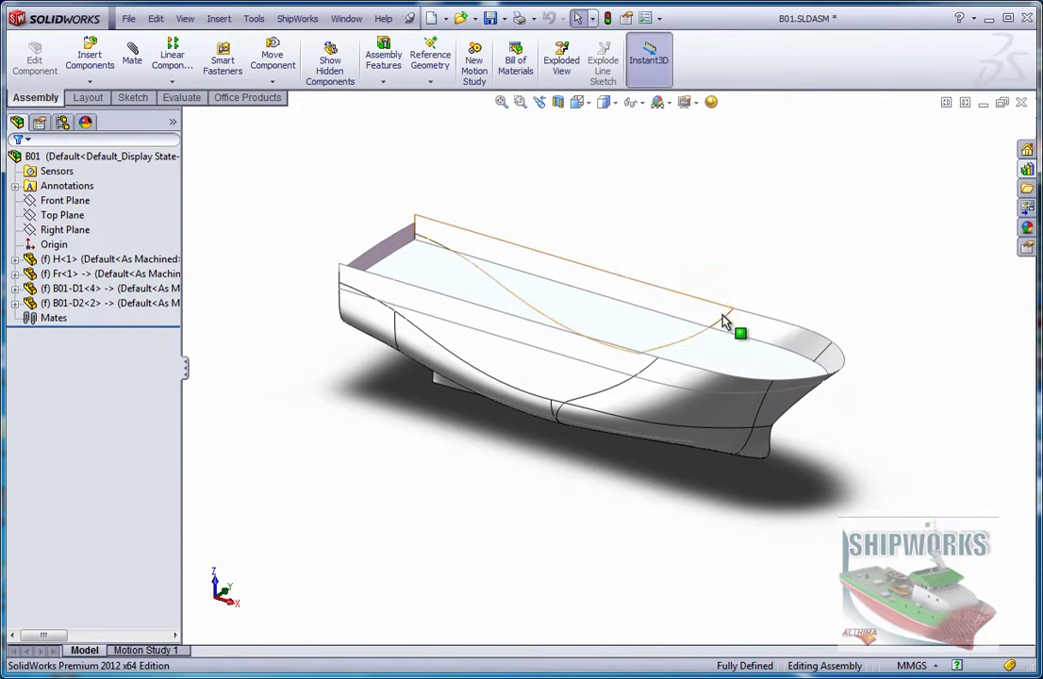
pyautogui.rightClick(87, 259)
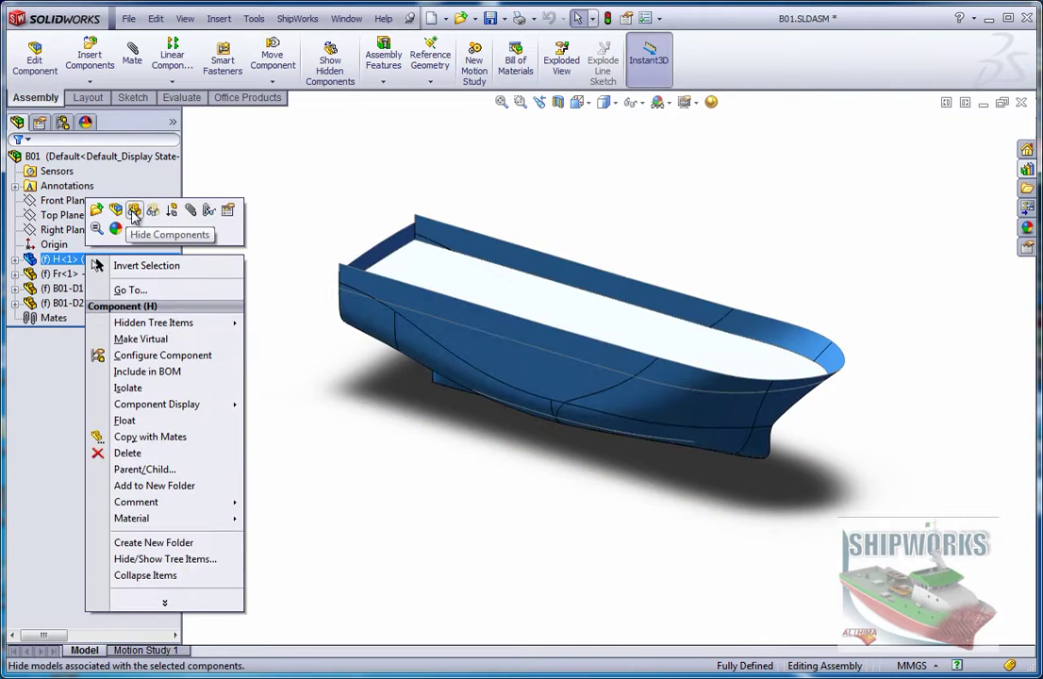
pyautogui.click(134, 215)
pyautogui.moveTo(268, 208); pyautogui.dragTo(306, 193, button='middle')
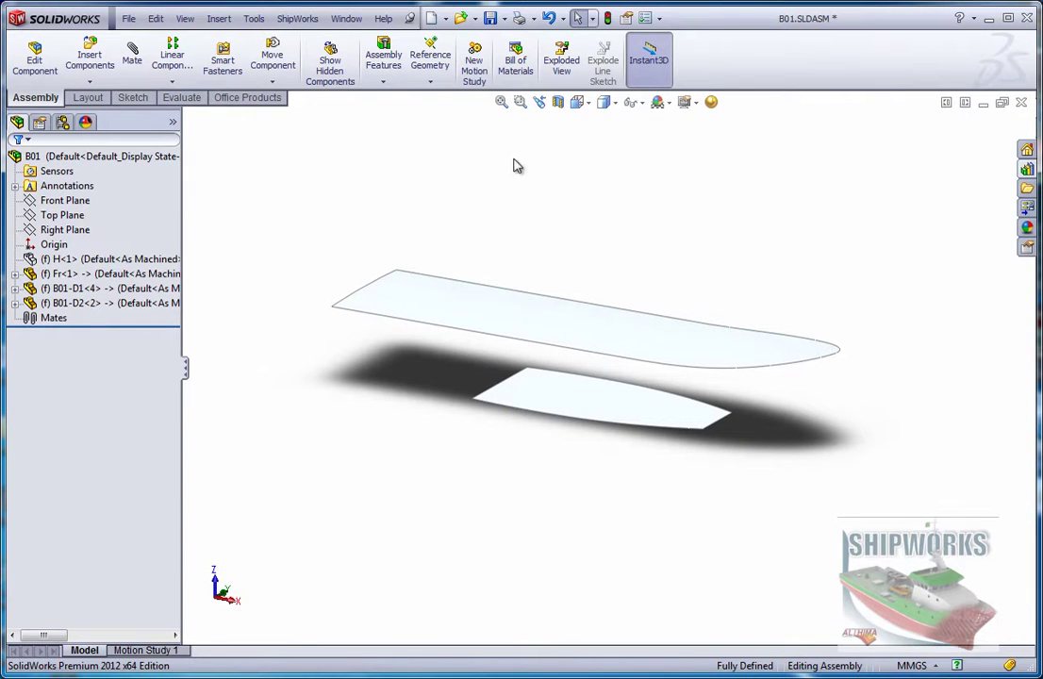
# - Start a new bulkhead described as blk1, with the main deck as upper deck and Deck2 as lower deck
pyautogui.click(294, 18)
pyautogui.moveTo(330, 105)
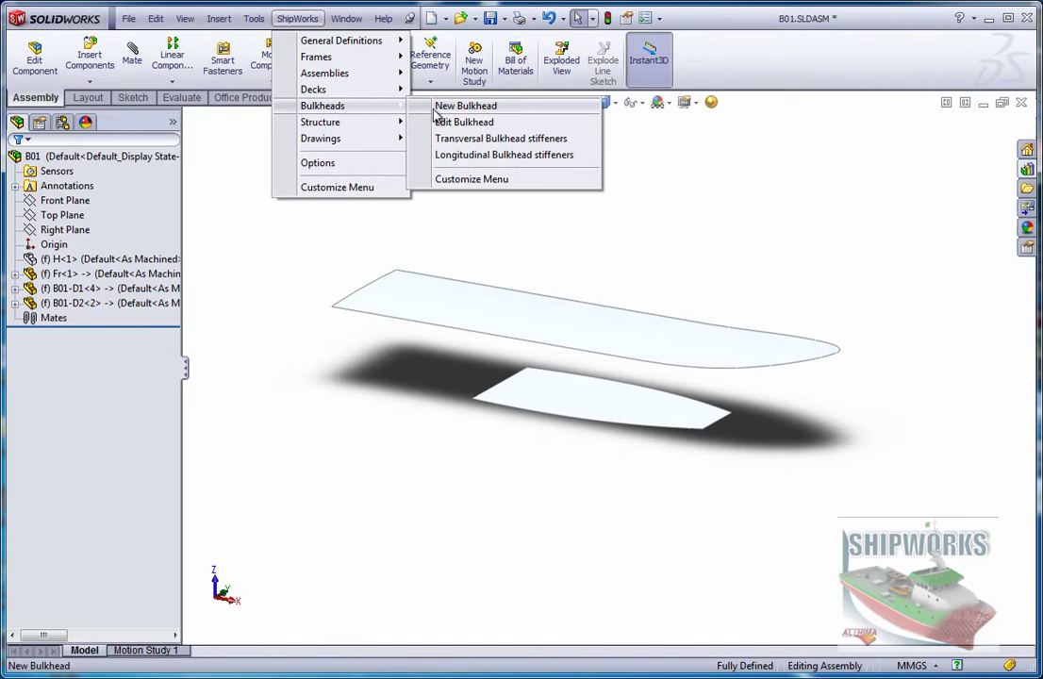
pyautogui.click(452, 109)
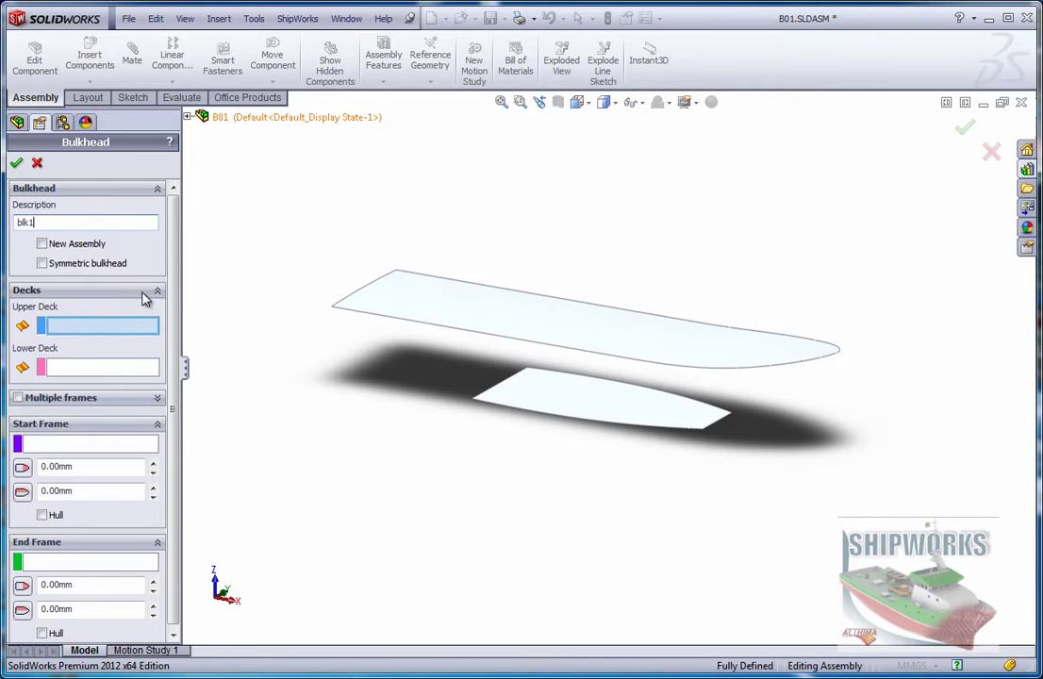
pyautogui.click(454, 323)
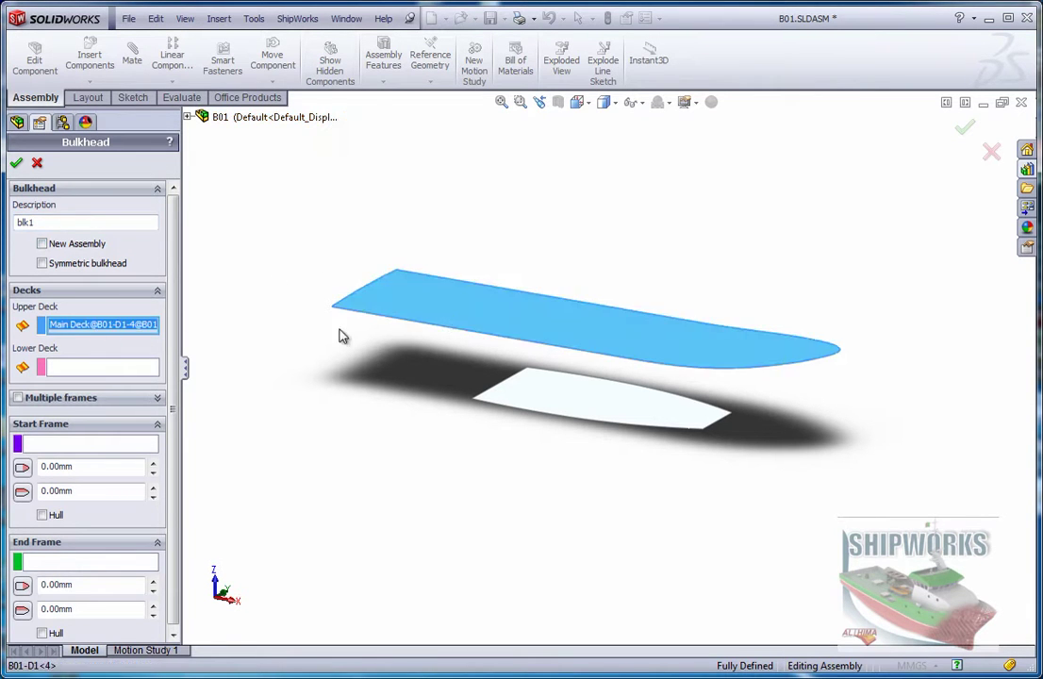
pyautogui.click(86, 369)
pyautogui.click(563, 411)
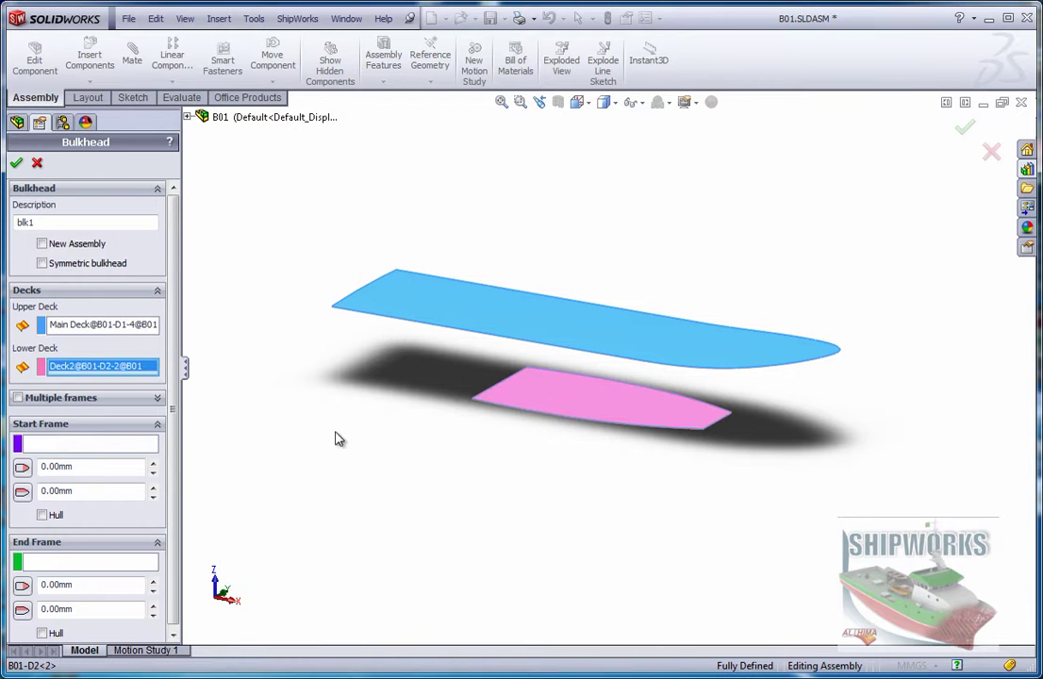
pyautogui.scroll(-1, 179, 479)
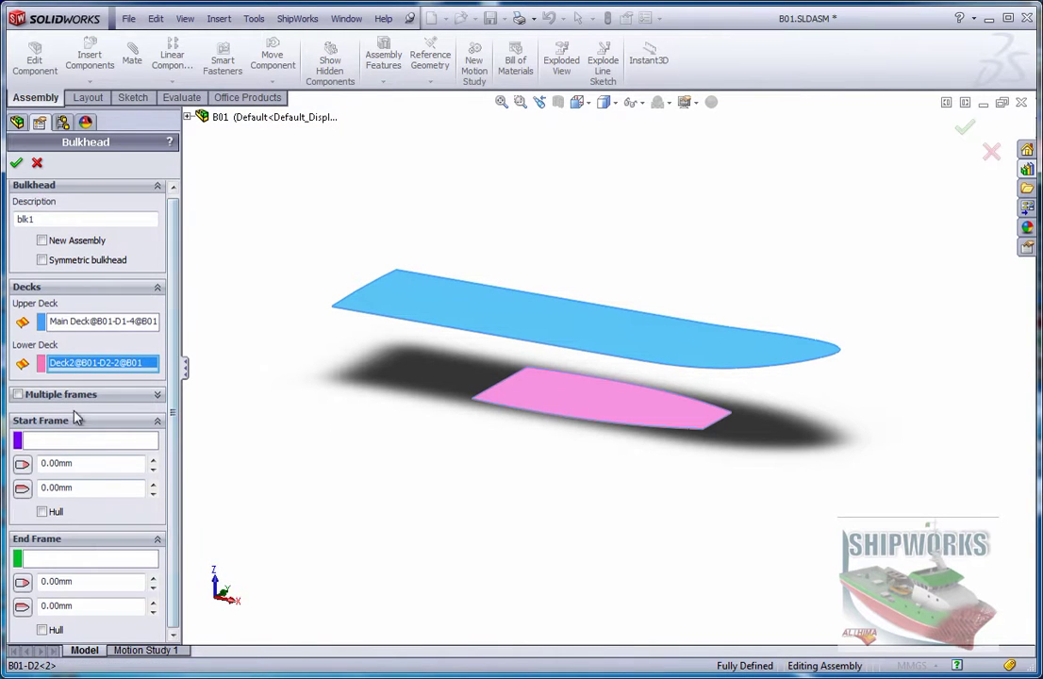
pyautogui.click(18, 395)
pyautogui.click(18, 396)
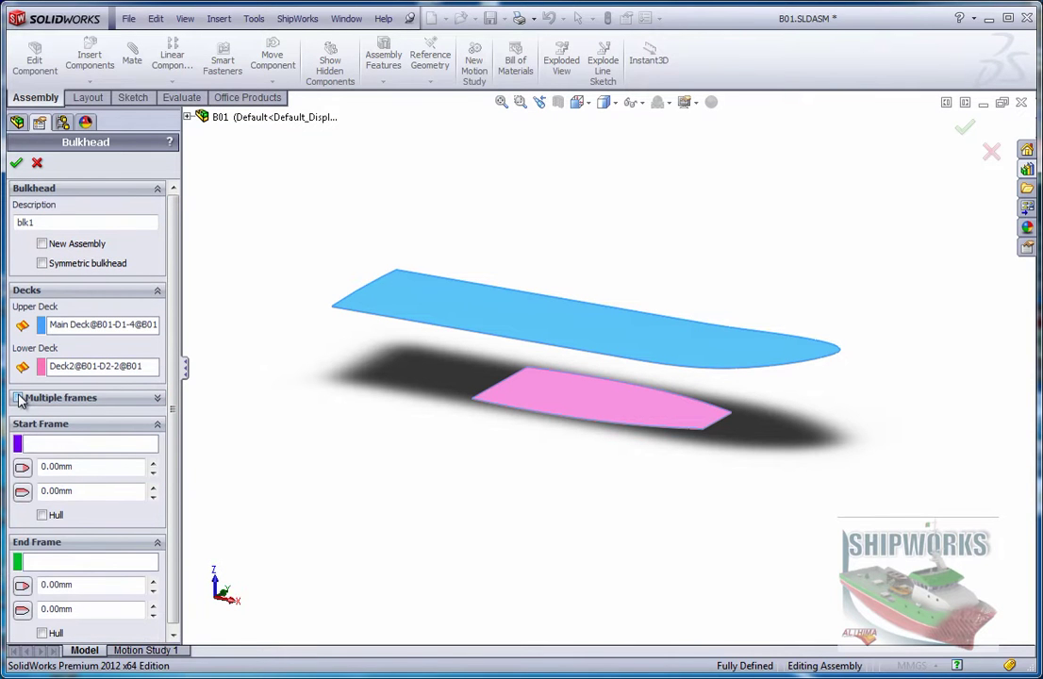
# - Set frame Fr8 as the bulkhead's start frame and enable the Hull option for that end
pyautogui.click(76, 446)
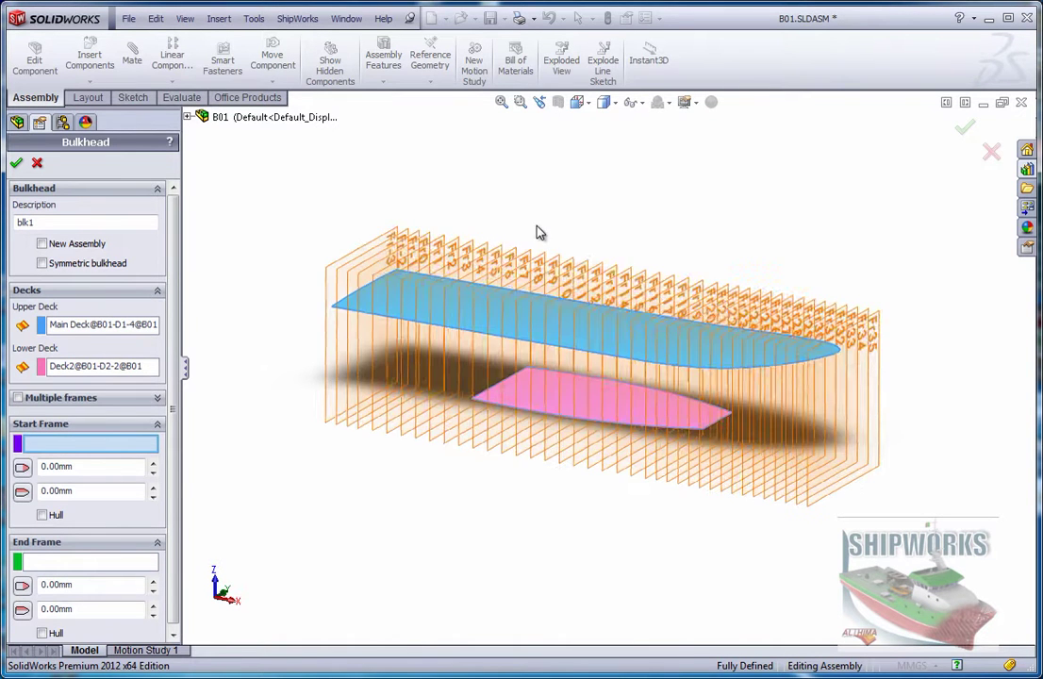
pyautogui.moveTo(542, 230); pyautogui.dragTo(592, 238, button='middle')
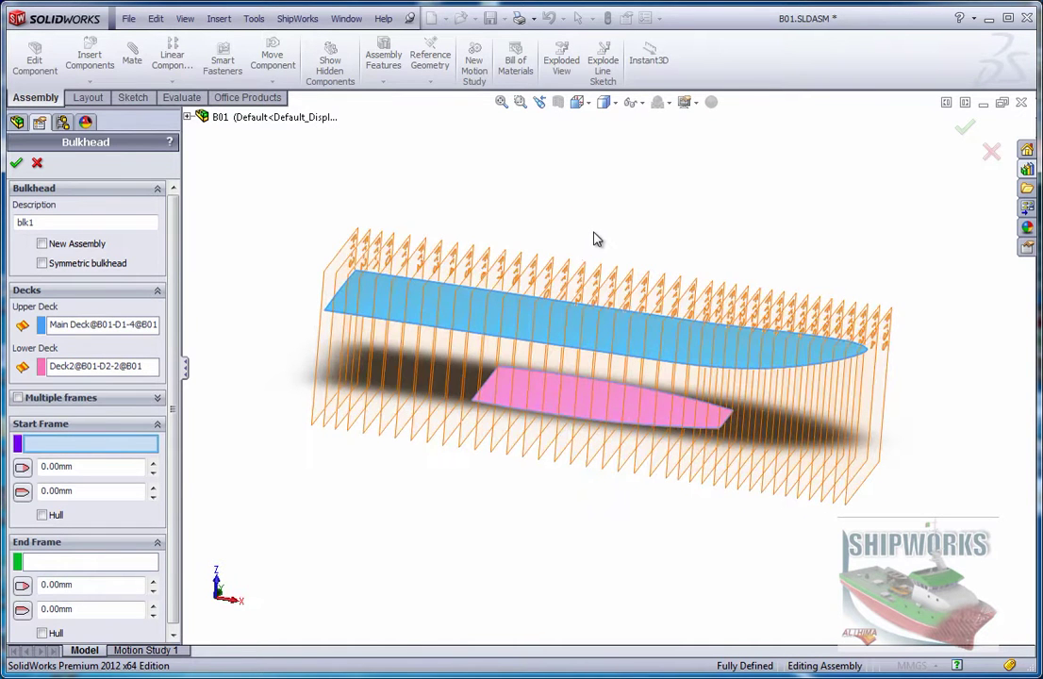
pyautogui.scroll(-5, 577, 253)
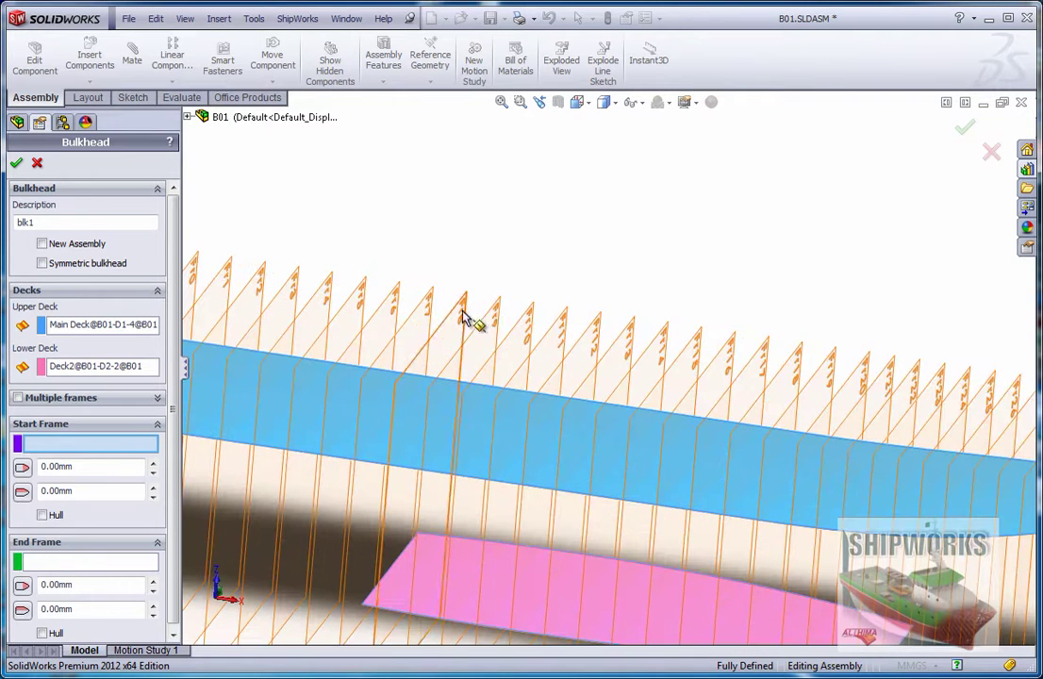
pyautogui.moveTo(463, 309); pyautogui.dragTo(566, 342, button='middle')
pyautogui.click(472, 305)
pyautogui.scroll(5, 566, 341)
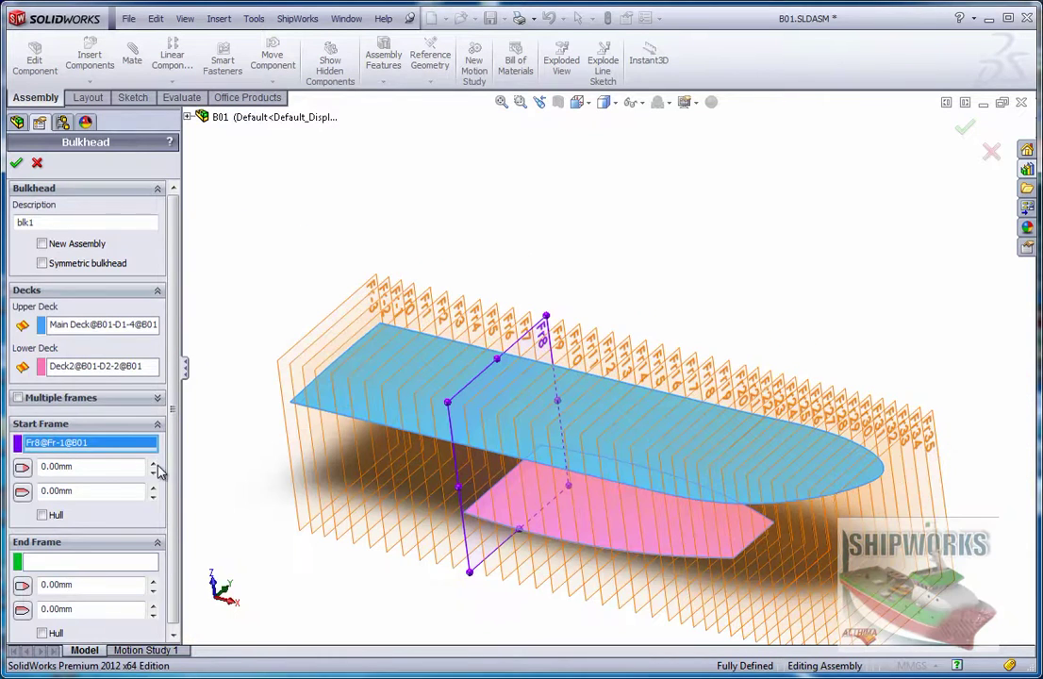
pyautogui.click(60, 466)
pyautogui.scroll(-1, 174, 509)
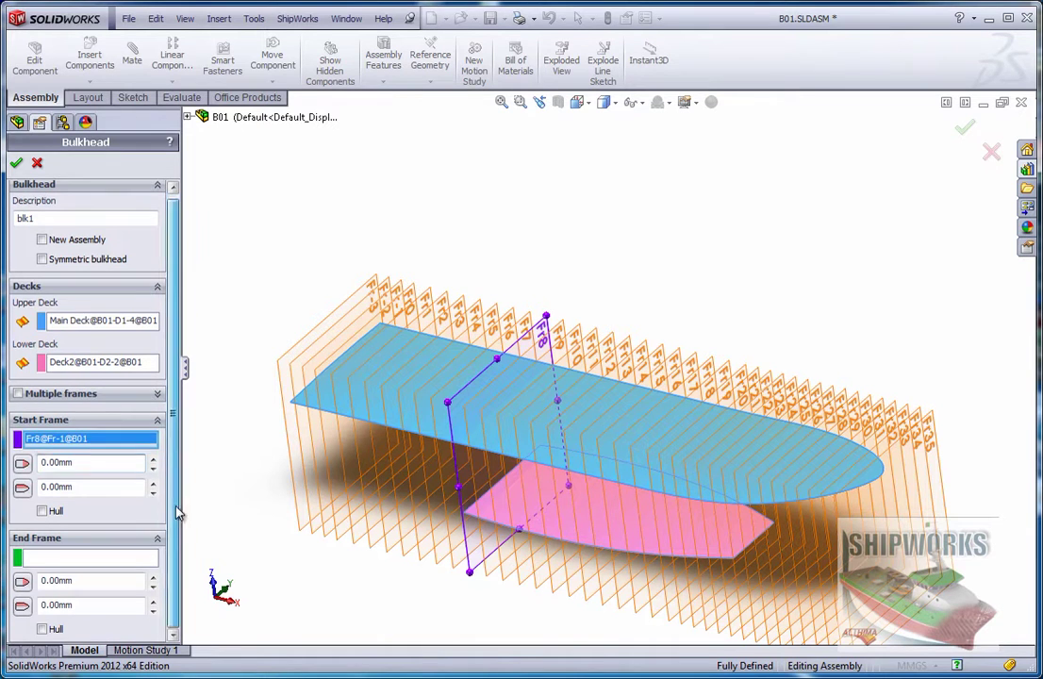
pyautogui.click(42, 510)
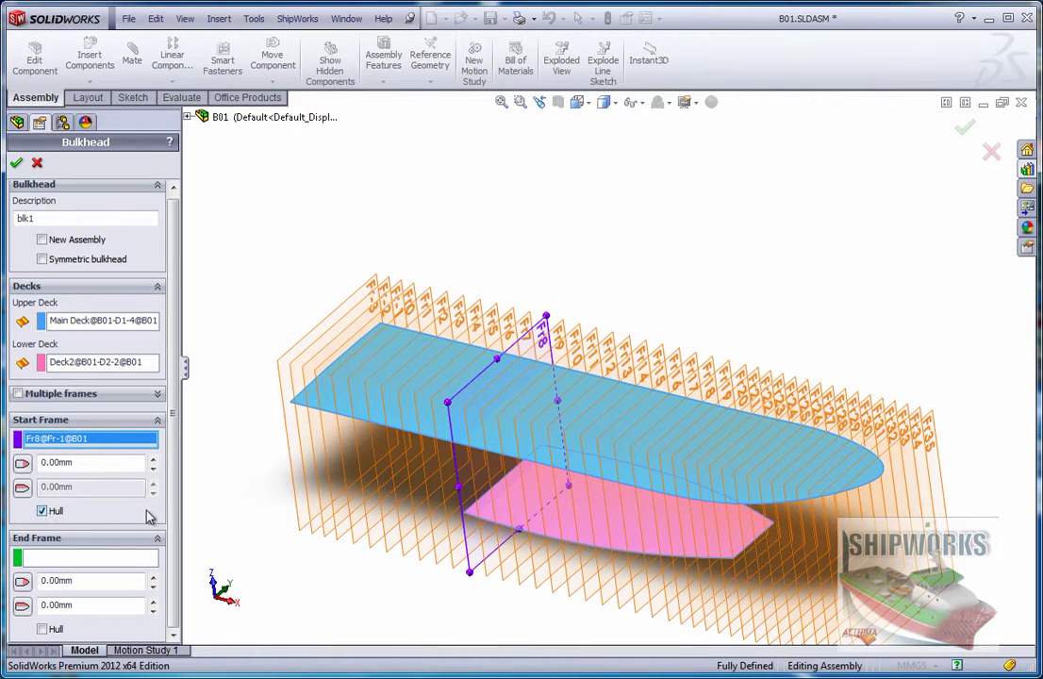
# - Set frame Fr8 as the end frame as well, enable its Hull option, and generate the transverse bulkhead
pyautogui.click(93, 557)
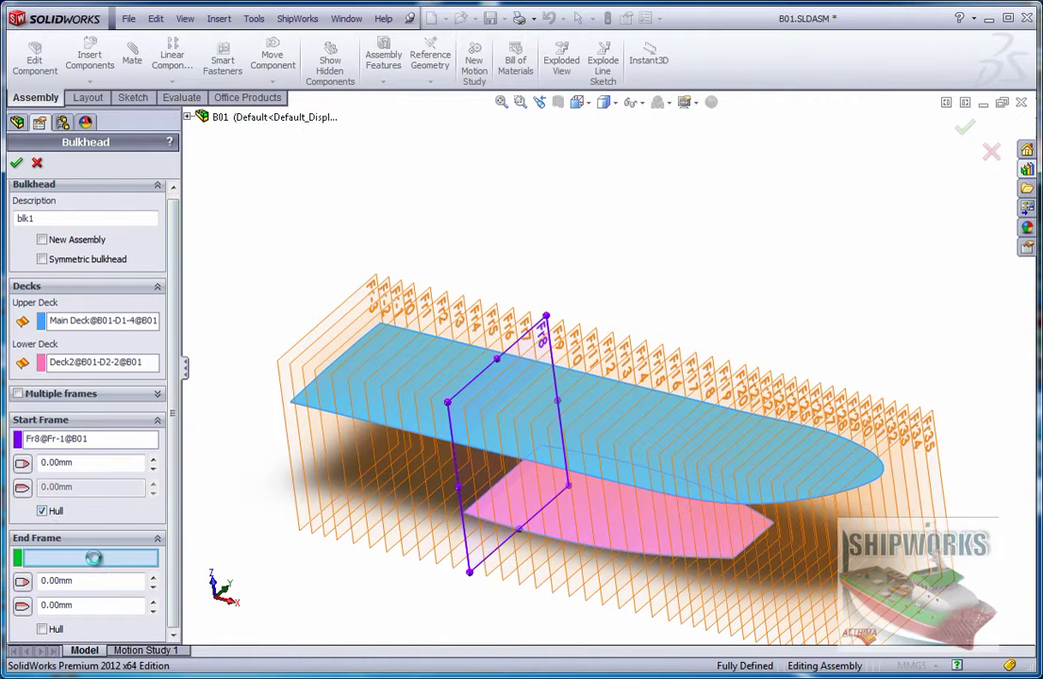
pyautogui.click(545, 336)
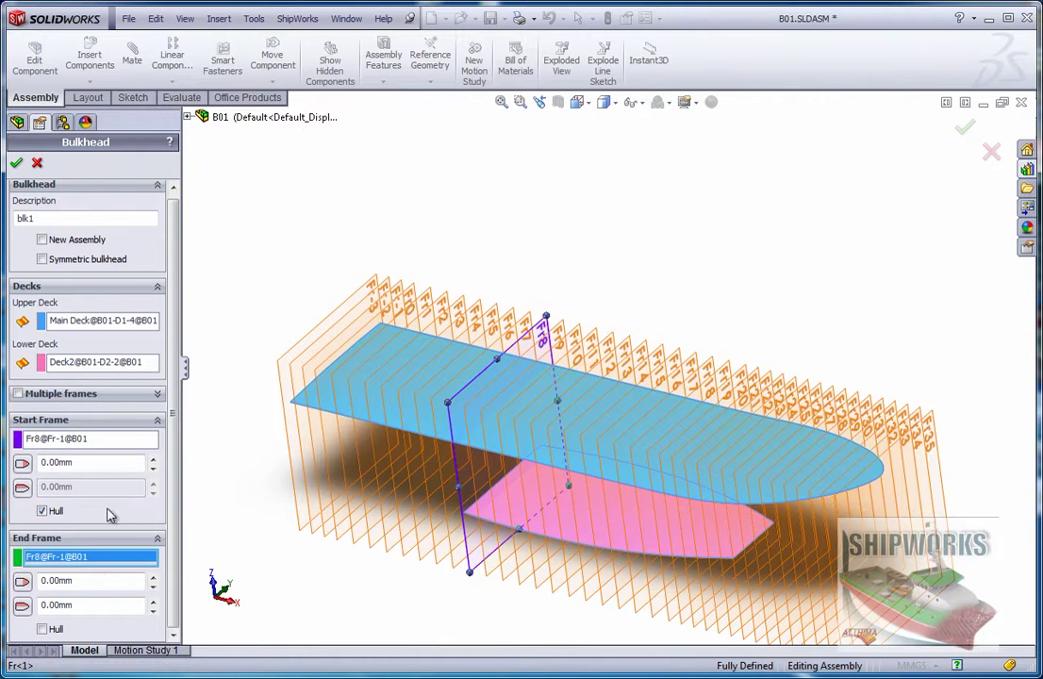
pyautogui.click(23, 607)
pyautogui.click(42, 630)
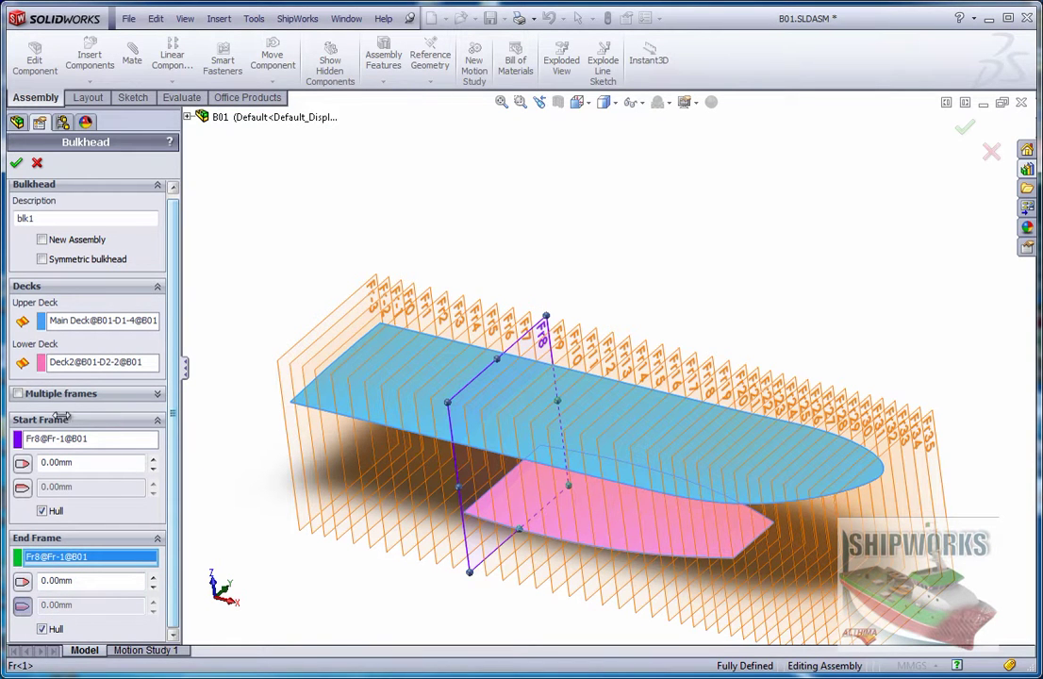
pyautogui.click(18, 165)
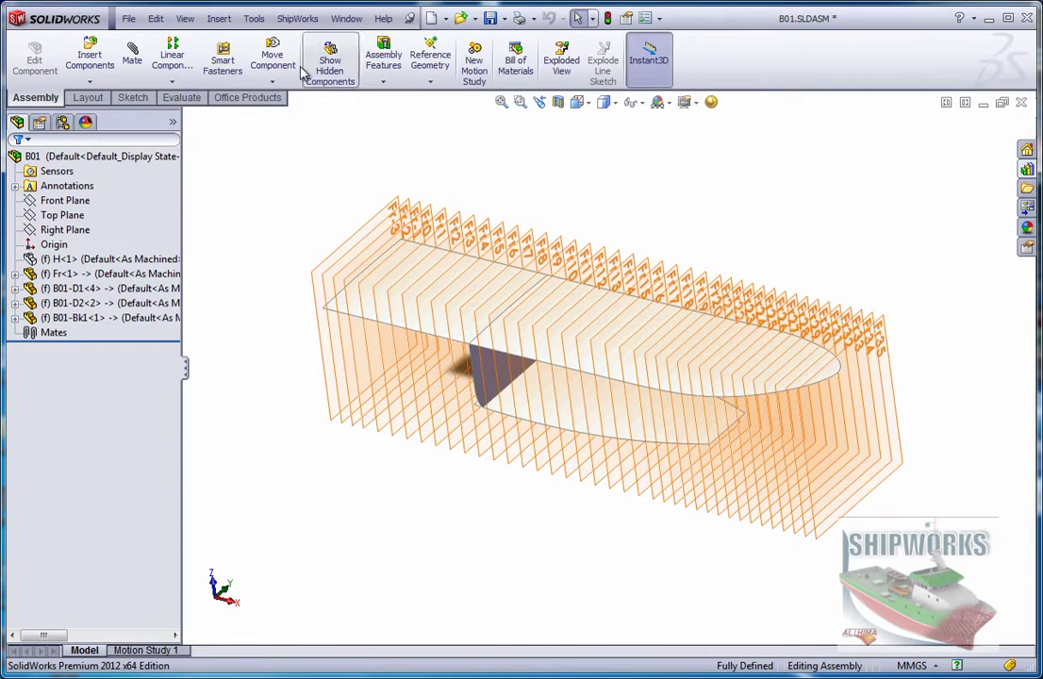
# - Start a second bulkhead described as blk2, with the main deck as upper deck and Deck2 as lower deck
pyautogui.click(297, 19)
pyautogui.moveTo(325, 108)
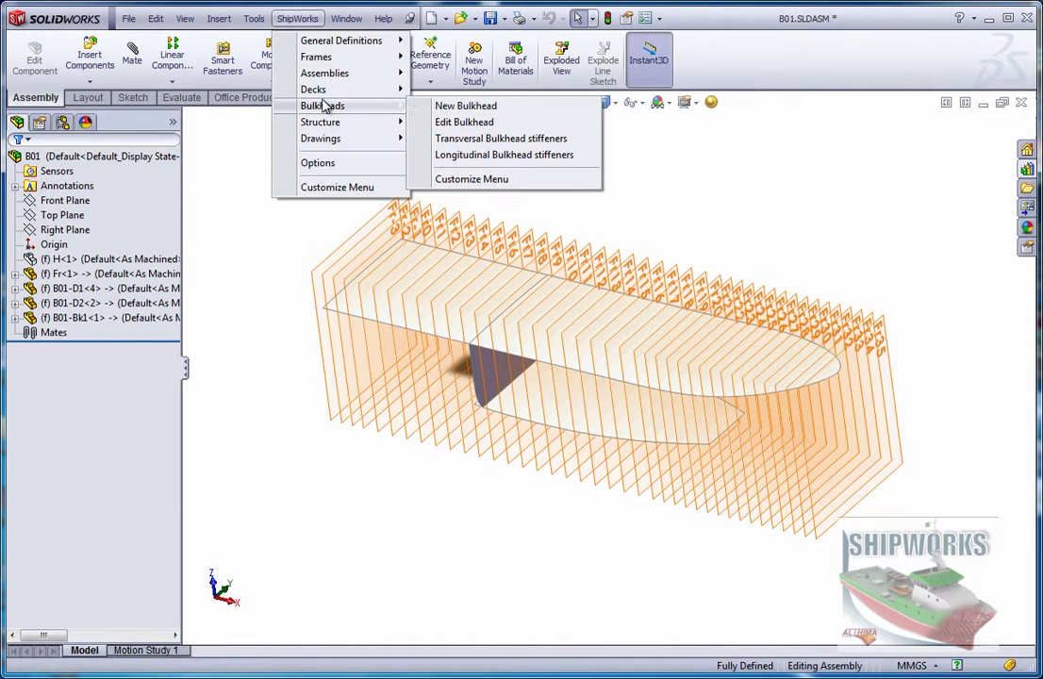
pyautogui.click(466, 106)
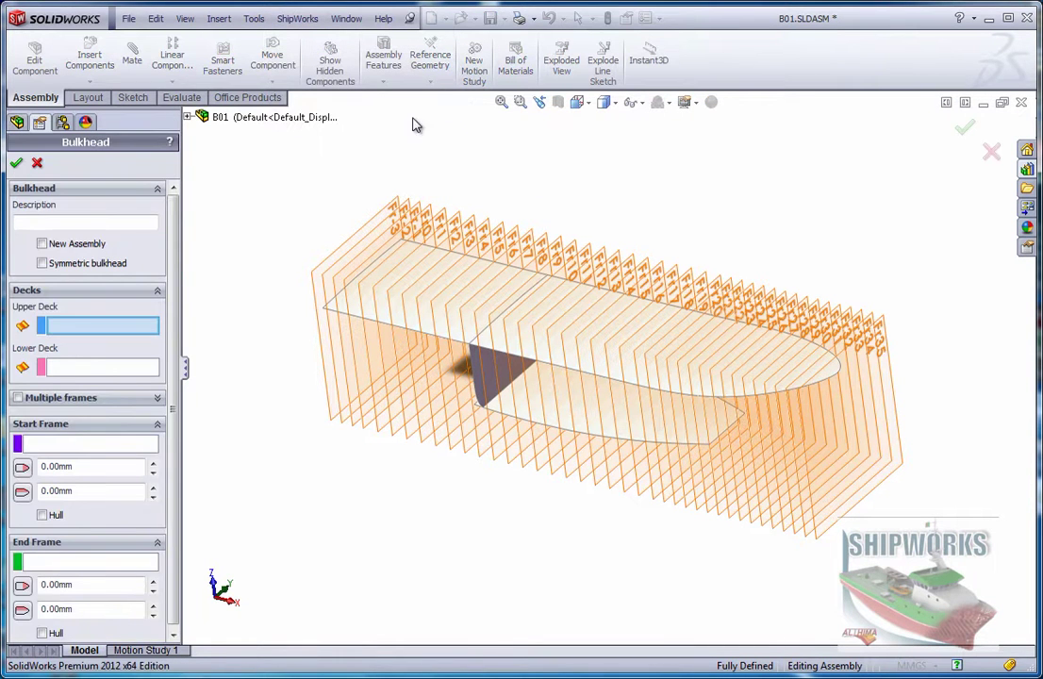
pyautogui.click(110, 226)
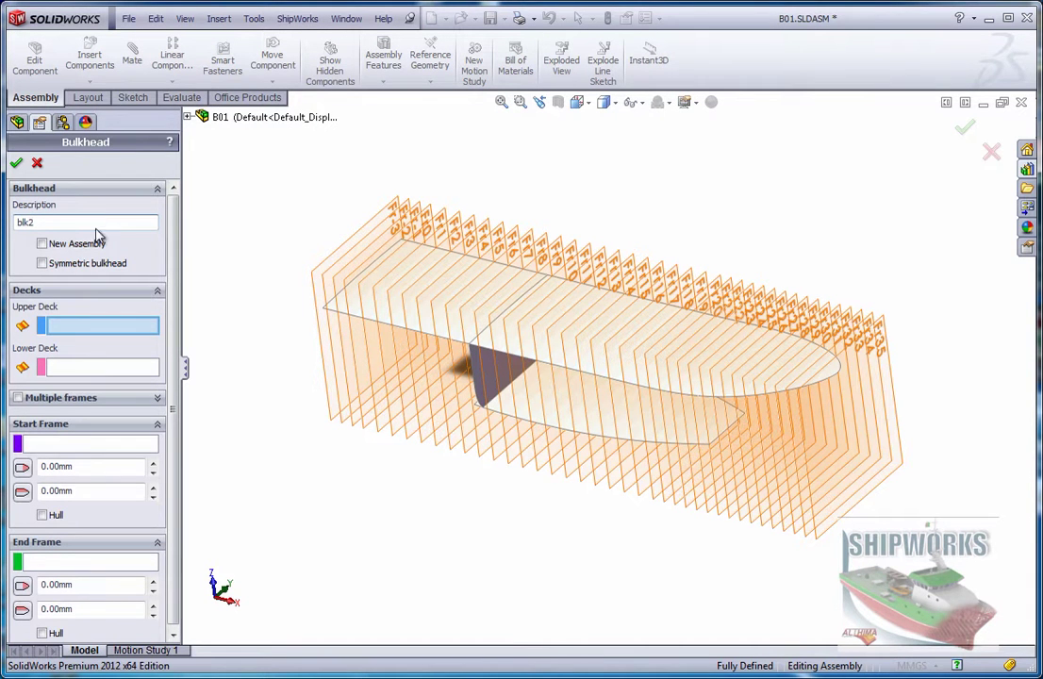
pyautogui.click(533, 340)
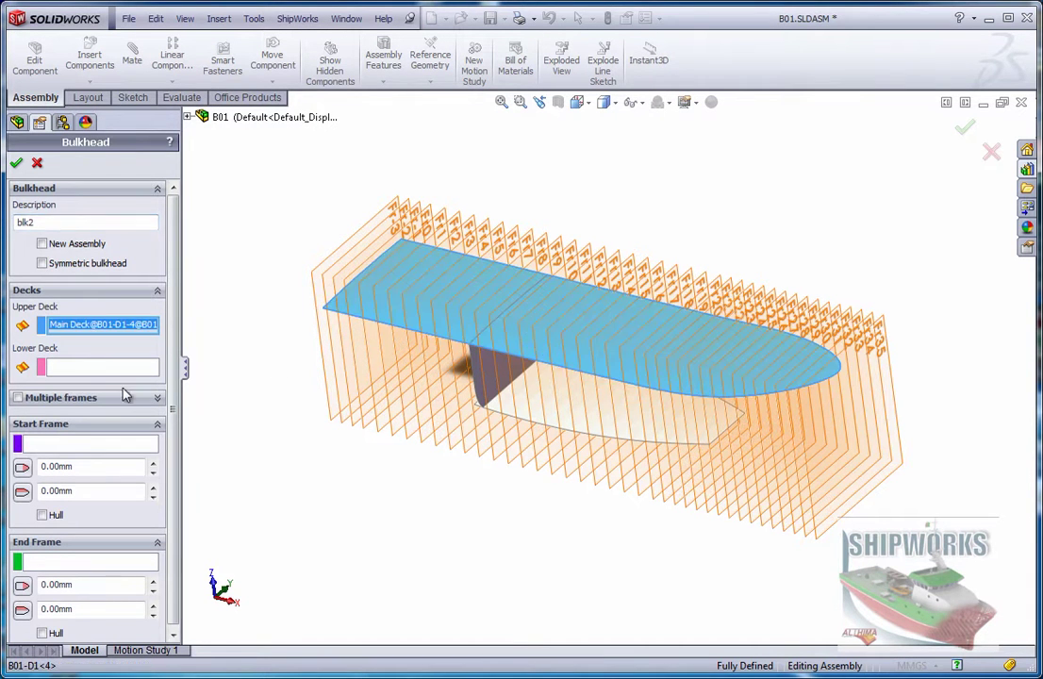
pyautogui.click(564, 420)
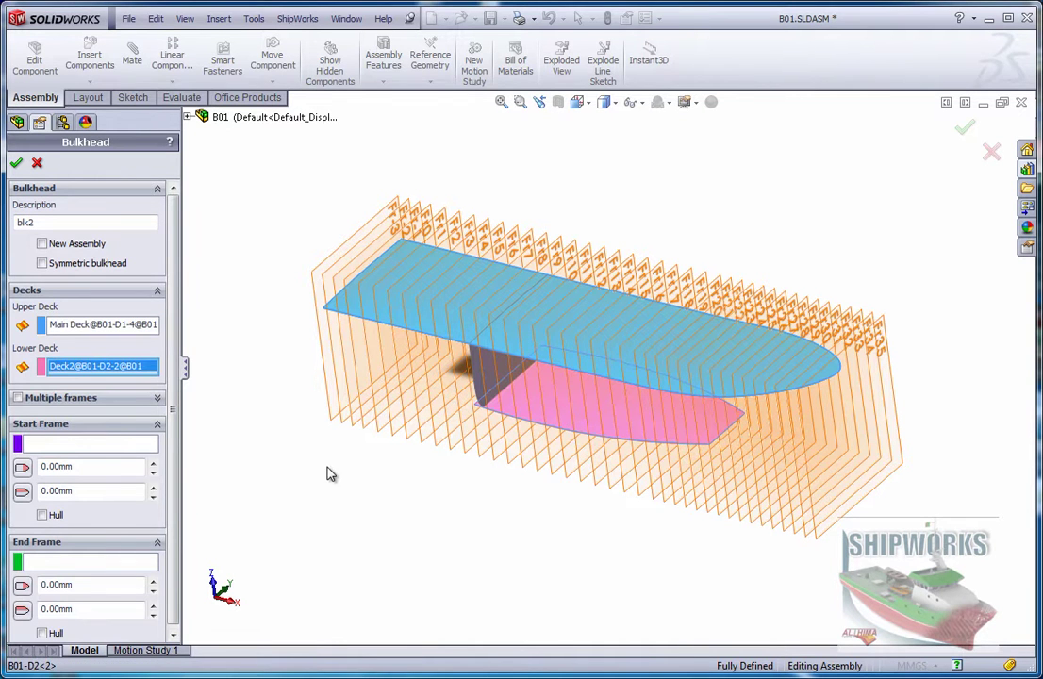
# - Set Fr16 as both start and end frame of blk2, enable Hull for both, and generate the bulkhead
pyautogui.click(109, 445)
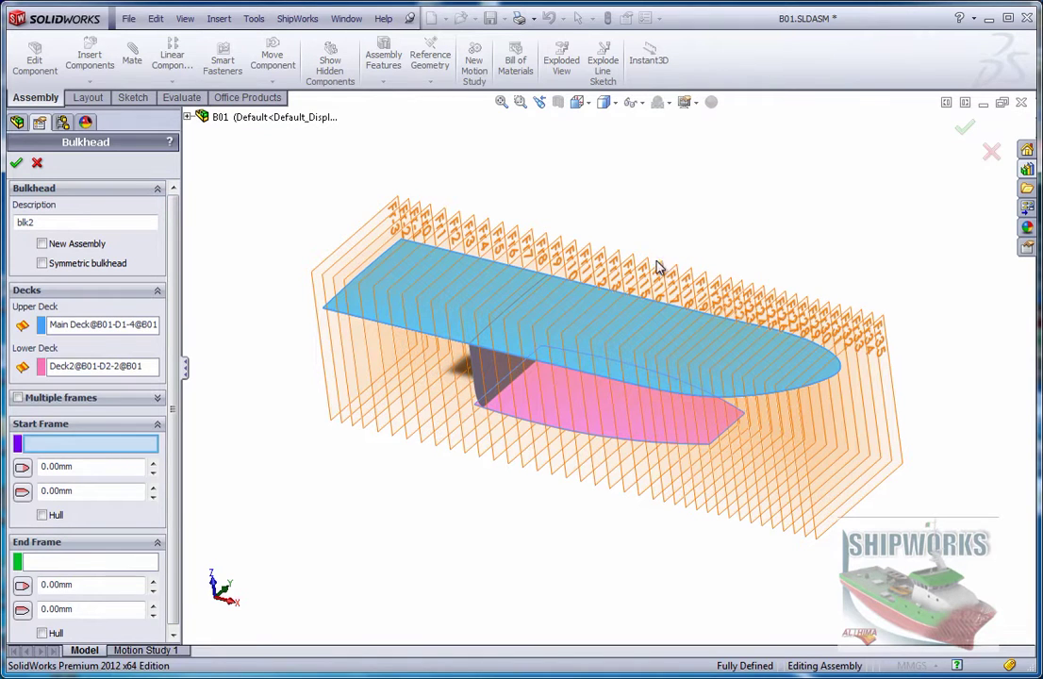
pyautogui.click(651, 290)
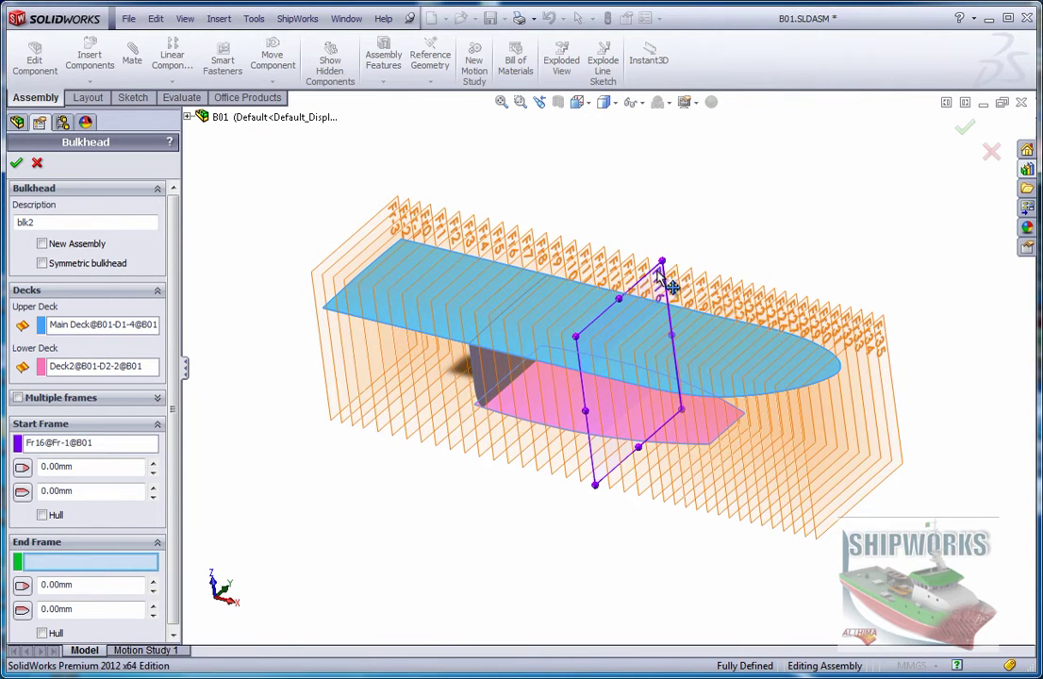
pyautogui.click(664, 275)
pyautogui.click(42, 516)
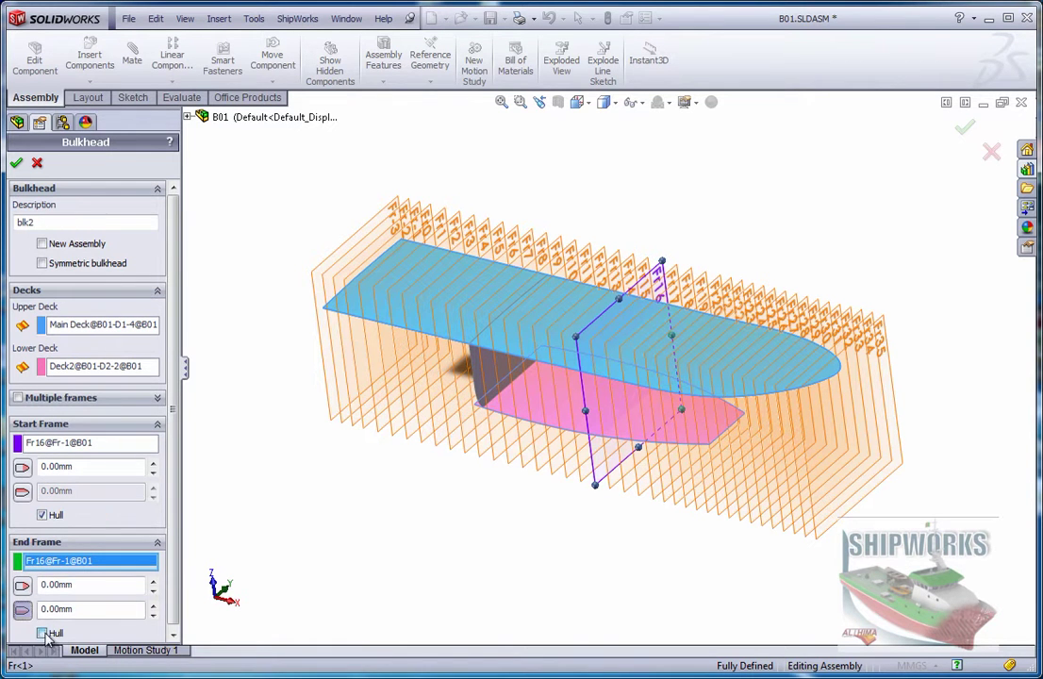
pyautogui.click(52, 636)
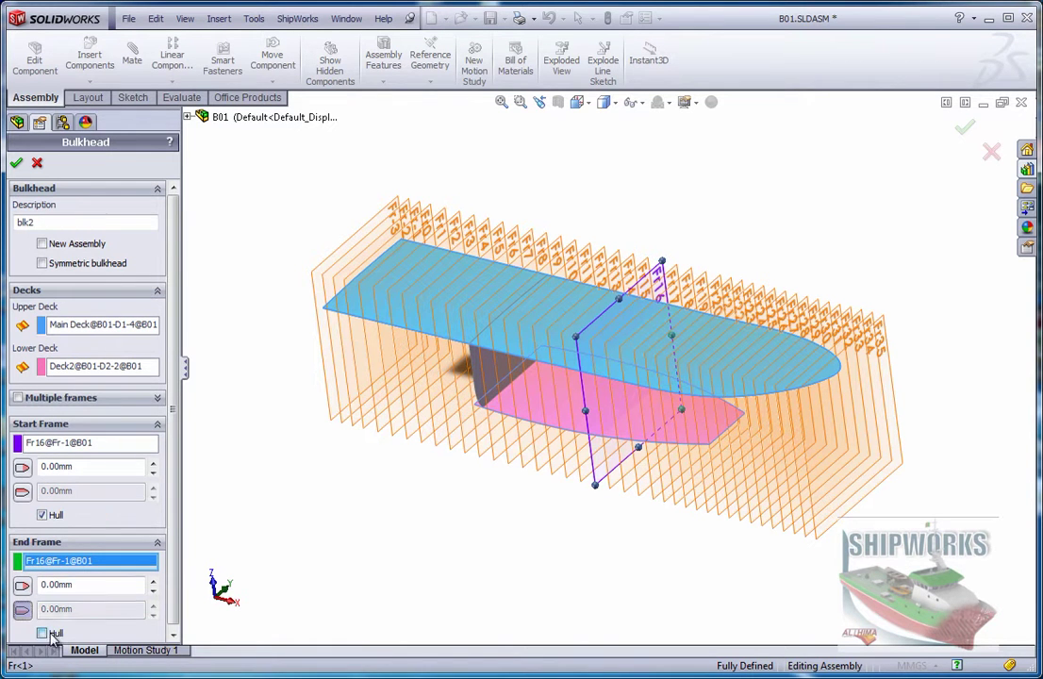
pyautogui.click(17, 164)
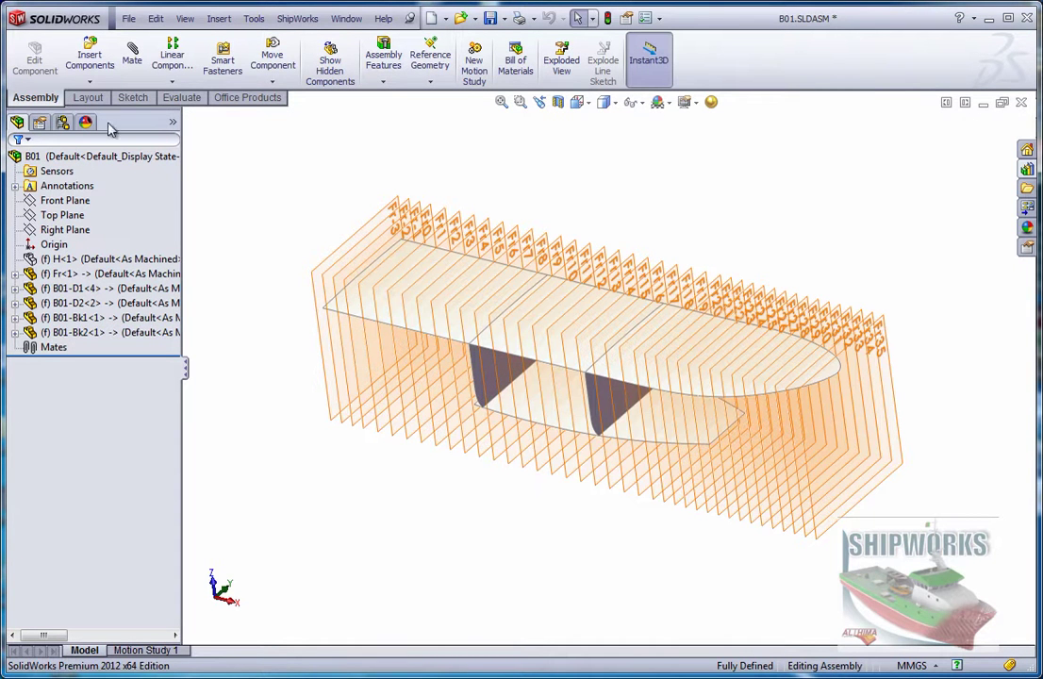
# - Start a symmetric bulkhead described as blk3, between the main deck as upper deck and Deck2 as lower deck
pyautogui.click(319, 20)
pyautogui.moveTo(332, 109)
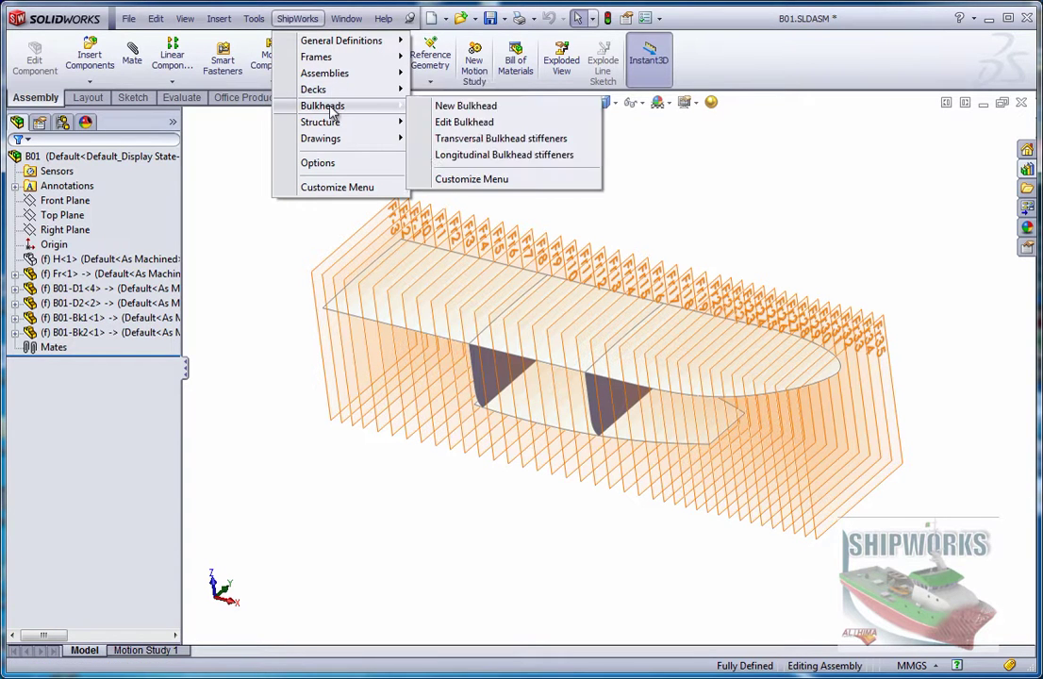
pyautogui.click(464, 107)
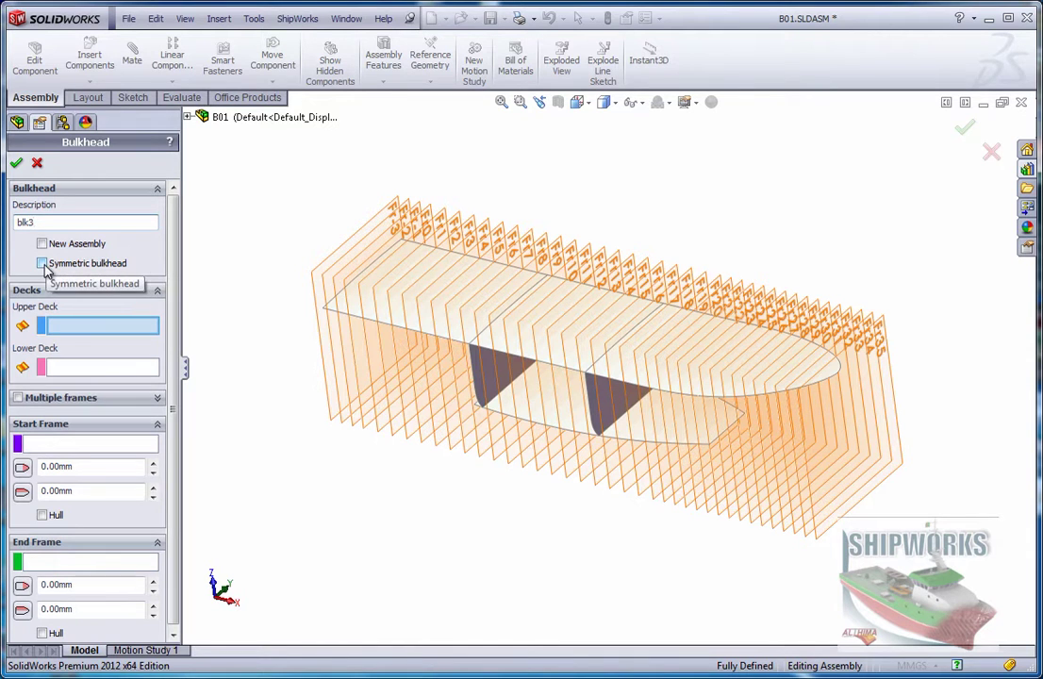
pyautogui.click(507, 333)
pyautogui.click(83, 369)
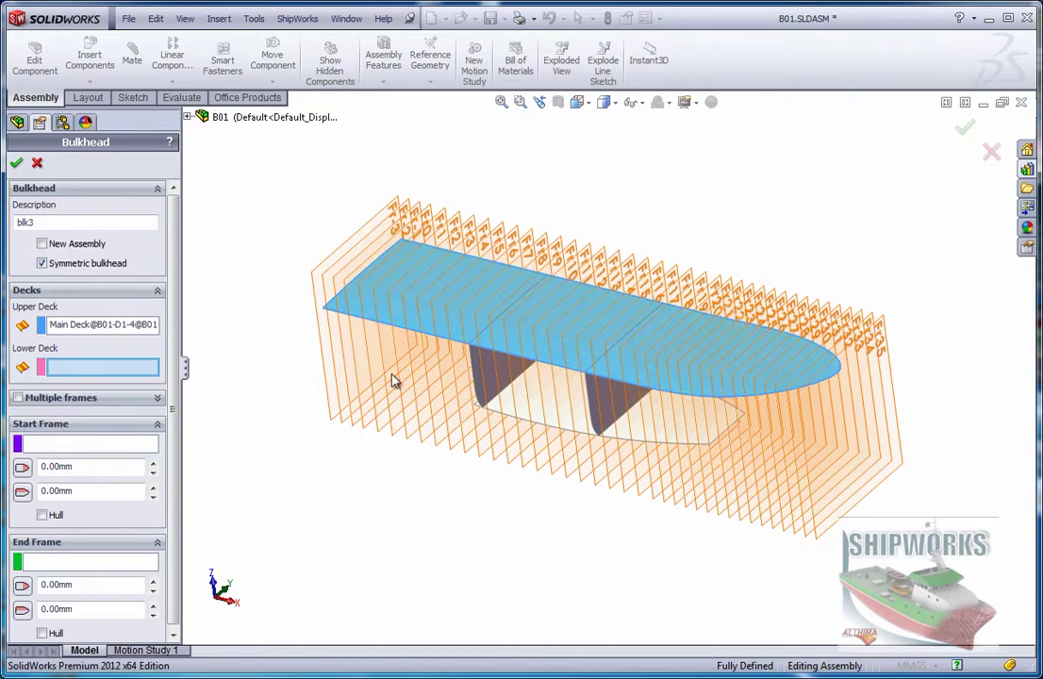
pyautogui.click(622, 396)
# - Complete the deck pair of blk3 with Deck2 as lower deck, with Fr16 as its start frame and Fr23 as its end frame
pyautogui.moveTo(466, 440); pyautogui.dragTo(396, 454, button='middle')
pyautogui.click(90, 447)
pyautogui.moveTo(594, 356); pyautogui.dragTo(672, 265, button='middle')
pyautogui.scroll(-3, 664, 278)
pyautogui.click(656, 282)
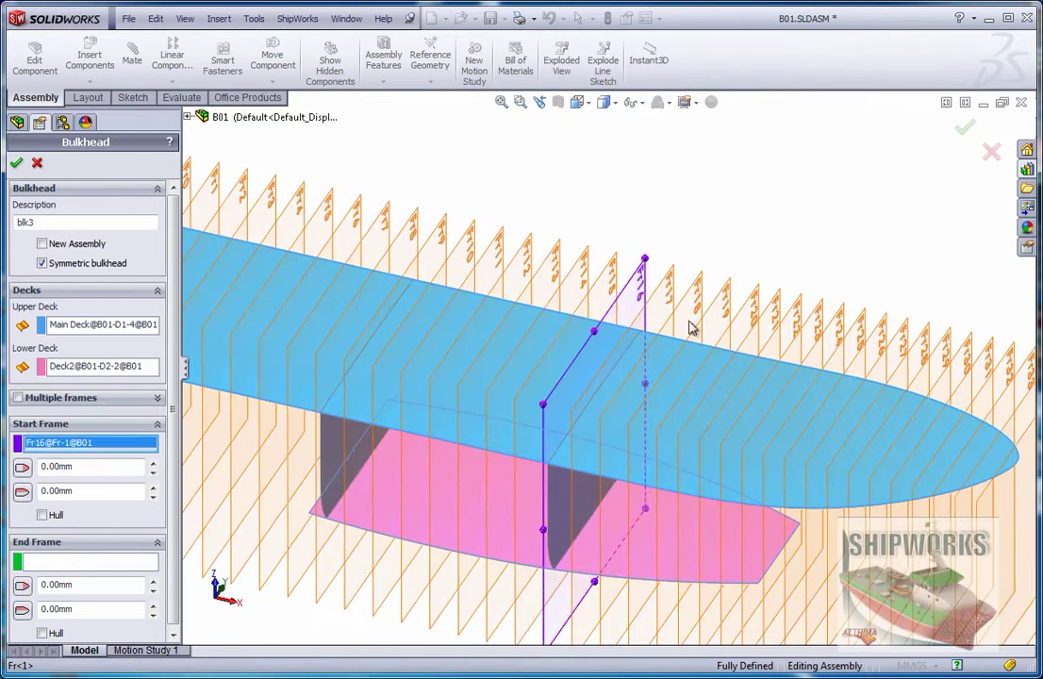
pyautogui.click(54, 563)
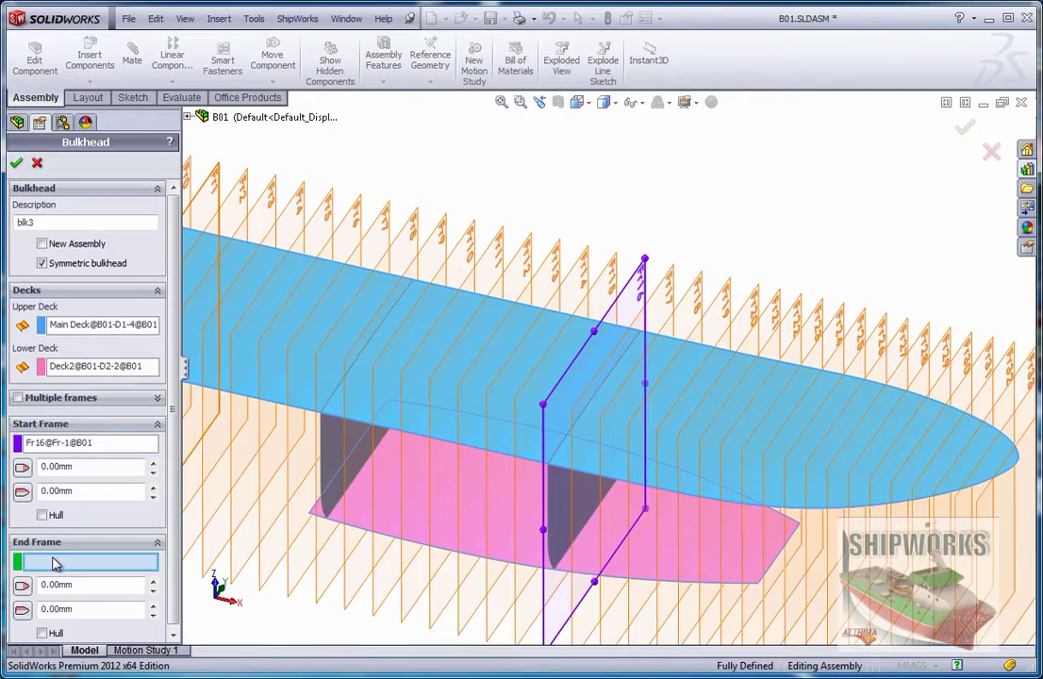
pyautogui.click(827, 305)
pyautogui.moveTo(826, 304); pyautogui.dragTo(804, 262, button='middle')
pyautogui.press('f')
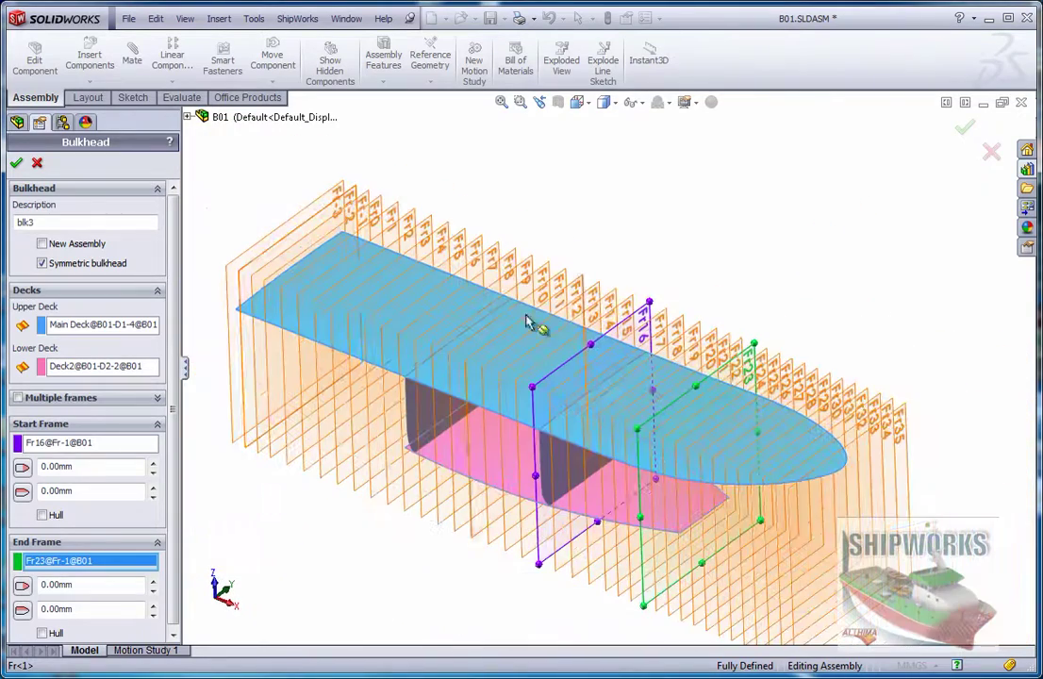
# - Set a transverse offset of 1500 mm at both the start and end frame of blk3, and generate the symmetric bulkheads
pyautogui.click(24, 495)
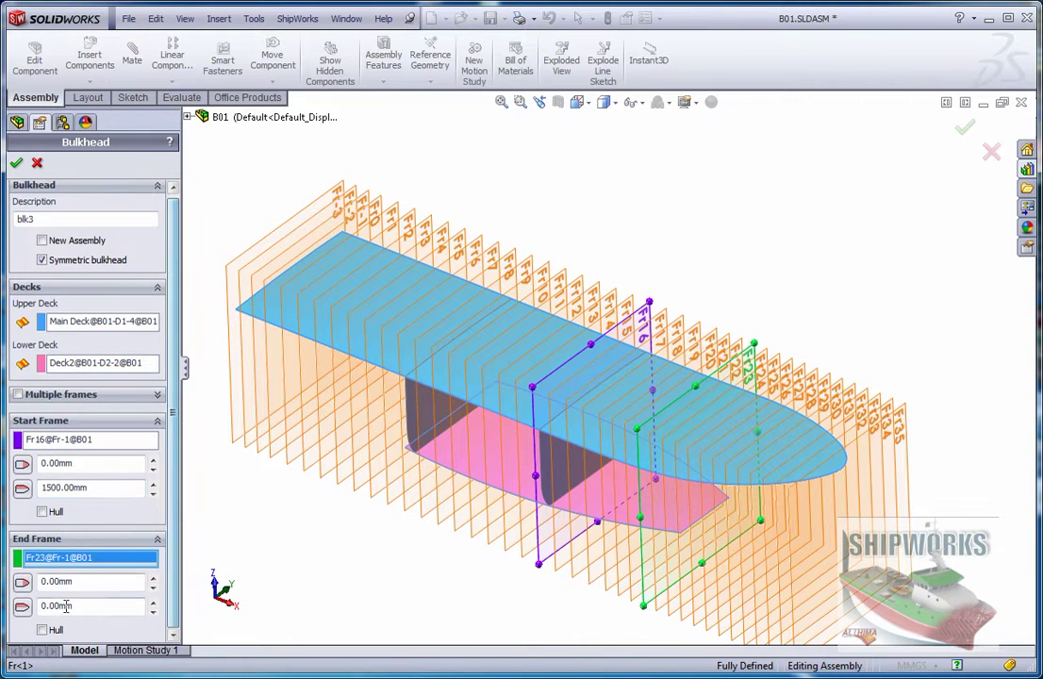
pyautogui.click(22, 607)
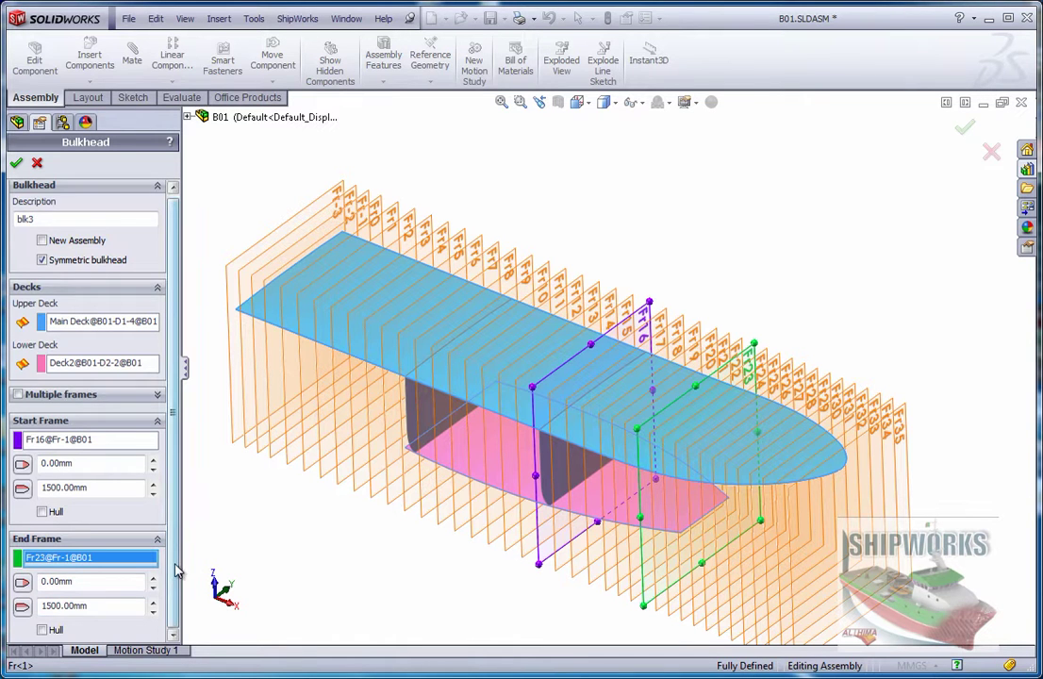
pyautogui.scroll(1, 175, 571)
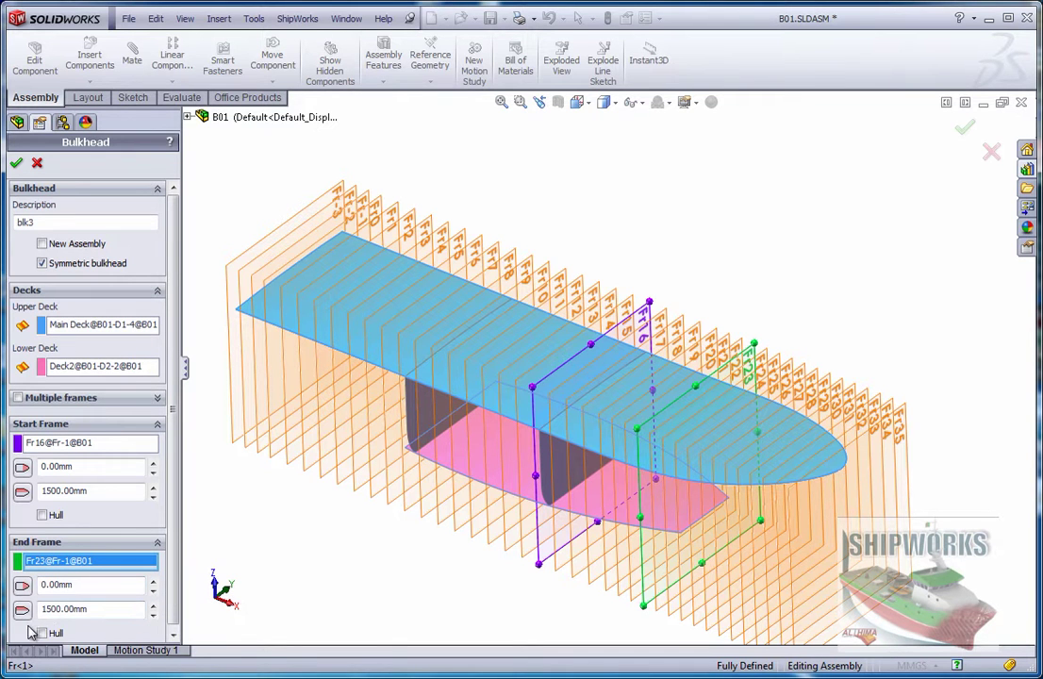
pyautogui.click(17, 164)
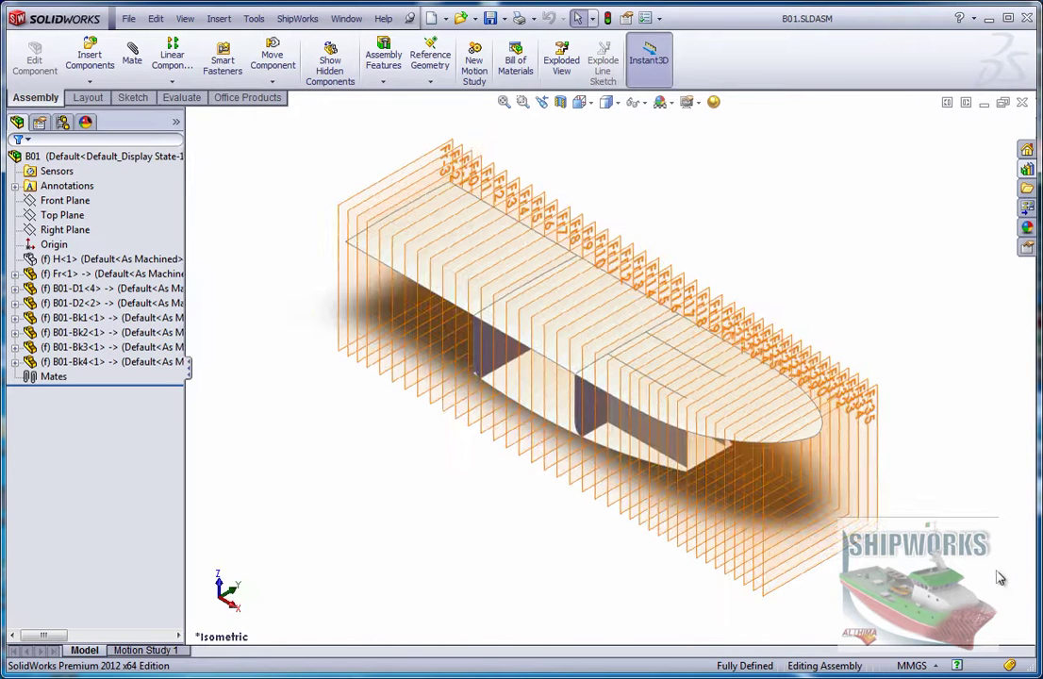
# - Start a bulkhead described as blk5 with Deck2 as upper deck and no lower deck, and enable the Multiple frames option
pyautogui.click(297, 18)
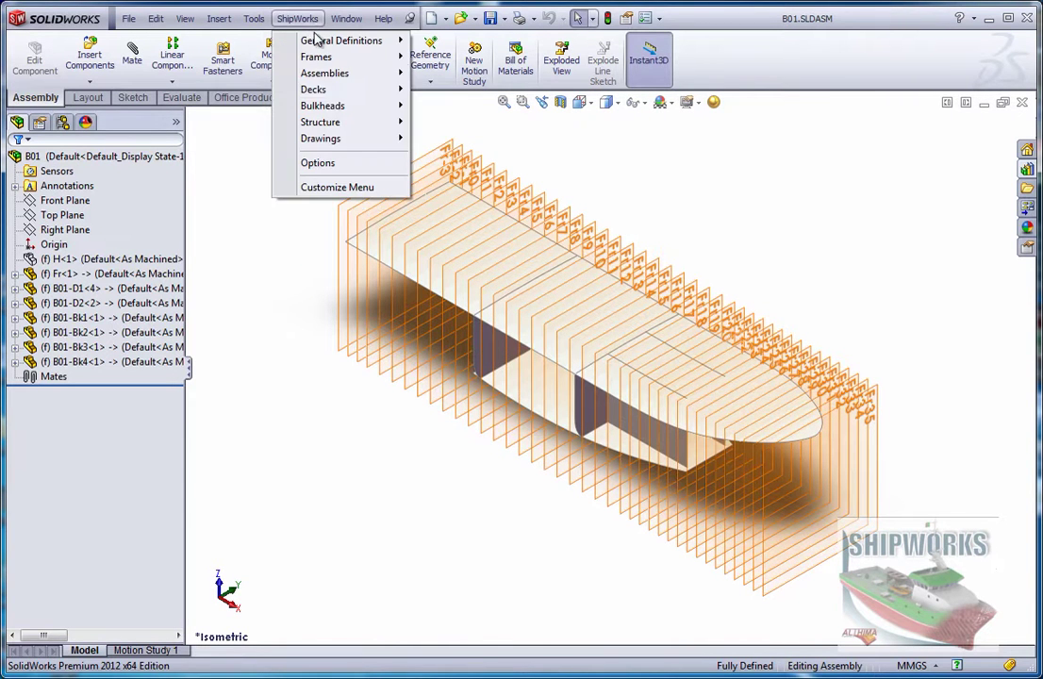
pyautogui.moveTo(330, 109)
pyautogui.click(440, 106)
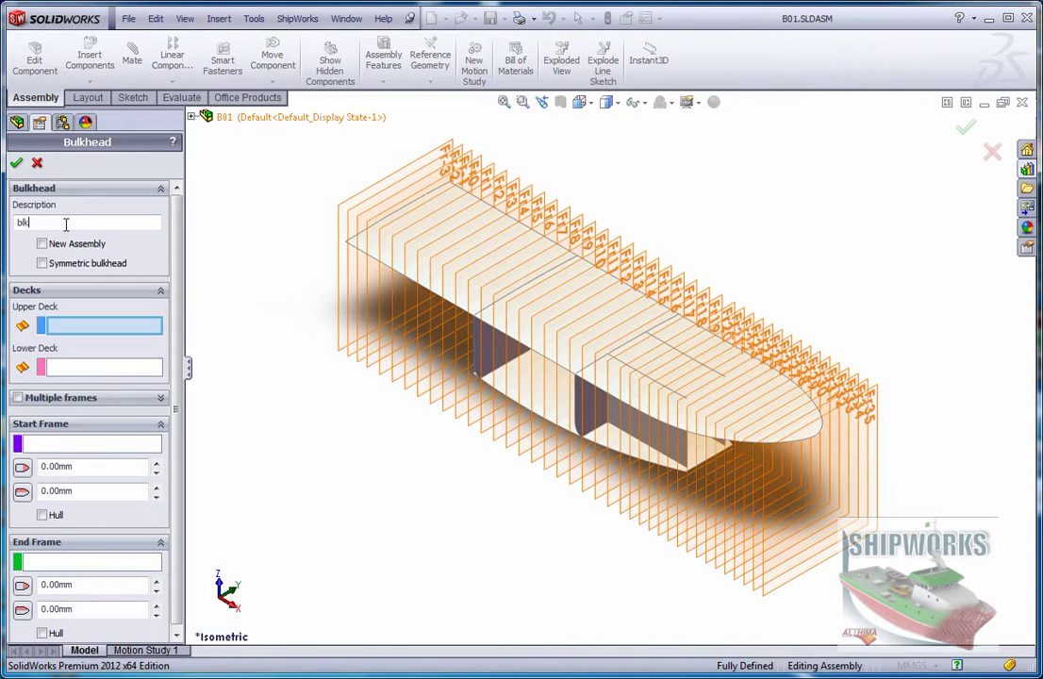
pyautogui.click(524, 404)
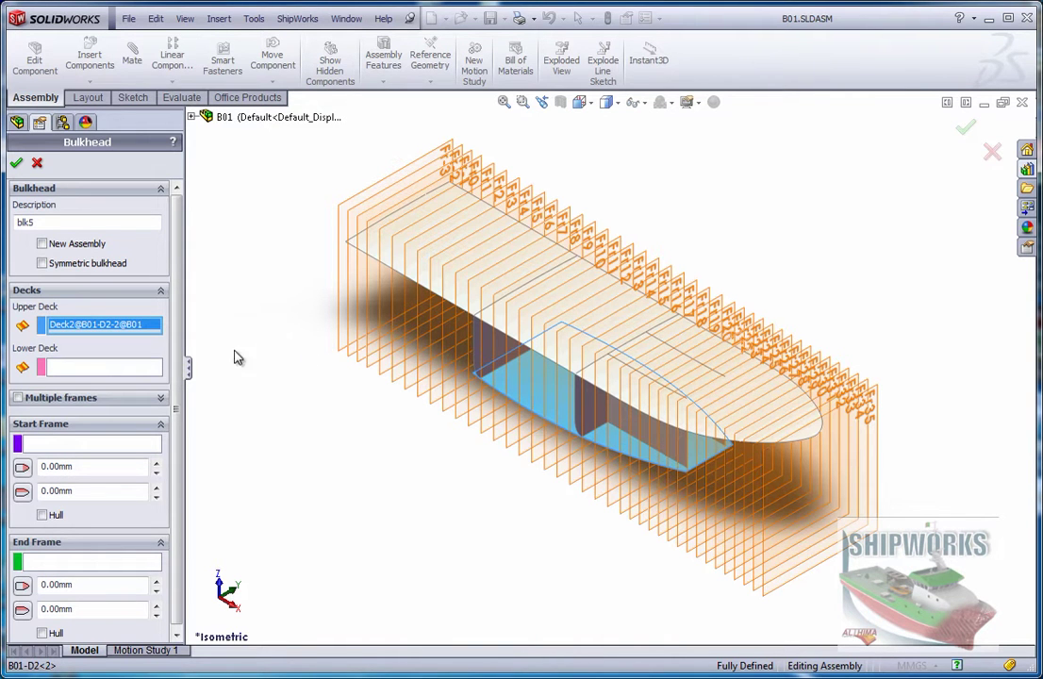
pyautogui.click(52, 400)
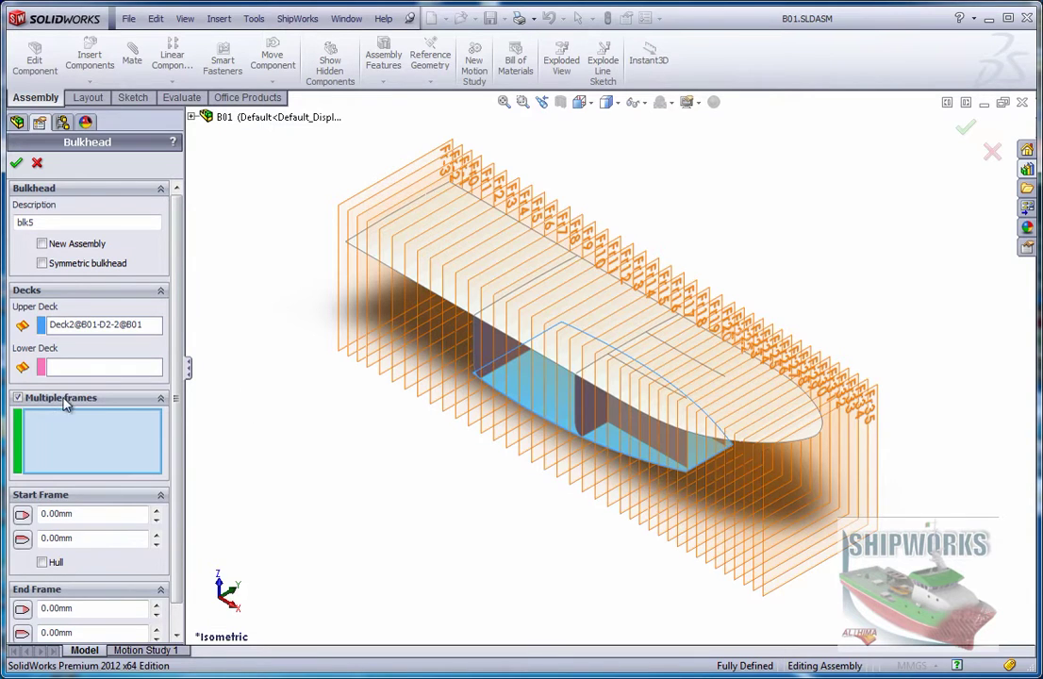
# - Select frames Fr9, Fr10, Fr11, Fr12 and Fr13 for the blk5 bulkheads
pyautogui.moveTo(280, 368); pyautogui.dragTo(372, 414, button='middle')
pyautogui.click(491, 427)
pyautogui.click(508, 431)
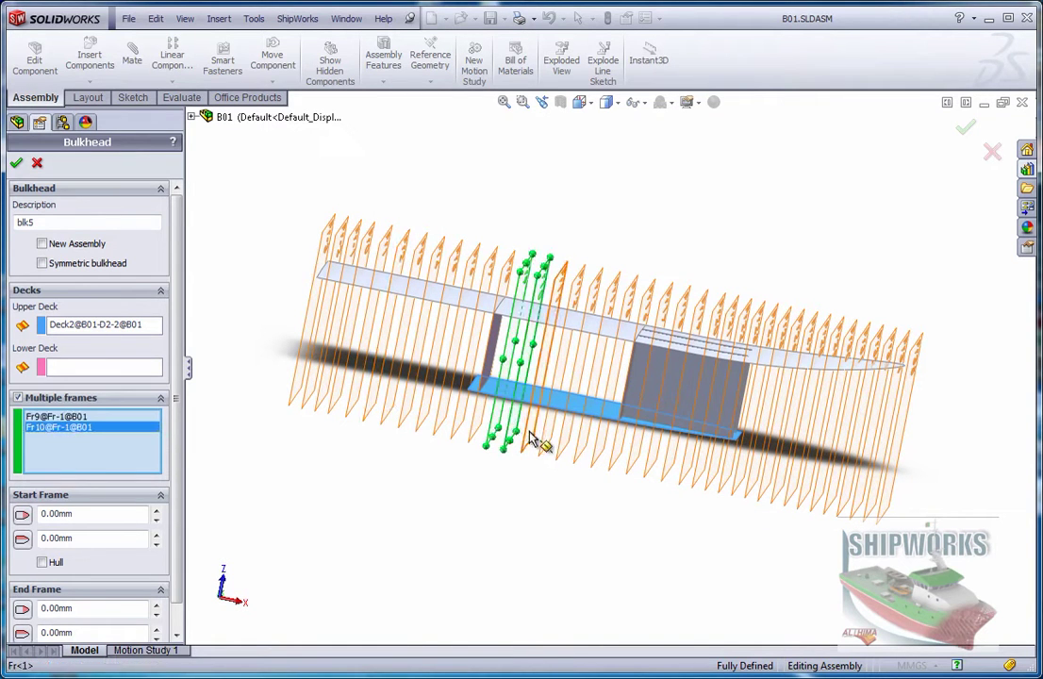
pyautogui.click(525, 437)
pyautogui.click(543, 443)
pyautogui.click(559, 449)
pyautogui.moveTo(560, 451); pyautogui.dragTo(413, 512, button='middle')
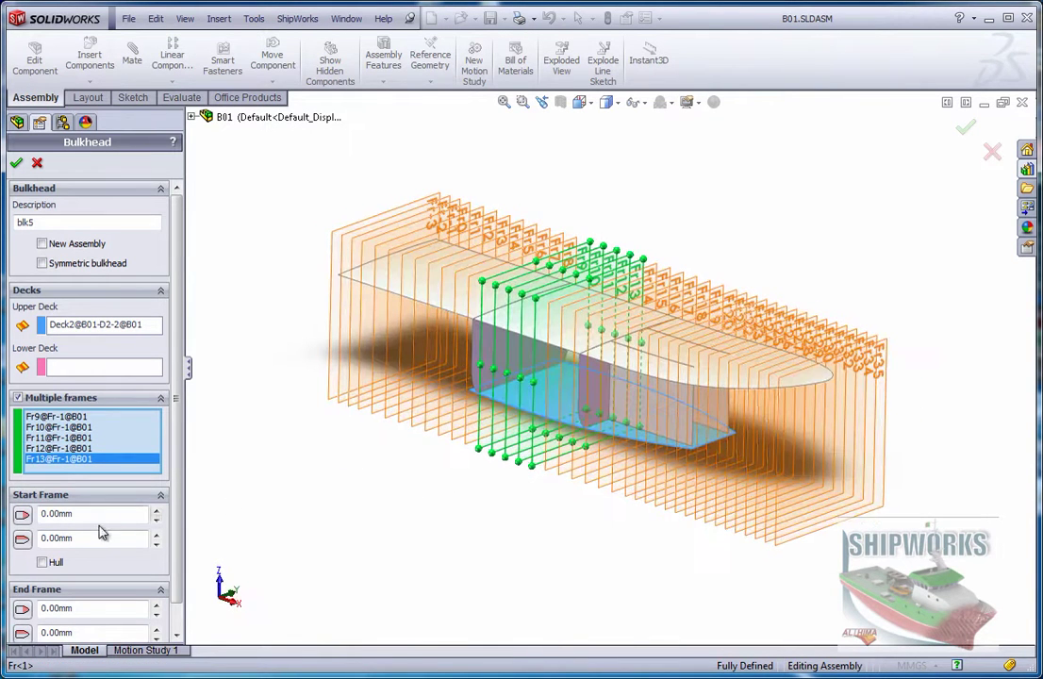
# - Enable Hull for both the start and end frame of blk5, and generate the bulkheads below the lower deck
pyautogui.click(43, 563)
pyautogui.scroll(-1, 168, 530)
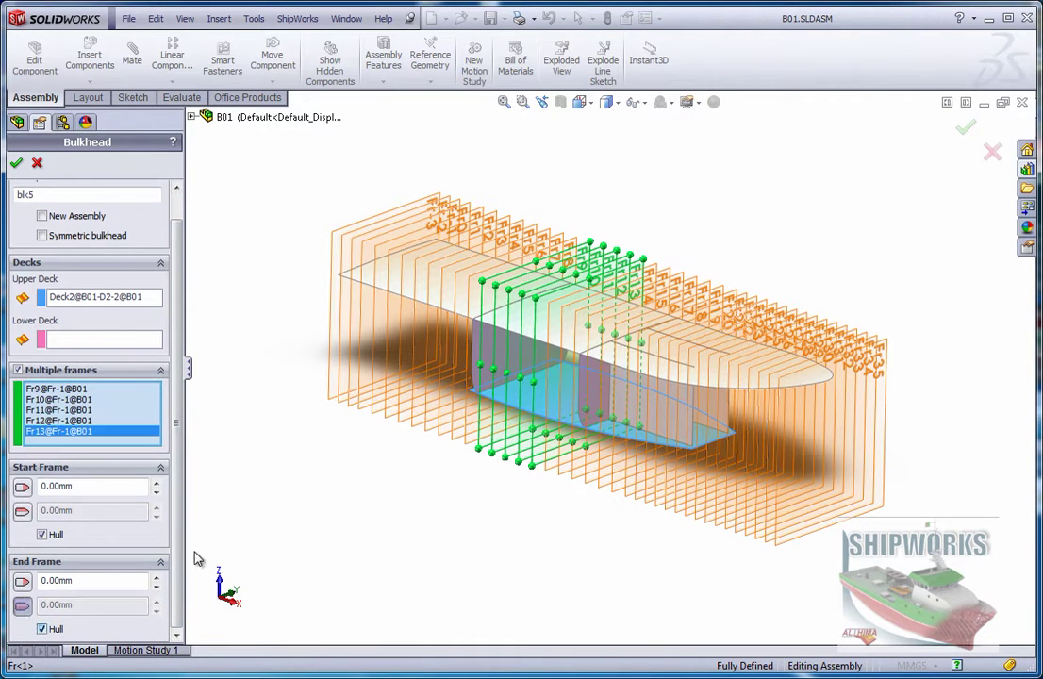
pyautogui.scroll(1, 169, 490)
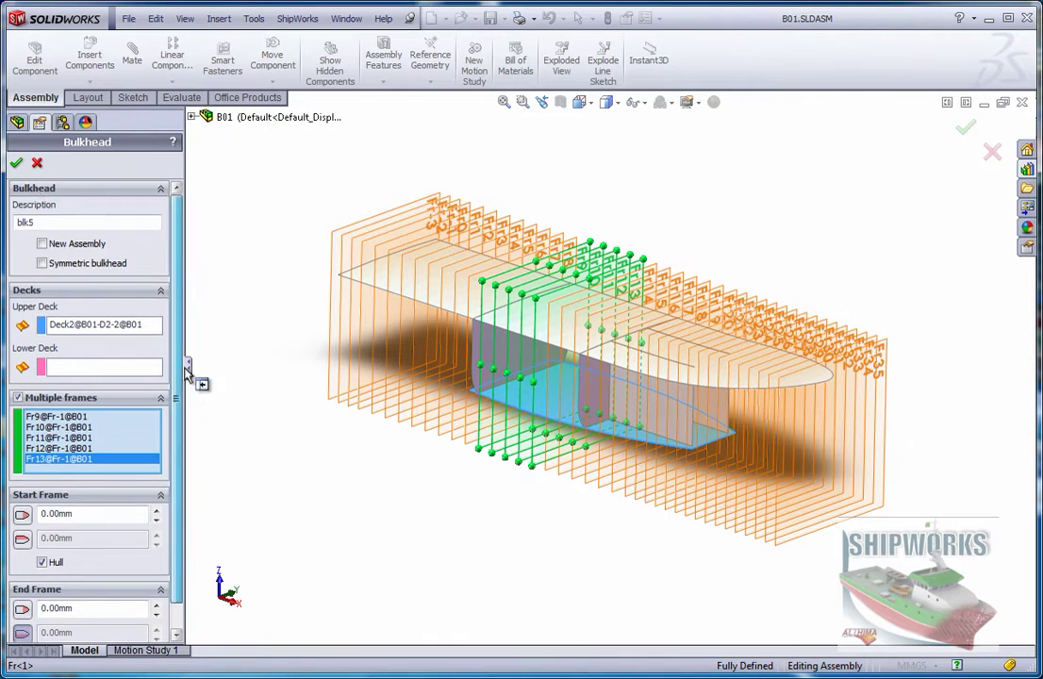
pyautogui.click(16, 162)
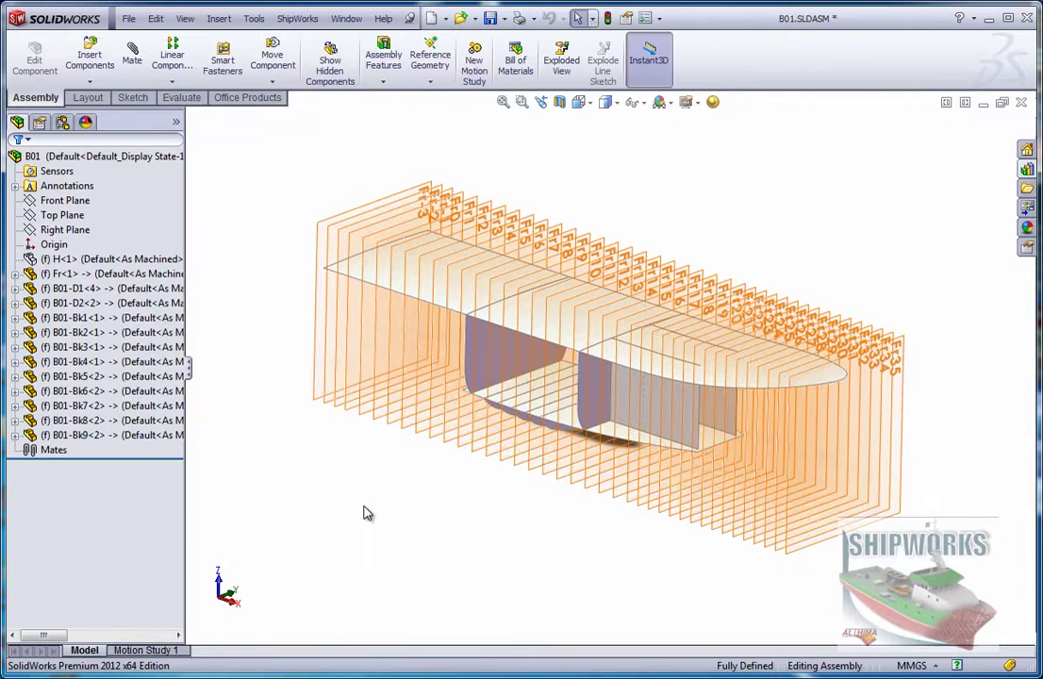
# - Start the Plates command and select the five blk5 bulkhead surfaces at frames Fr9 to Fr13 beneath the lower deck
pyautogui.moveTo(367, 472); pyautogui.dragTo(226, 321, button='middle')
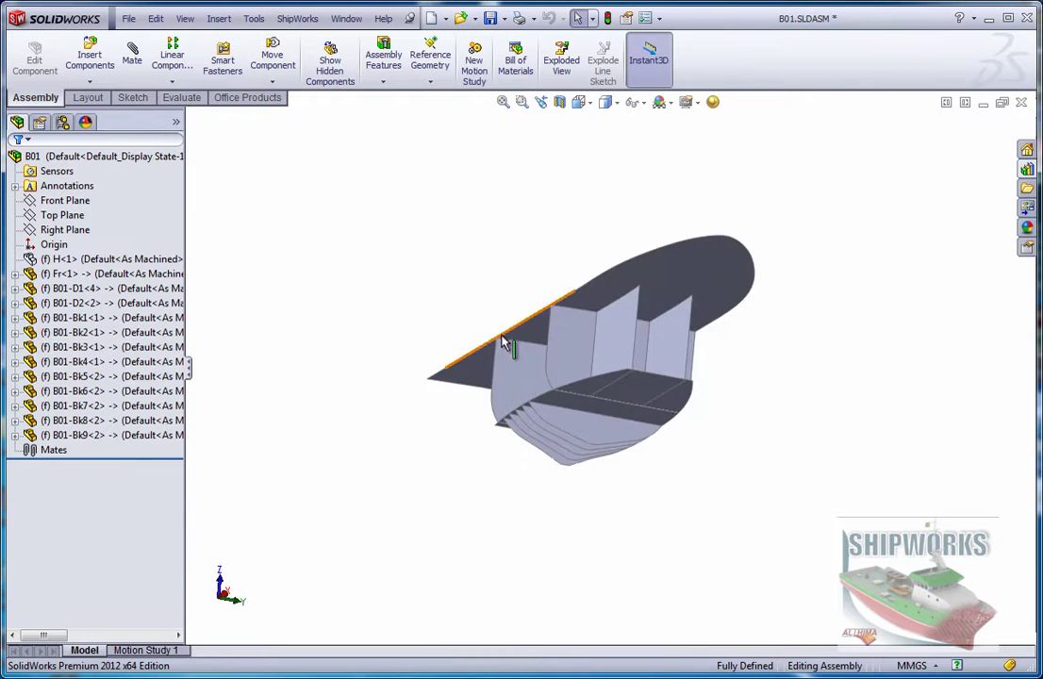
pyautogui.moveTo(508, 342); pyautogui.dragTo(601, 442, button='middle')
pyautogui.scroll(-6, 565, 453)
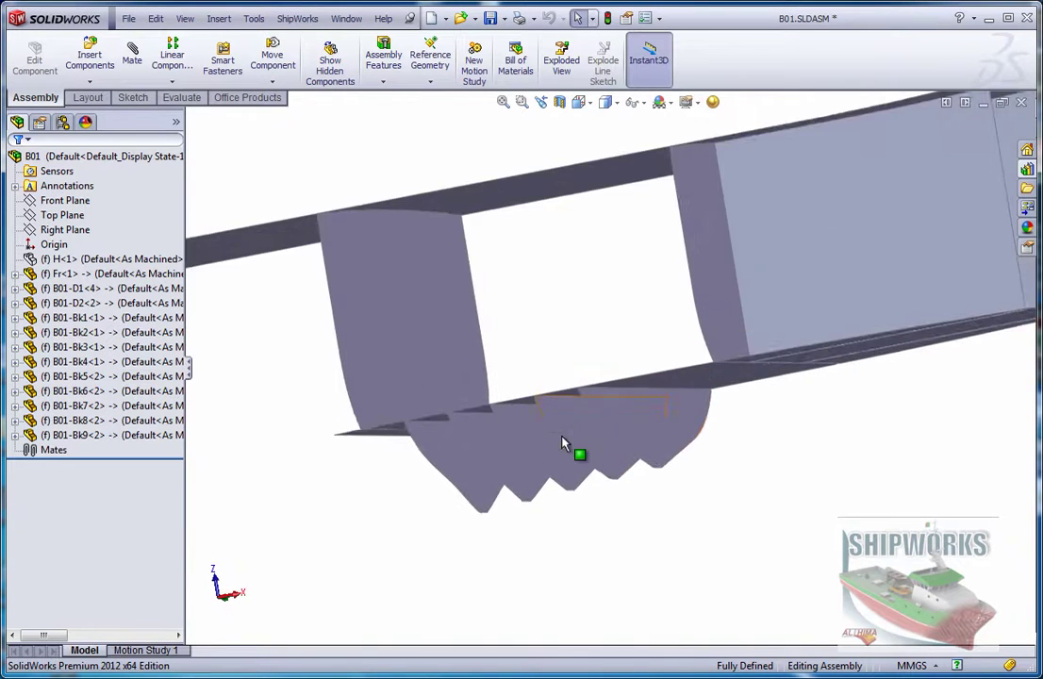
pyautogui.moveTo(635, 392)
pyautogui.mouseDown(button='middle')
pyautogui.moveTo(600, 407)
pyautogui.moveTo(624, 454)
pyautogui.moveTo(580, 493)
pyautogui.moveTo(599, 452)
pyautogui.moveTo(596, 393)
pyautogui.moveTo(620, 396)
pyautogui.moveTo(616, 412)
pyautogui.moveTo(622, 400)
pyautogui.mouseUp(button='middle')
pyautogui.scroll(2, 370, 365)
pyautogui.scroll(1, 370, 365)
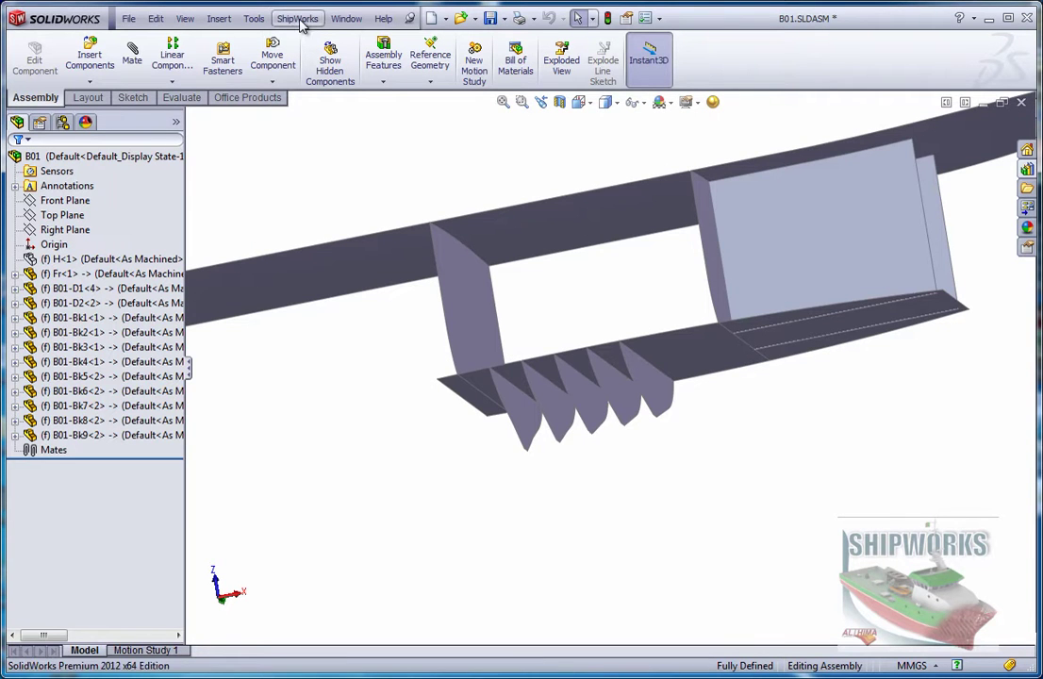
pyautogui.click(300, 20)
pyautogui.moveTo(340, 123)
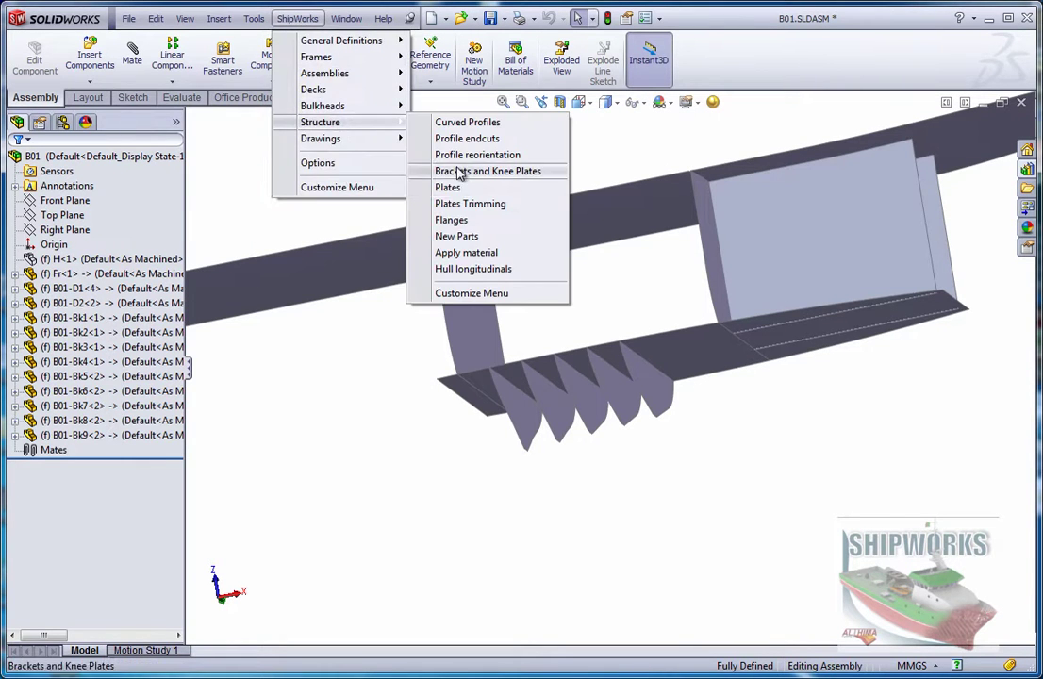
pyautogui.click(451, 186)
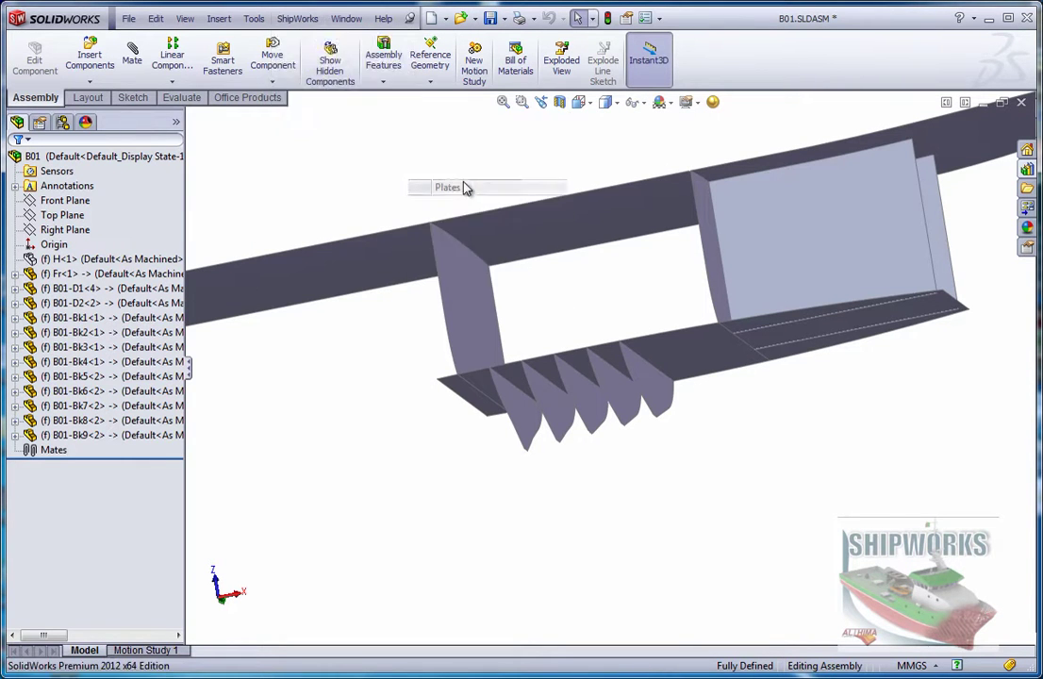
pyautogui.click(514, 415)
pyautogui.click(564, 419)
pyautogui.click(605, 415)
pyautogui.click(644, 408)
pyautogui.click(657, 410)
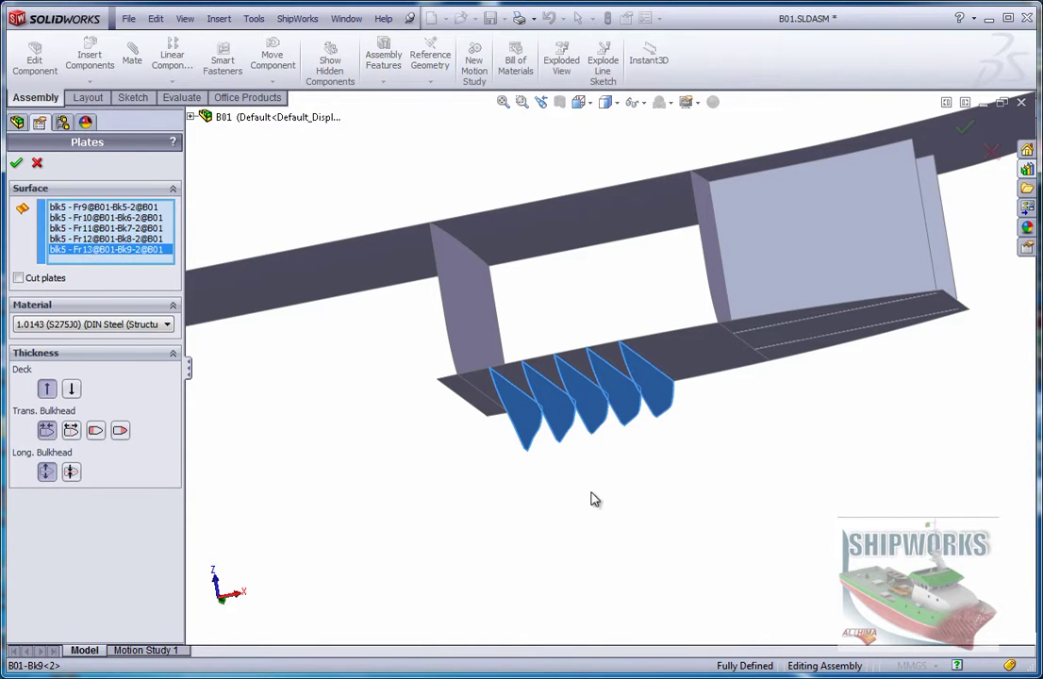
# - Assign 1.0143 (S275J0) structural steel 10 mm, choose the first transverse bulkhead thickness direction, and generate the five plates
pyautogui.click(167, 324)
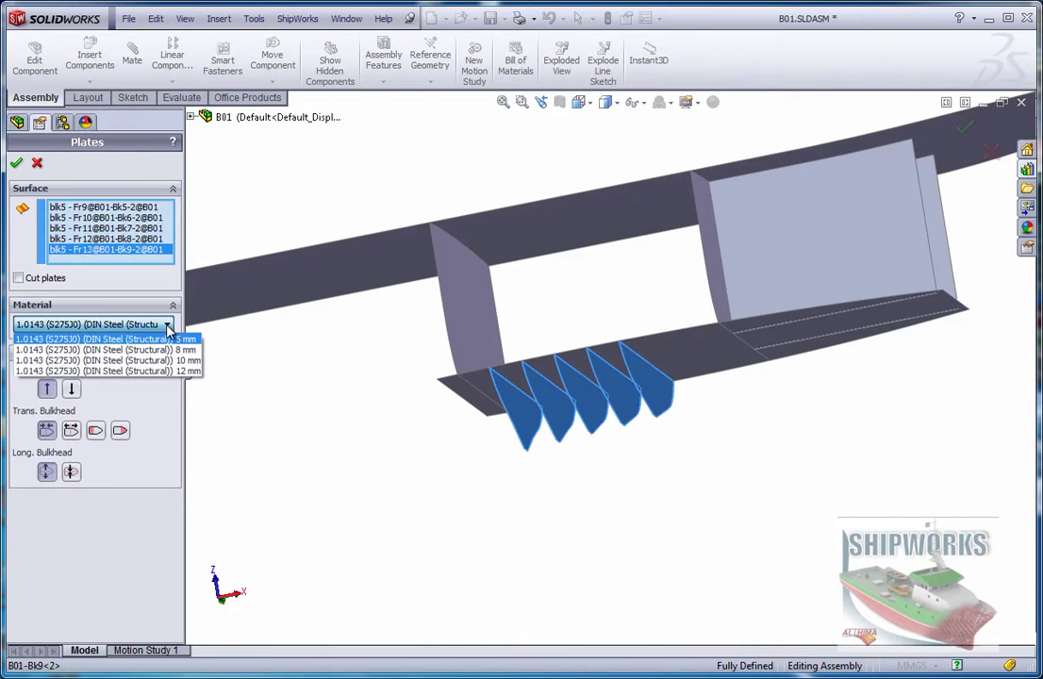
pyautogui.click(79, 360)
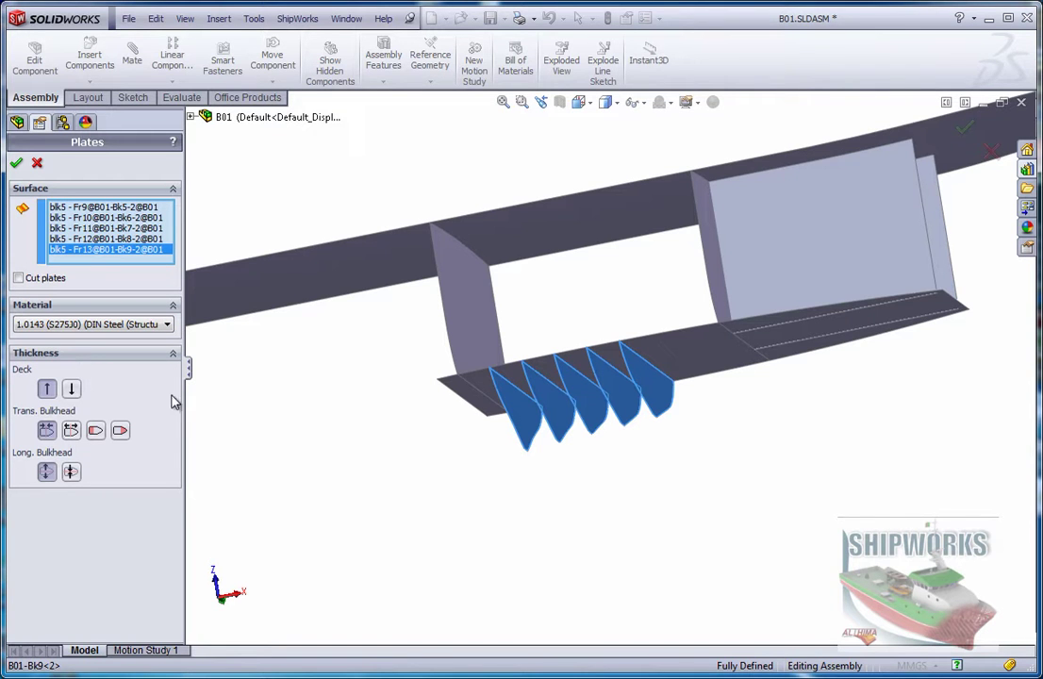
pyautogui.moveTo(247, 401)
pyautogui.mouseDown(button='middle')
pyautogui.moveTo(263, 407)
pyautogui.moveTo(260, 418)
pyautogui.mouseUp(button='middle')
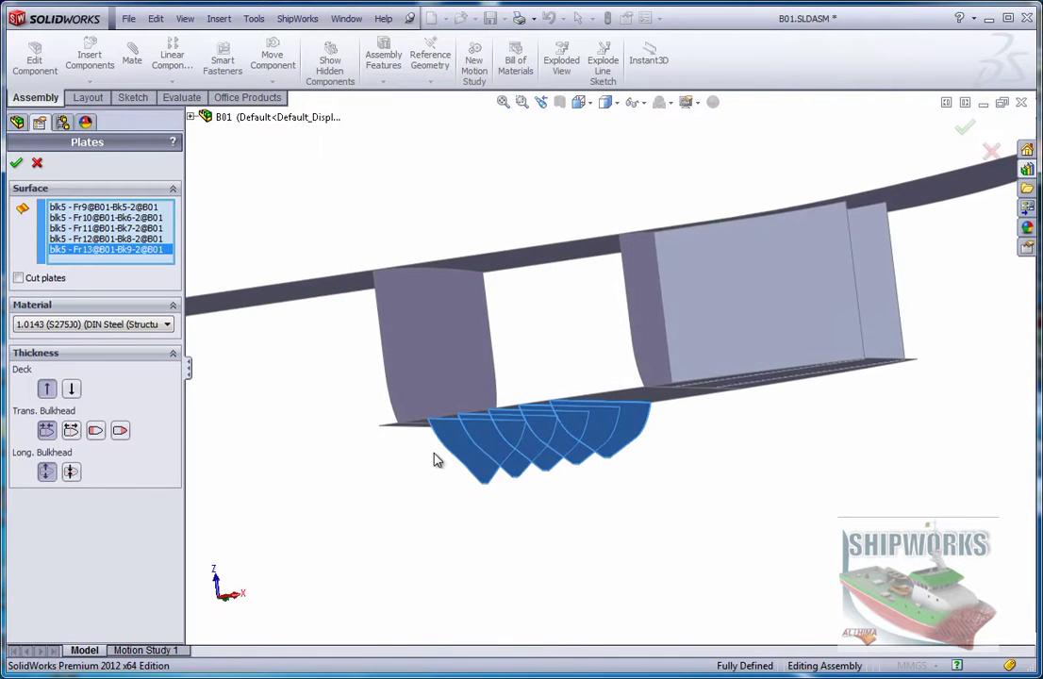
pyautogui.click(48, 432)
pyautogui.click(16, 163)
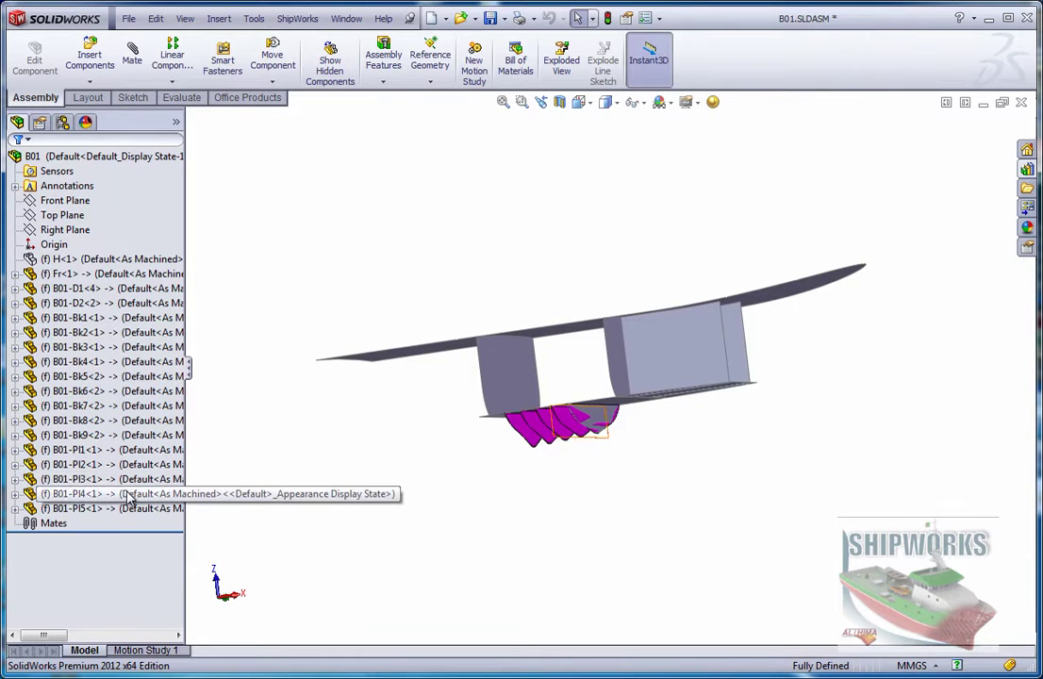
# - Start another Plates command and select the blk1, blk2, blk3Symmetric and blk3 surfaces between the decks
pyautogui.hotkey('ctrl', '1')
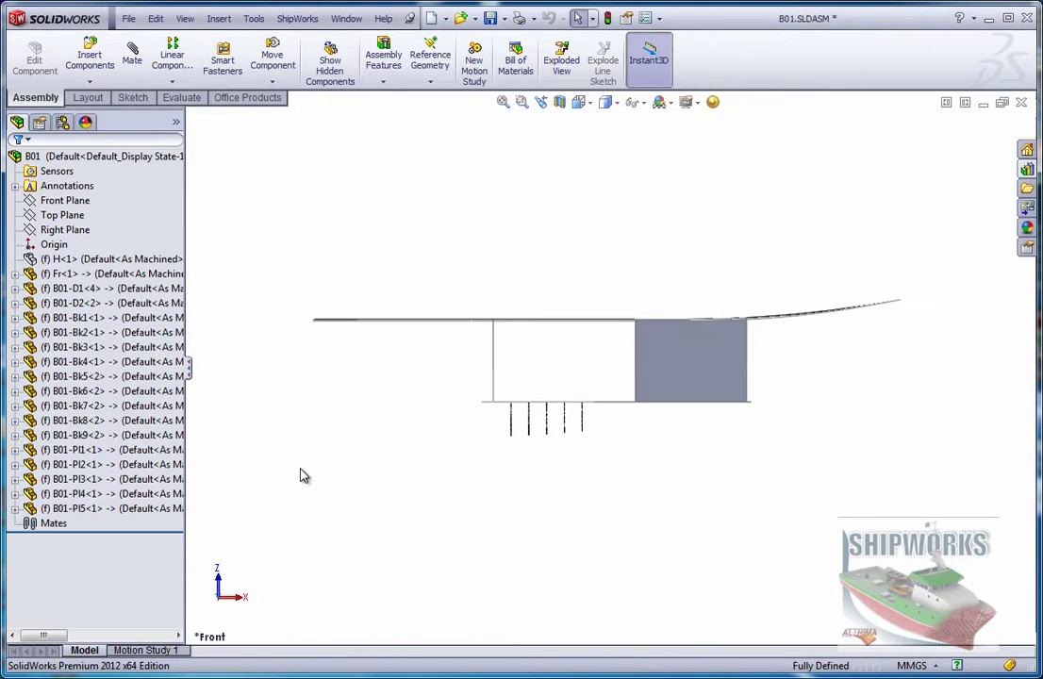
pyautogui.moveTo(303, 476); pyautogui.dragTo(794, 430, button='middle')
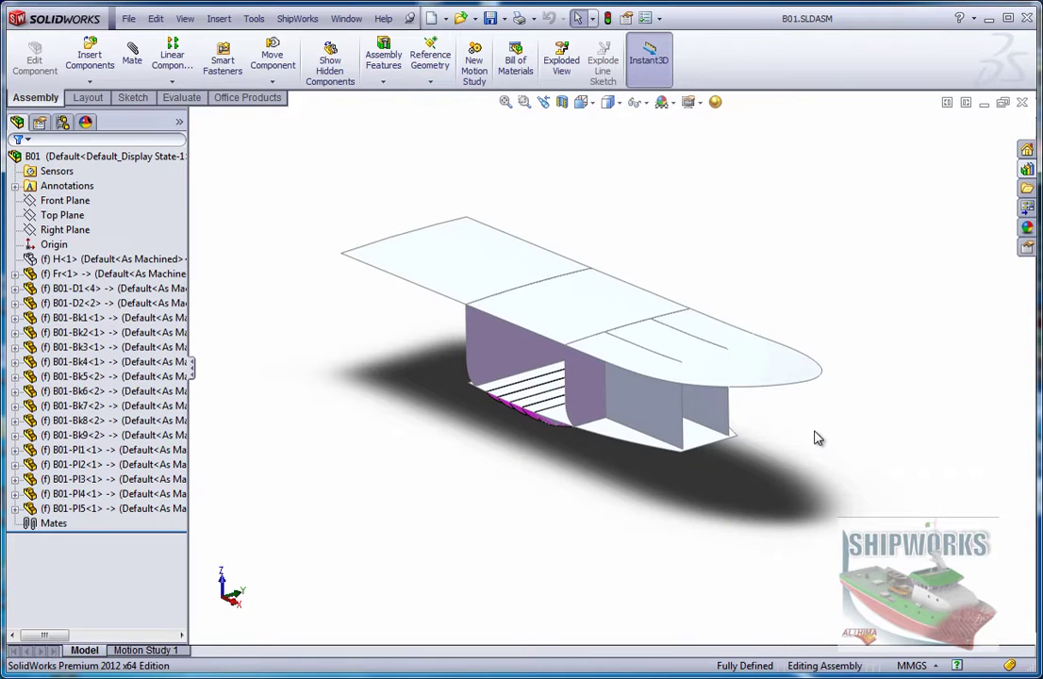
pyautogui.click(297, 18)
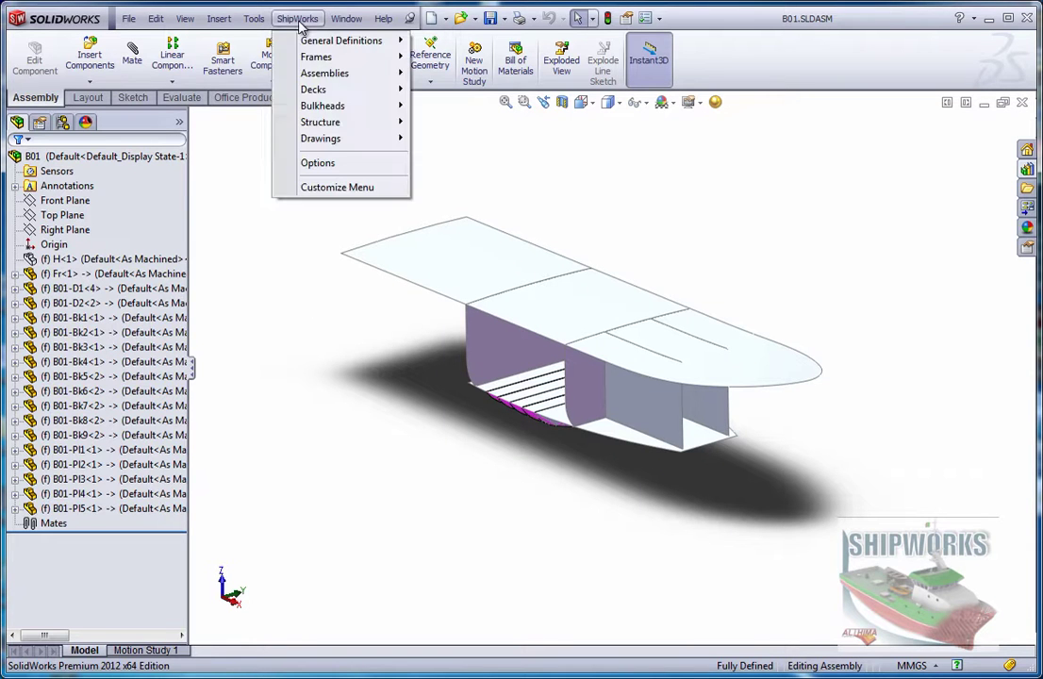
pyautogui.moveTo(319, 124)
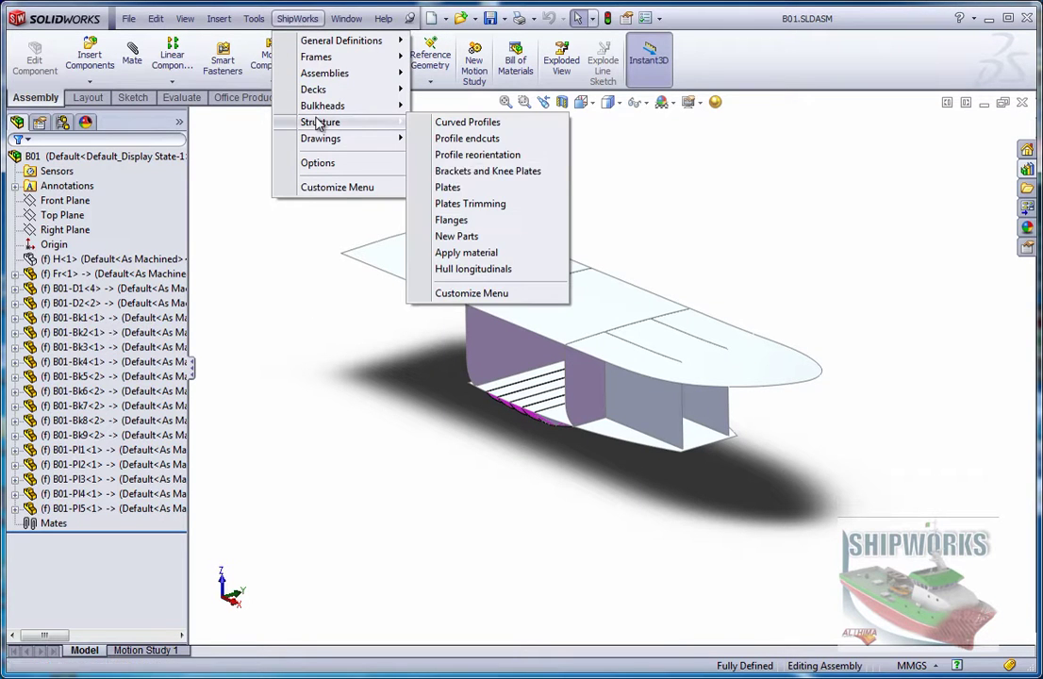
pyautogui.click(451, 189)
pyautogui.click(509, 353)
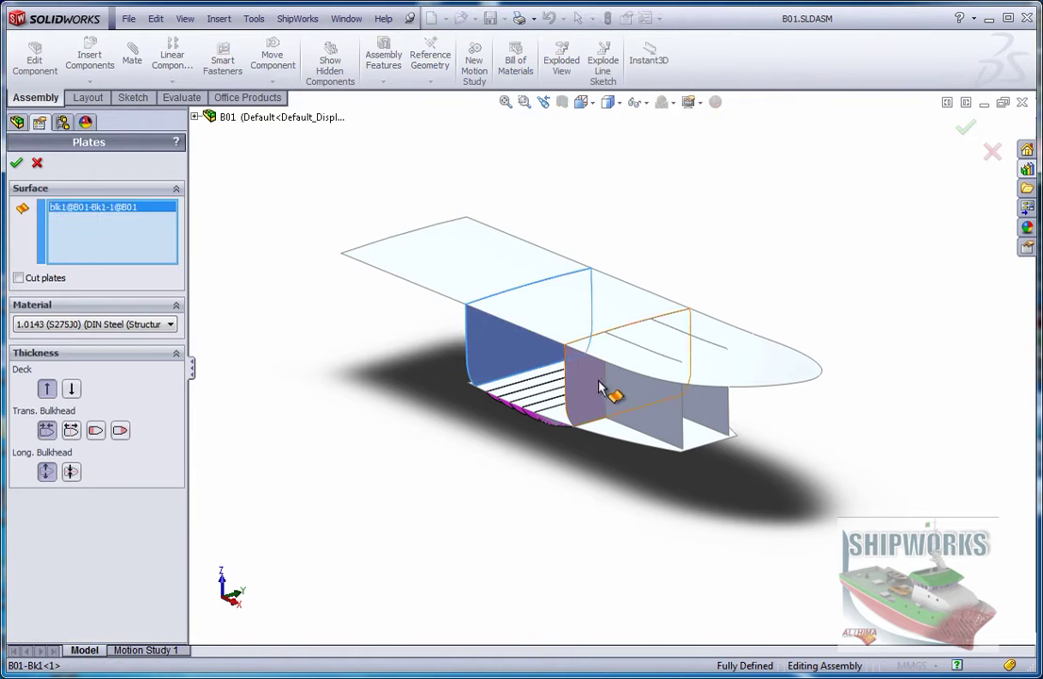
pyautogui.click(651, 408)
pyautogui.click(651, 407)
pyautogui.click(703, 420)
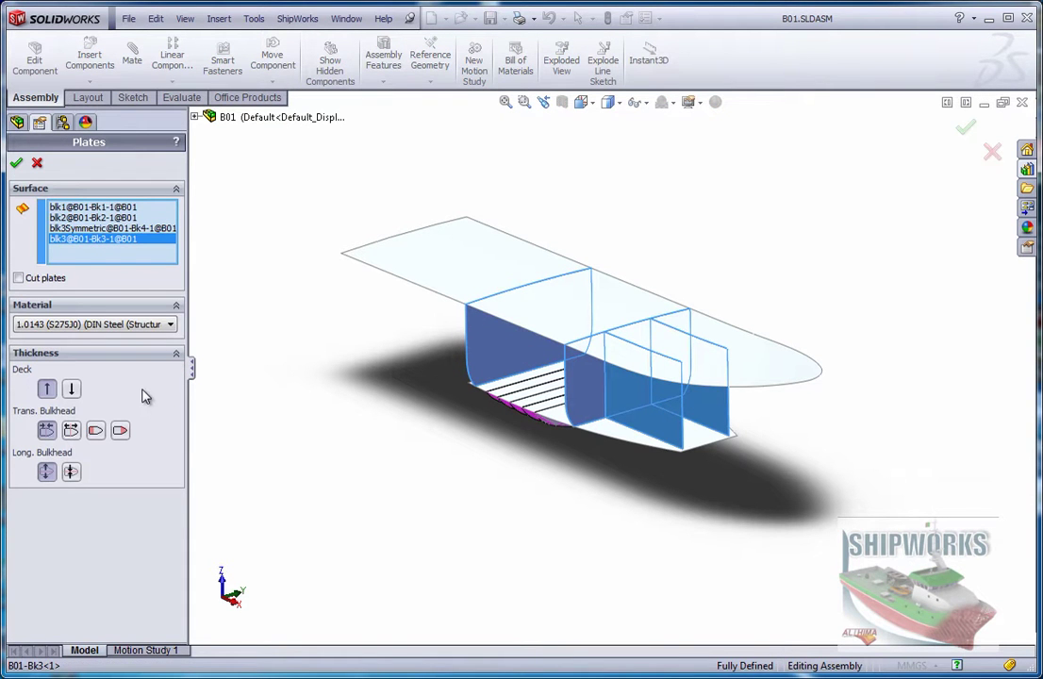
# - Choose the second transverse bulkhead thickness direction and generate the plates for the four bulkheads between the decks
pyautogui.click(71, 432)
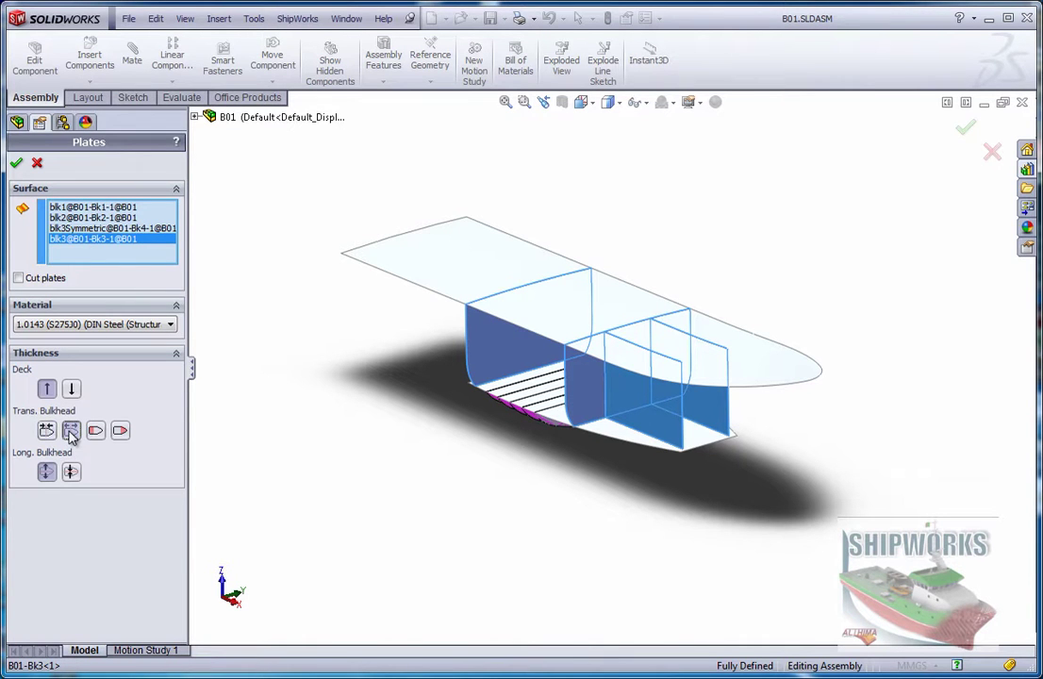
pyautogui.click(16, 165)
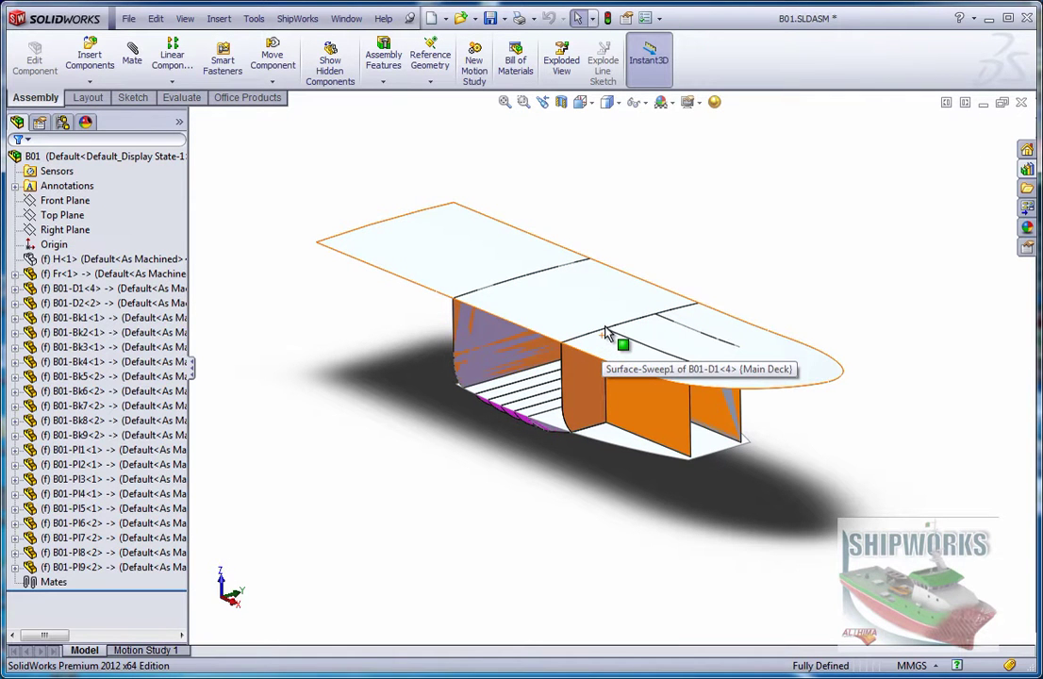
pyautogui.scroll(-10, 607, 336)
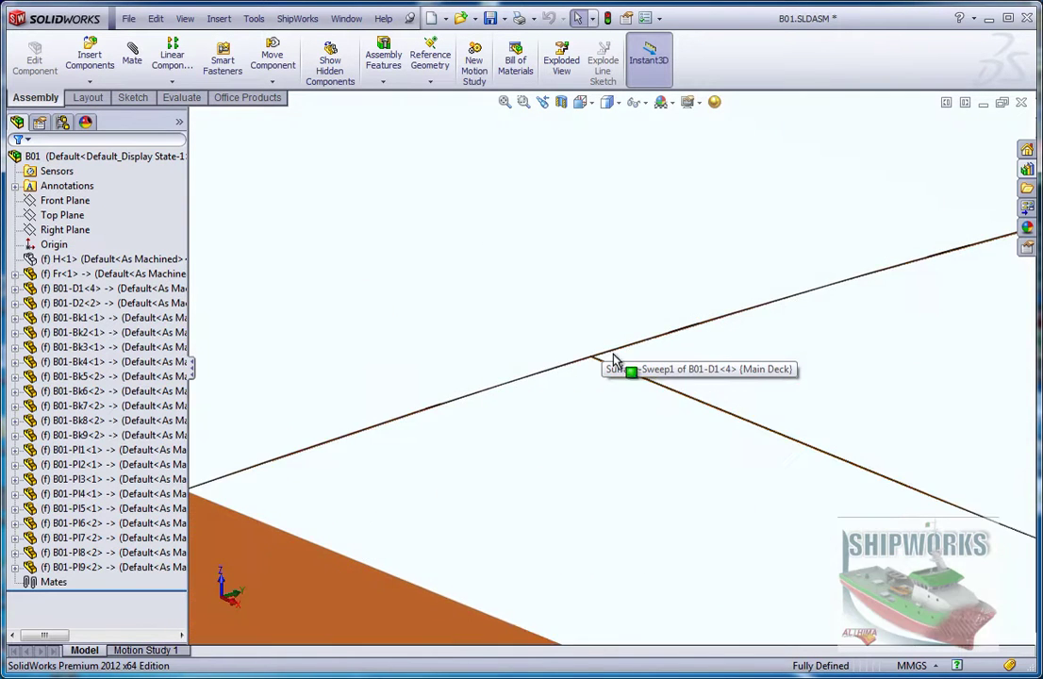
# - Open the longitudinal bulkhead plate part B01-Pl8, review its configuration-specific properties, and return to the B01 assembly
pyautogui.scroll(-5, 582, 363)
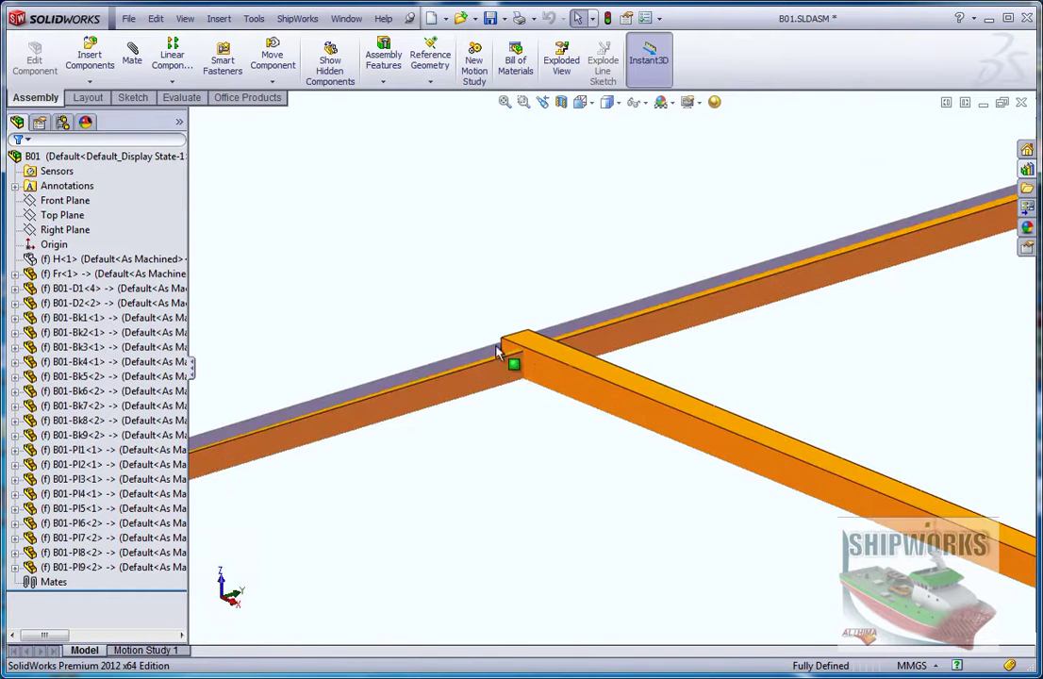
pyautogui.scroll(-2, 538, 363)
pyautogui.scroll(8, 538, 362)
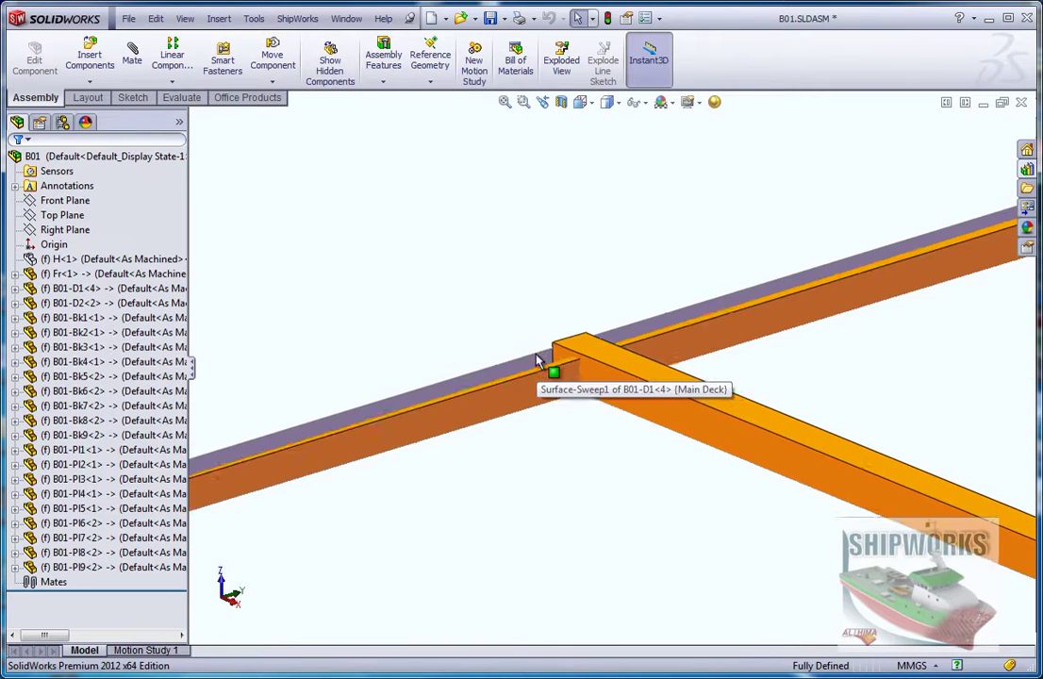
pyautogui.scroll(8, 538, 364)
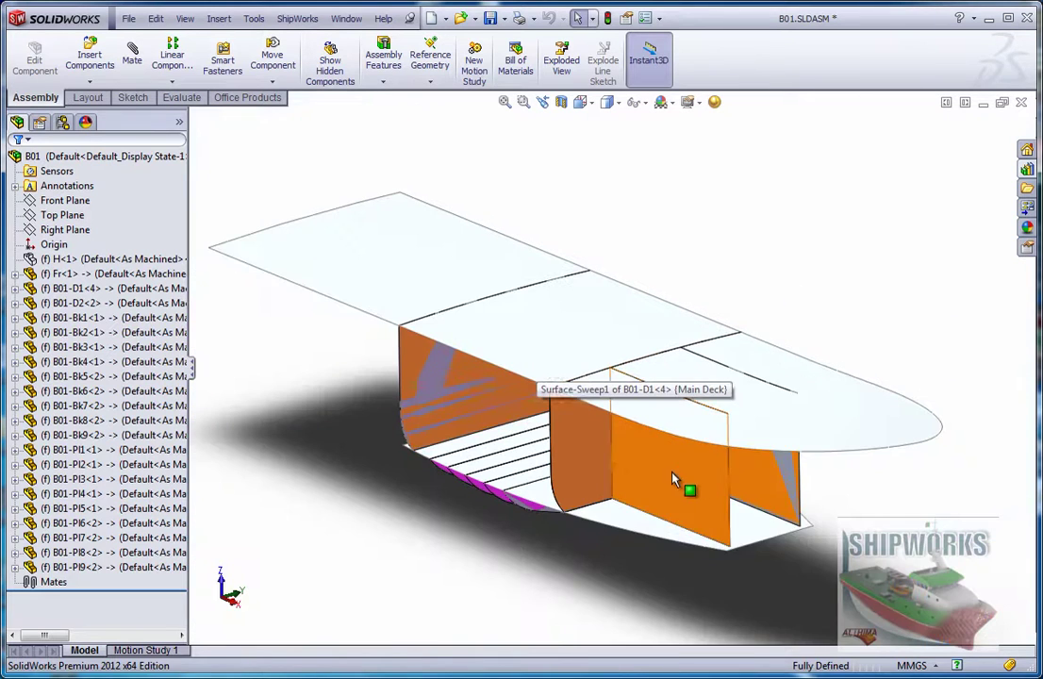
pyautogui.rightClick(672, 411)
pyautogui.click(680, 347)
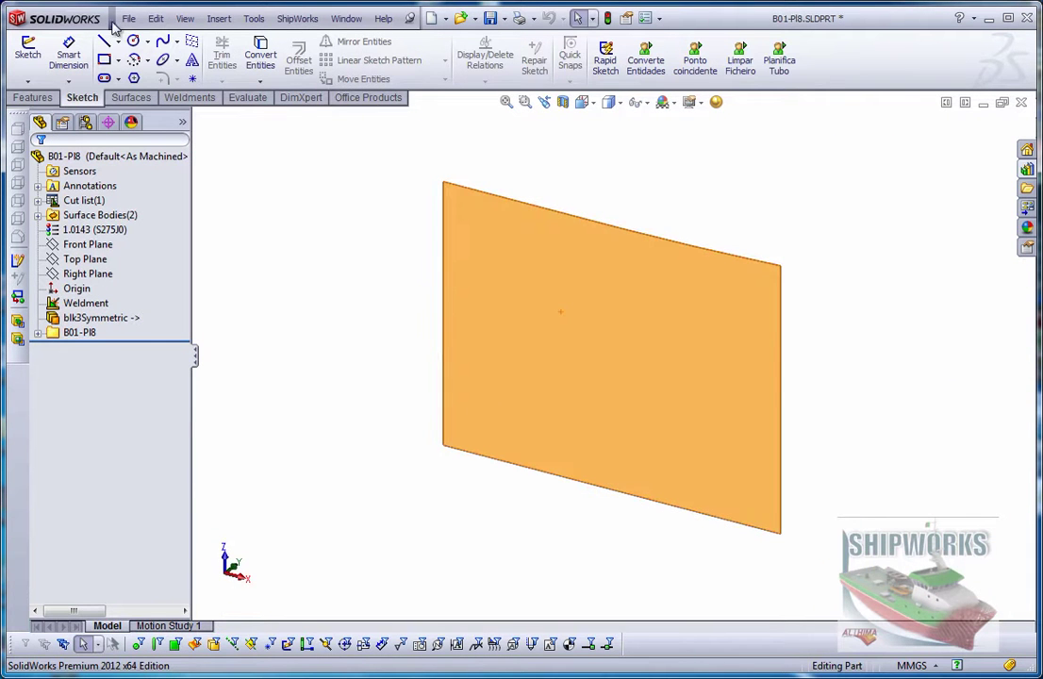
pyautogui.click(128, 18)
pyautogui.click(192, 348)
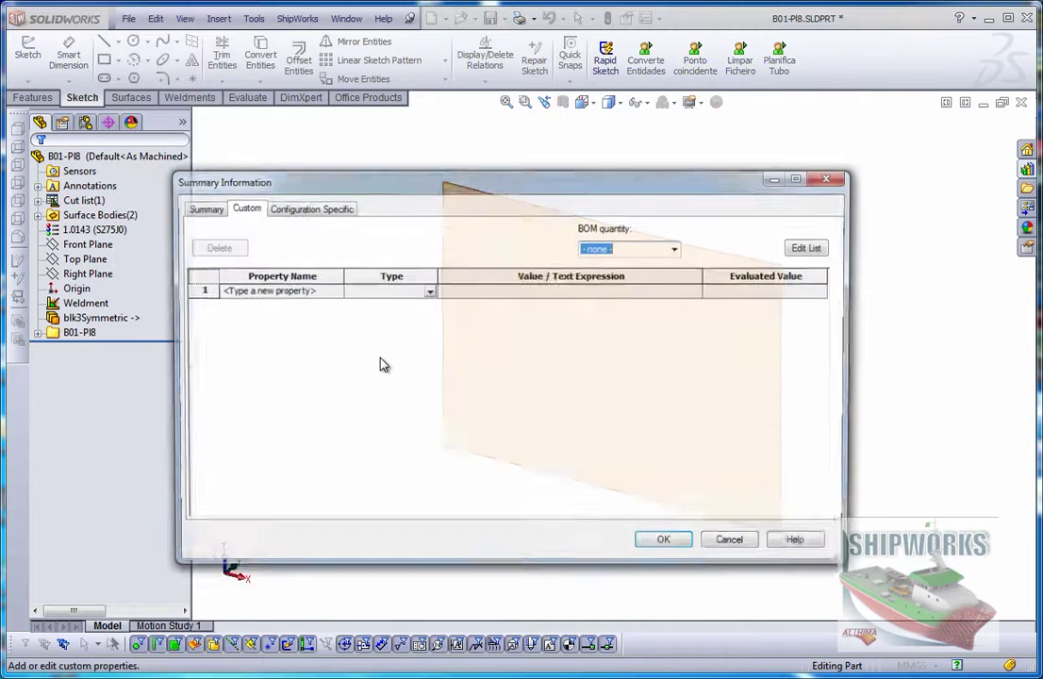
pyautogui.click(293, 208)
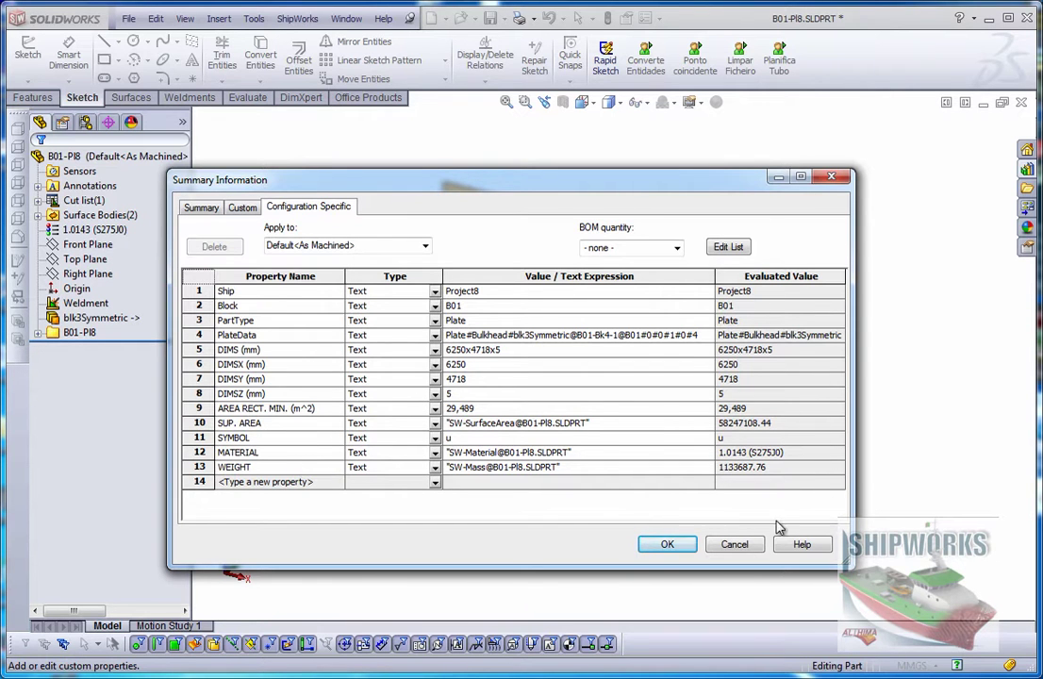
pyautogui.click(668, 544)
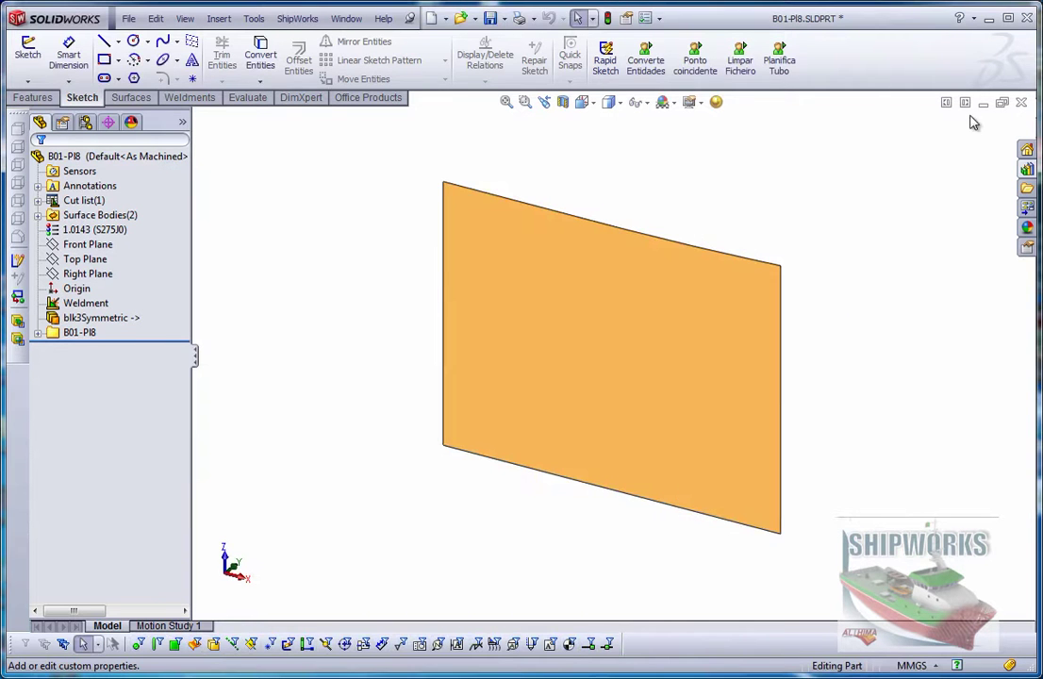
pyautogui.click(1022, 106)
pyautogui.click(546, 356)
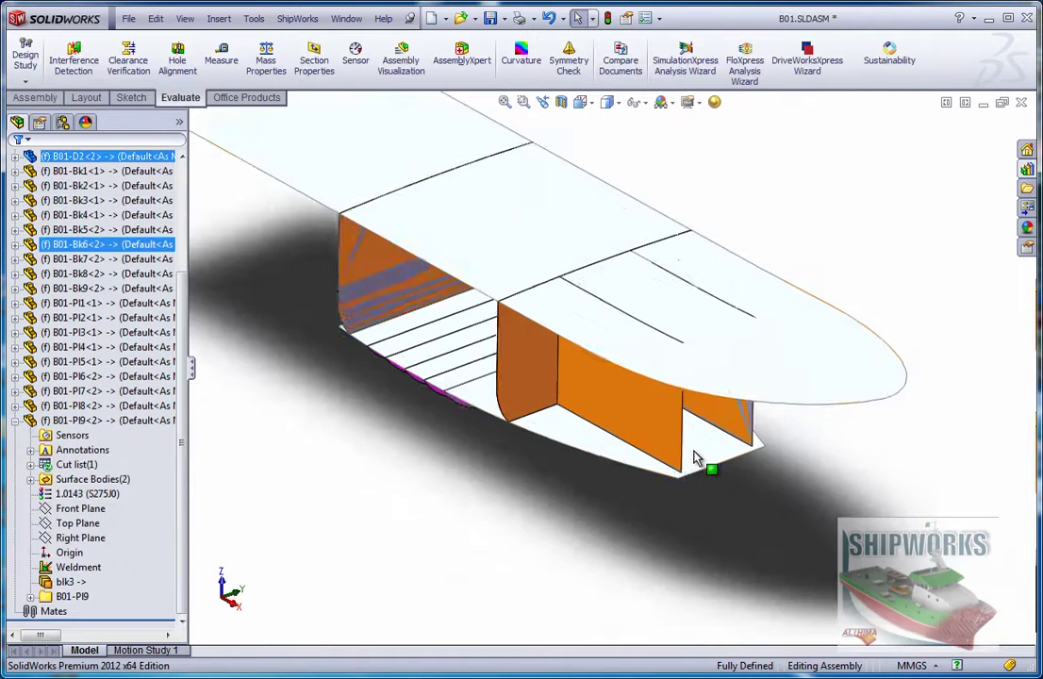
# - Examine the junctions where the two longitudinal bulkhead plates meet the transverse plate B01-Pl7 at the main deck
pyautogui.scroll(-10, 566, 339)
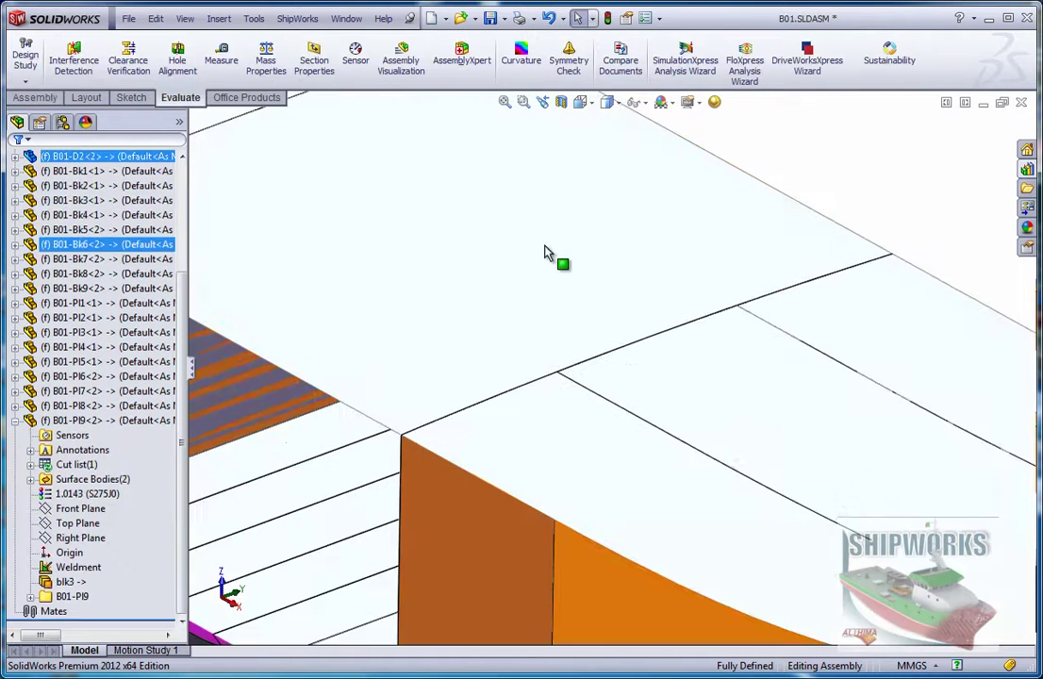
pyautogui.scroll(-8, 575, 369)
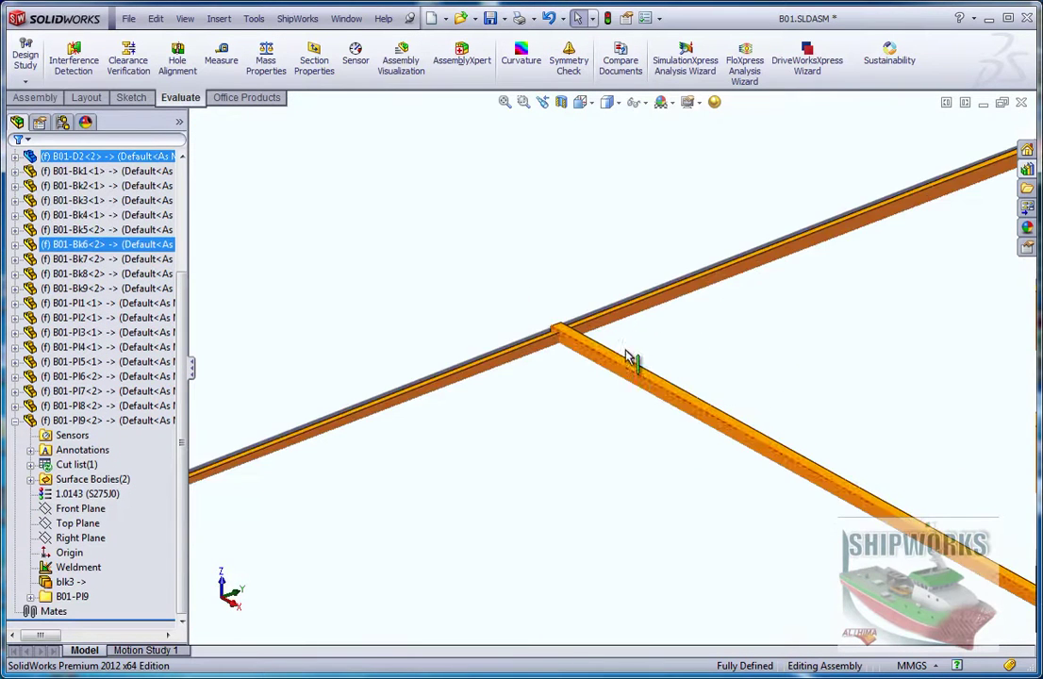
pyautogui.scroll(6, 563, 341)
pyautogui.scroll(-4, 822, 300)
pyautogui.scroll(-4, 572, 309)
pyautogui.scroll(5, 528, 325)
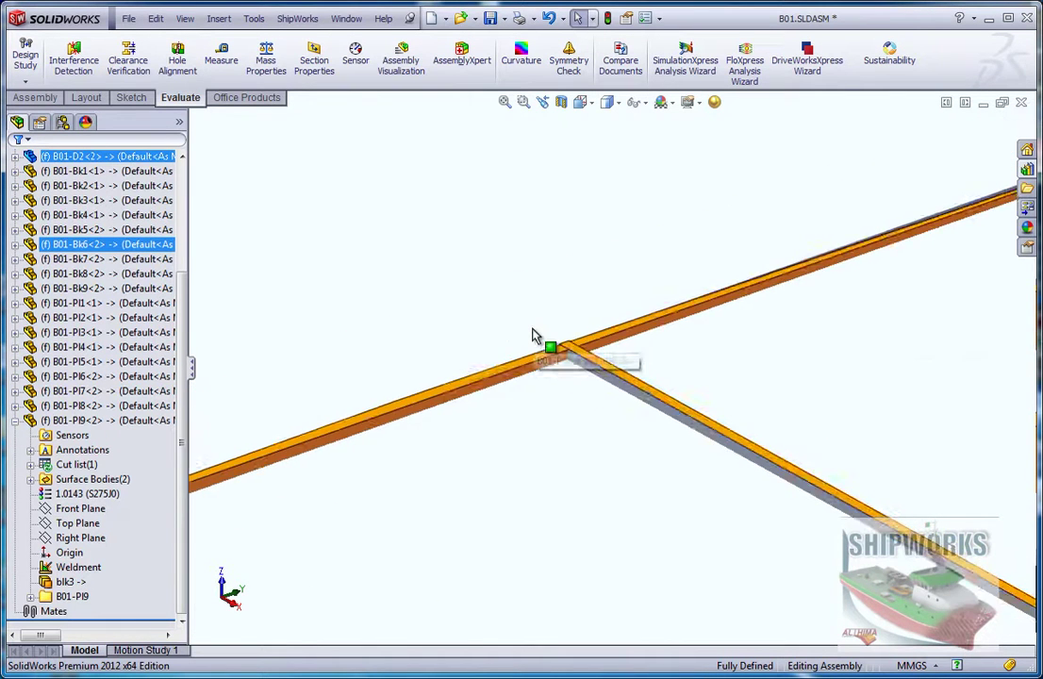
pyautogui.scroll(5, 533, 337)
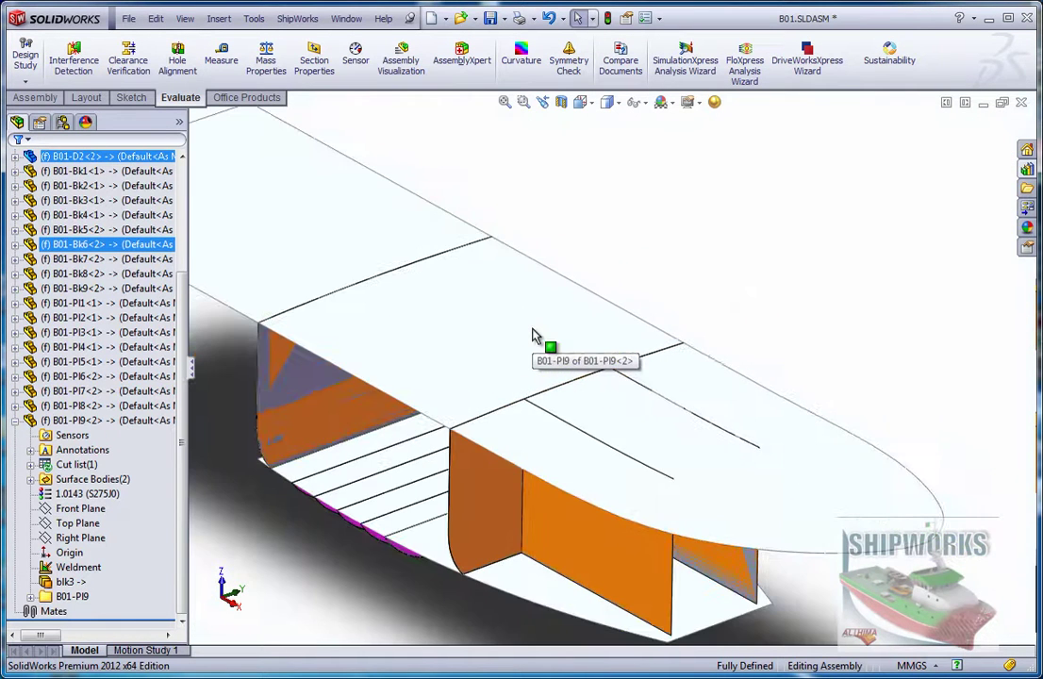
# - Trim the longitudinal plates B01-Pl8 and B01-Pl9 with Plates Trimming, using the face of transverse plate B01-Pl7 as the cut plate
pyautogui.click(297, 19)
pyautogui.moveTo(332, 123)
pyautogui.click(444, 204)
pyautogui.click(514, 528)
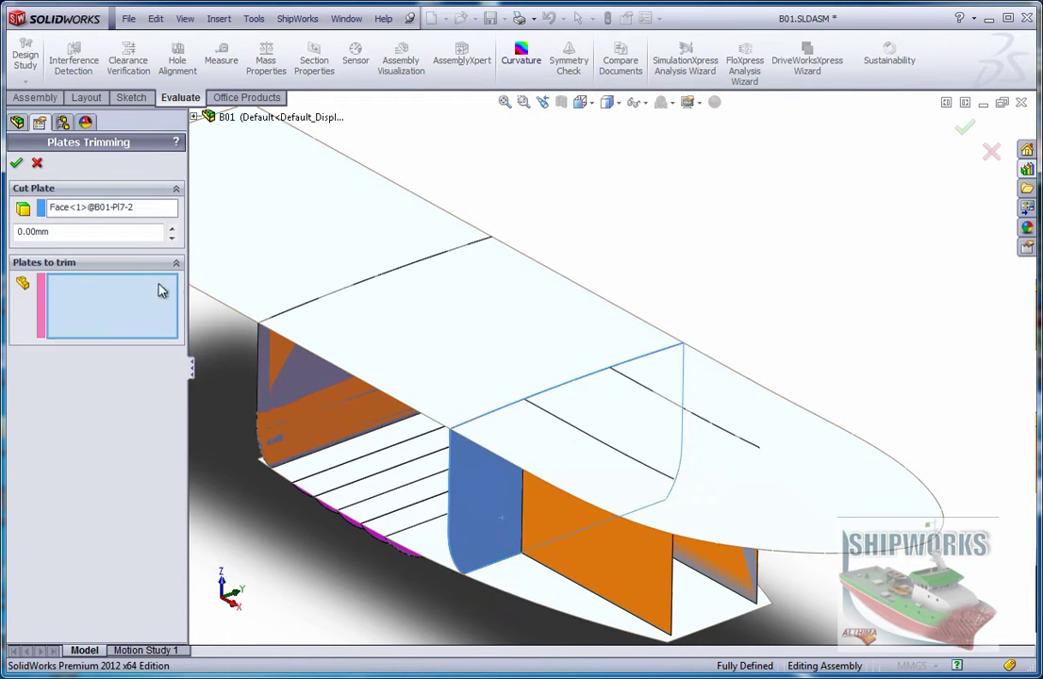
pyautogui.click(634, 595)
pyautogui.click(753, 572)
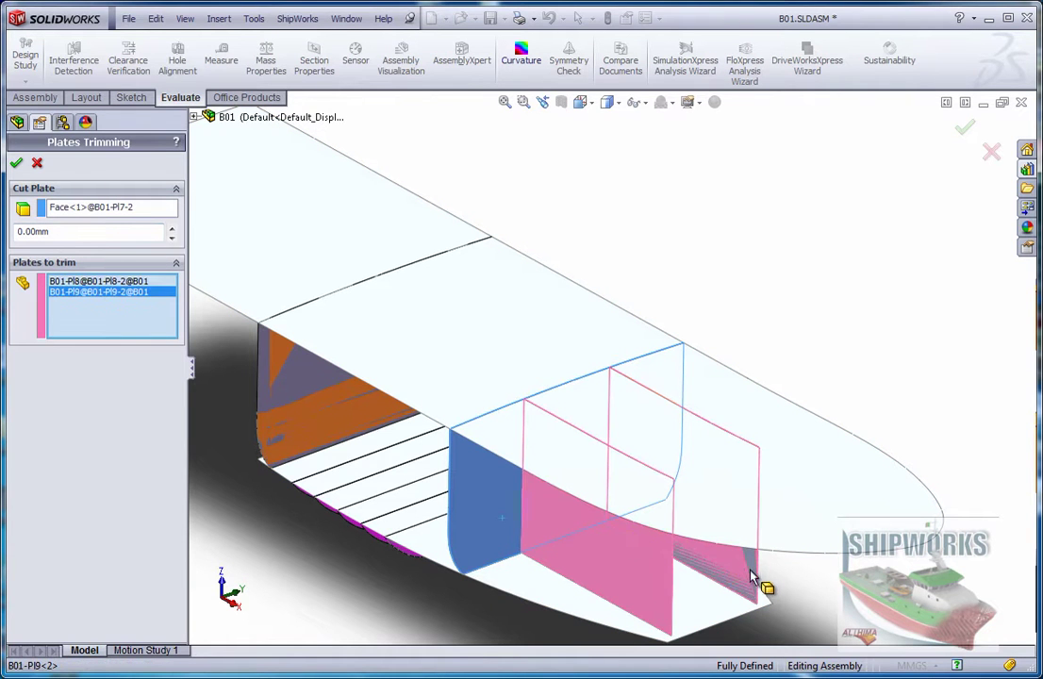
pyautogui.click(17, 163)
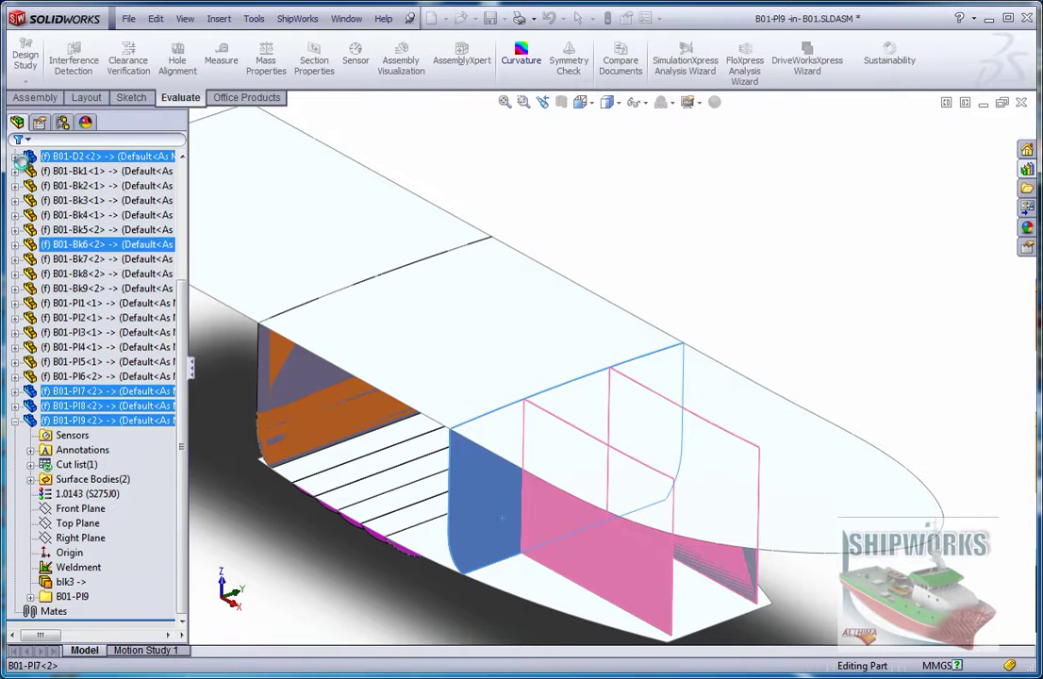
# - Inspect the trimmed end of plate B01-Pl8 where it meets the transverse plate B01-Pl7
pyautogui.scroll(-5, 542, 391)
pyautogui.scroll(-5, 553, 417)
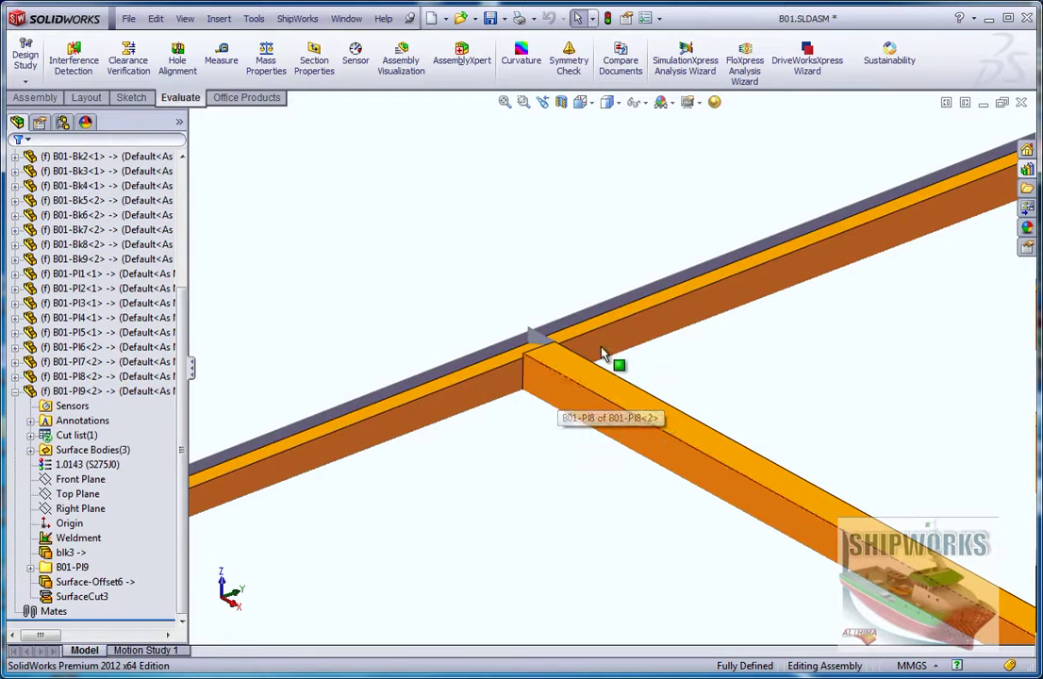
pyautogui.scroll(-5, 533, 366)
pyautogui.scroll(5, 633, 302)
pyautogui.scroll(10, 594, 388)
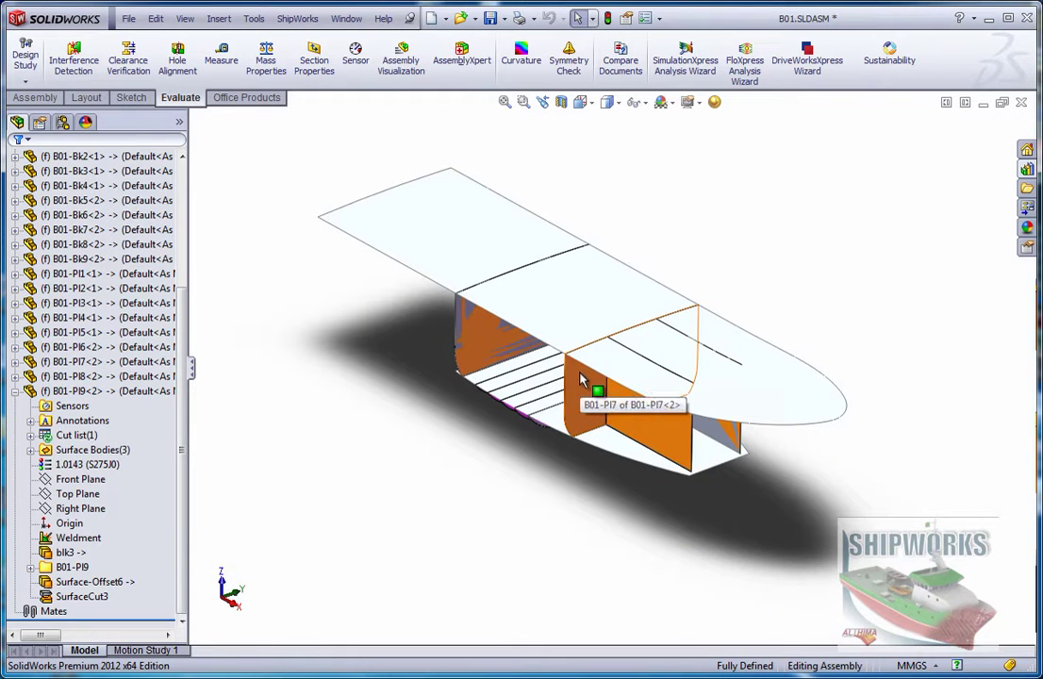